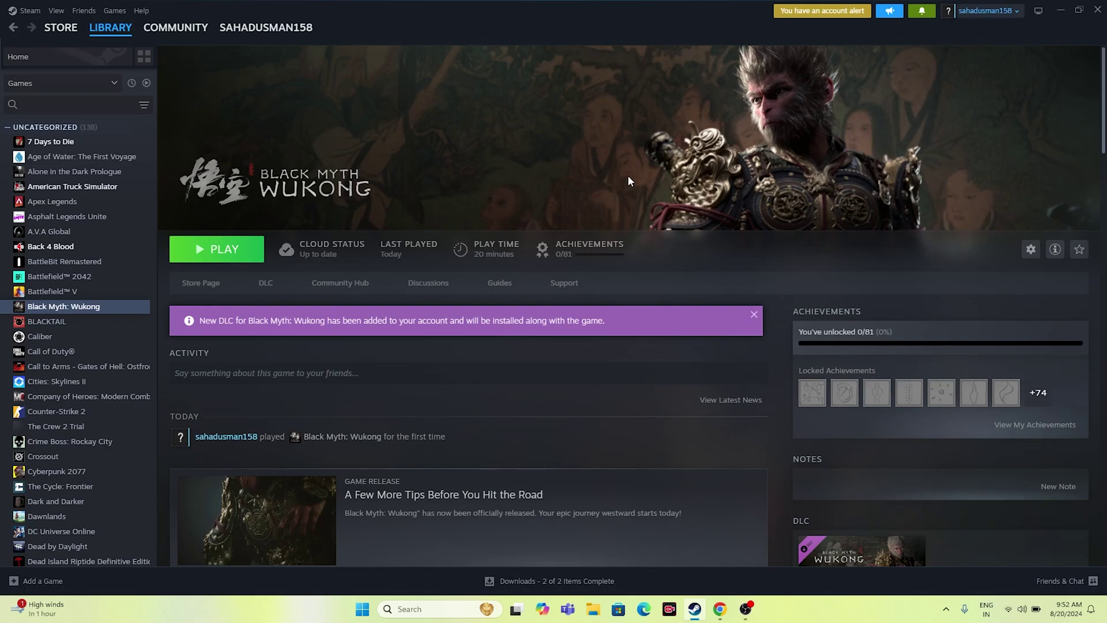
Bring up the computer's power options and point out Restart.
key(XF86AudioRaiseVolume)
click(363, 615)
click(696, 571)
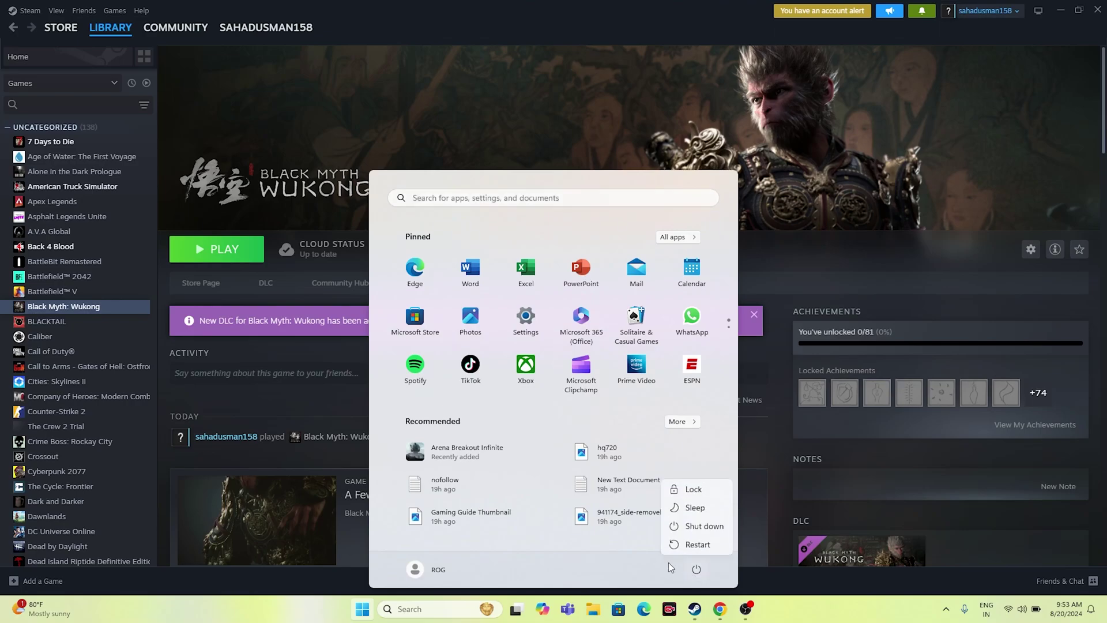
click(677, 546)
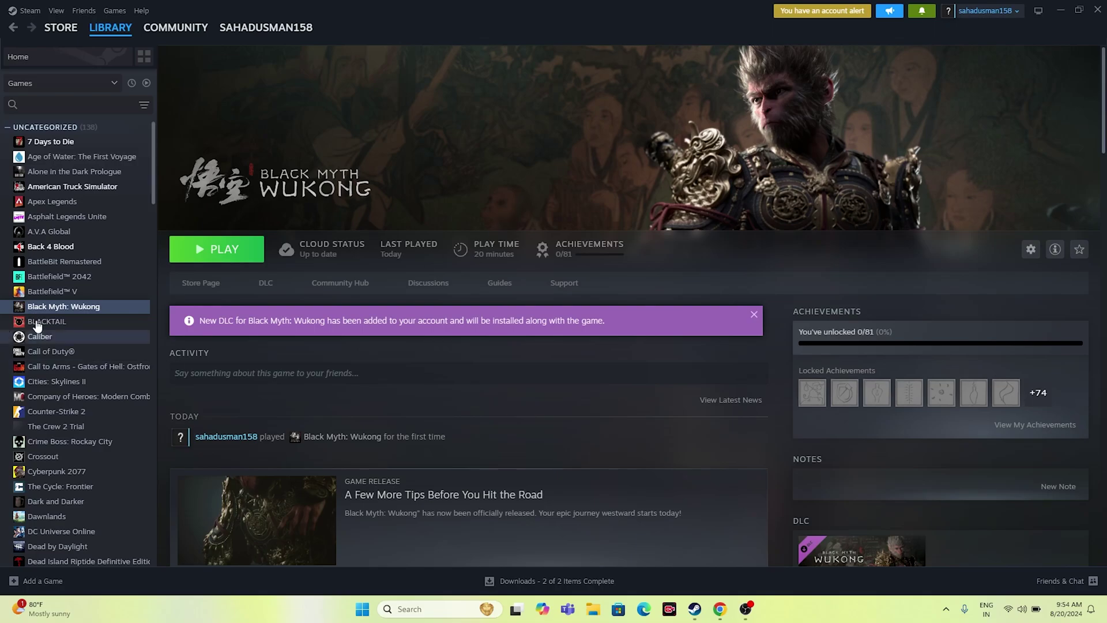
Open the Black Myth: Wukong properties and browse to the game's installed files folder.
right_click(92, 308)
click(119, 395)
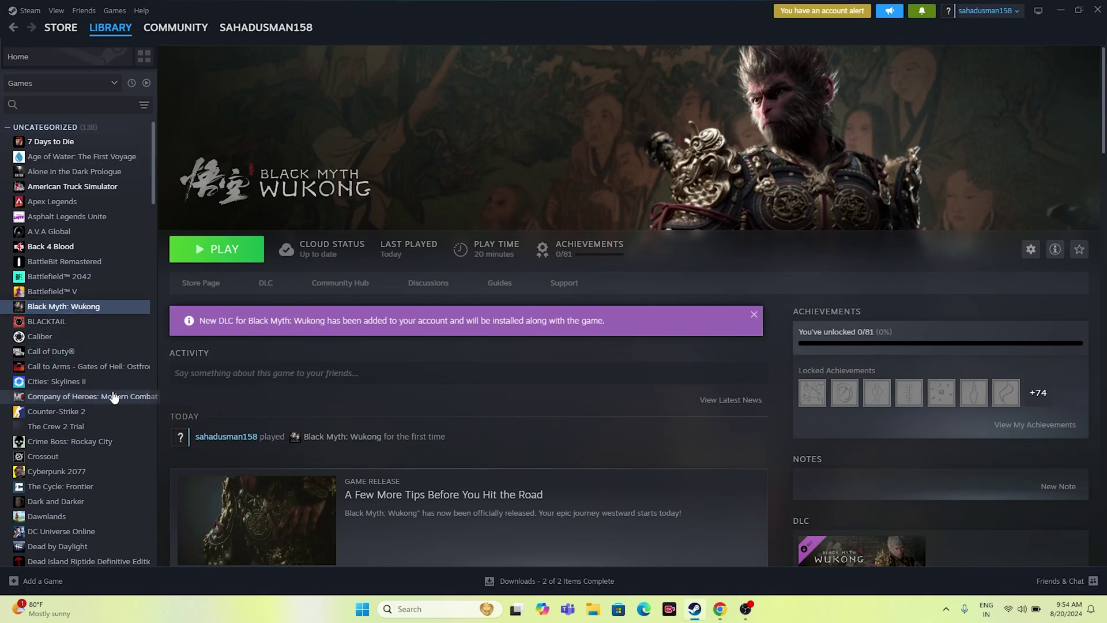
click(350, 236)
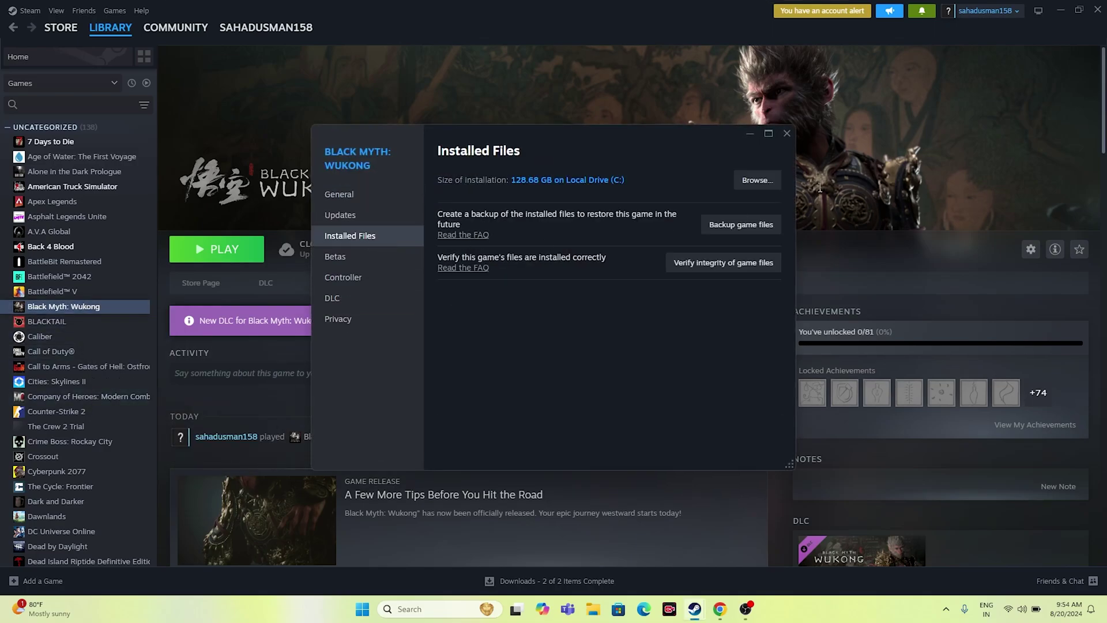
click(757, 182)
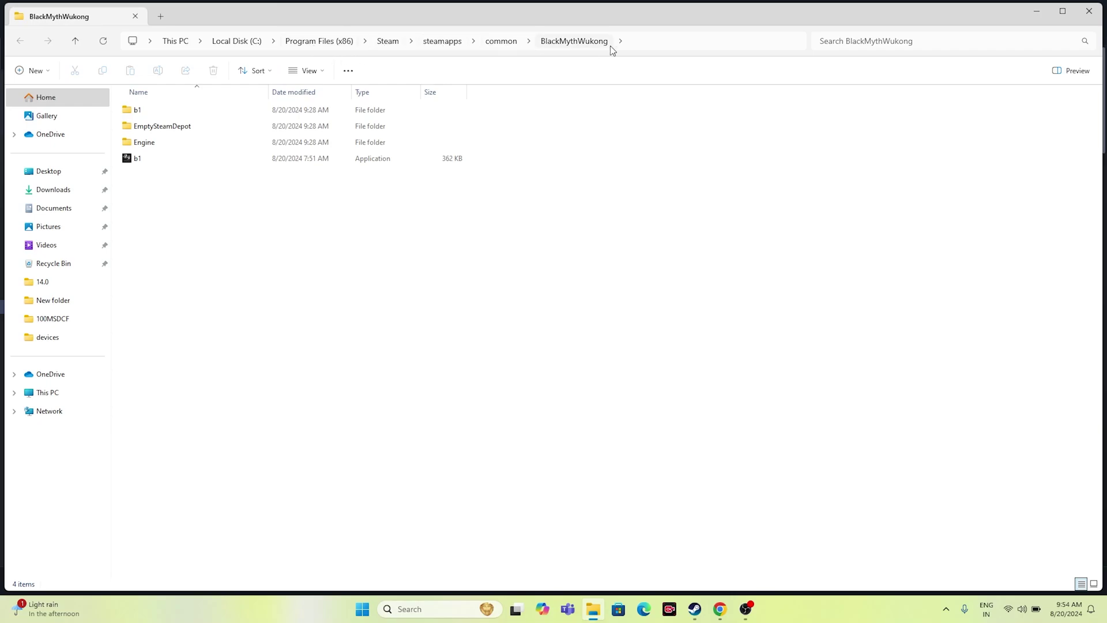
Look inside the Engine folder, return to select the b1 application, and close the folder and properties windows.
double_click(151, 143)
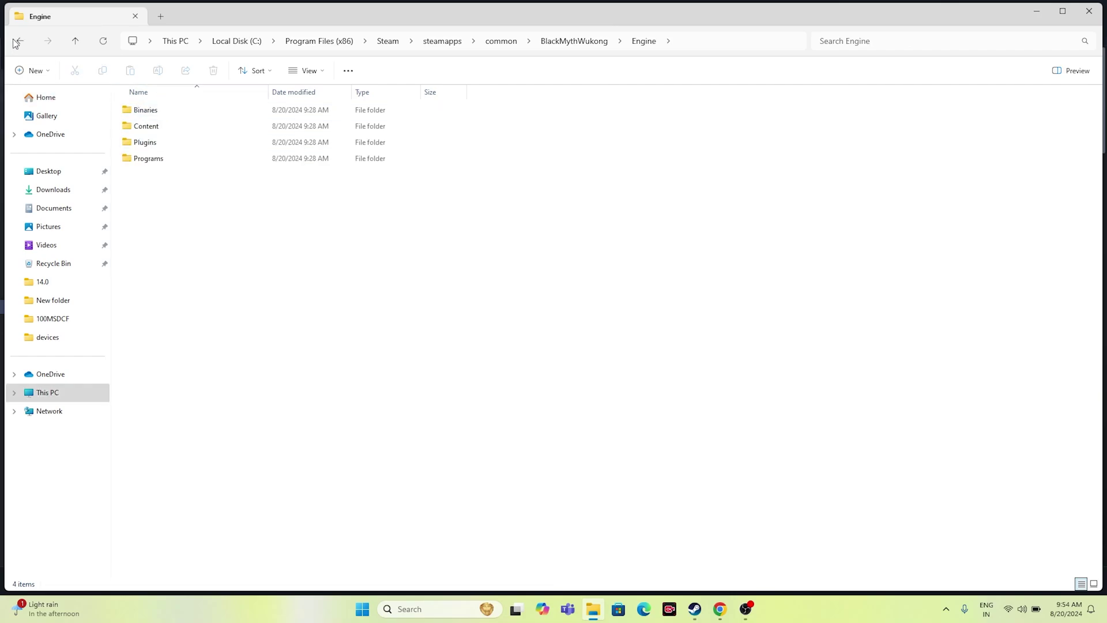
key(alt+Left)
click(159, 159)
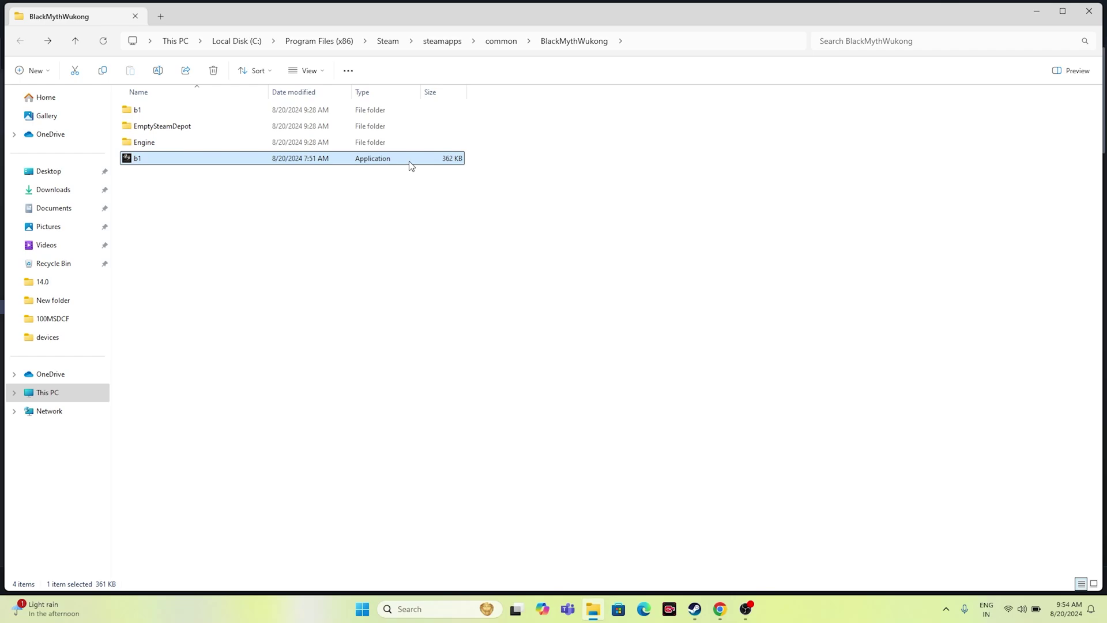
click(1089, 11)
click(787, 133)
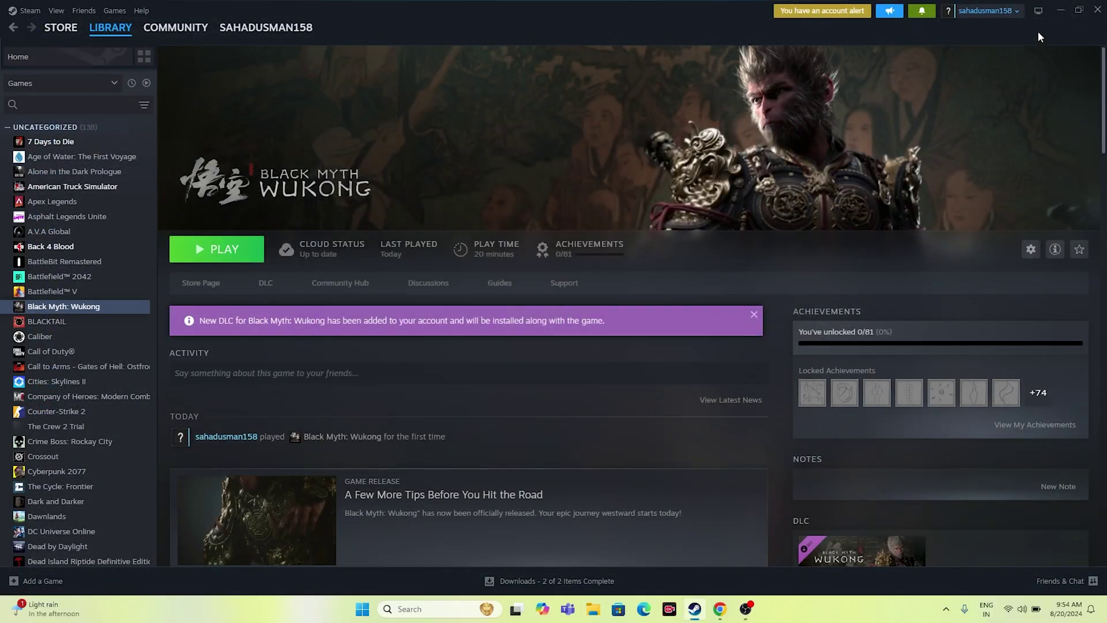
Minimize Steam and open the Steam folder under Program Files (x86) on Local Disk (C:) in File Explorer.
click(1061, 10)
click(715, 138)
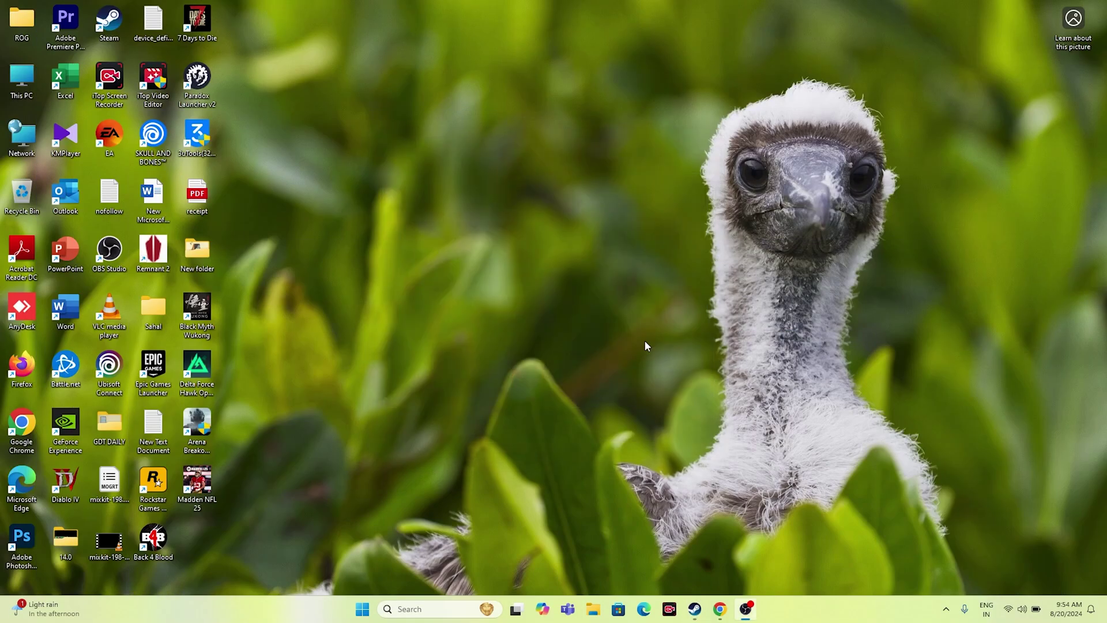
click(594, 609)
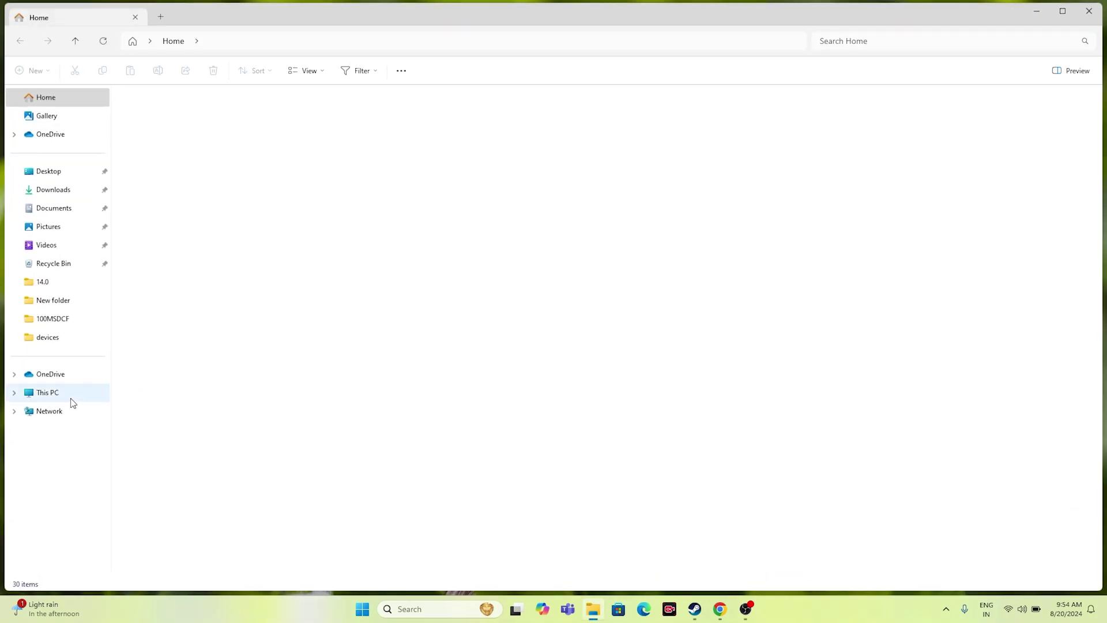
click(67, 398)
double_click(173, 118)
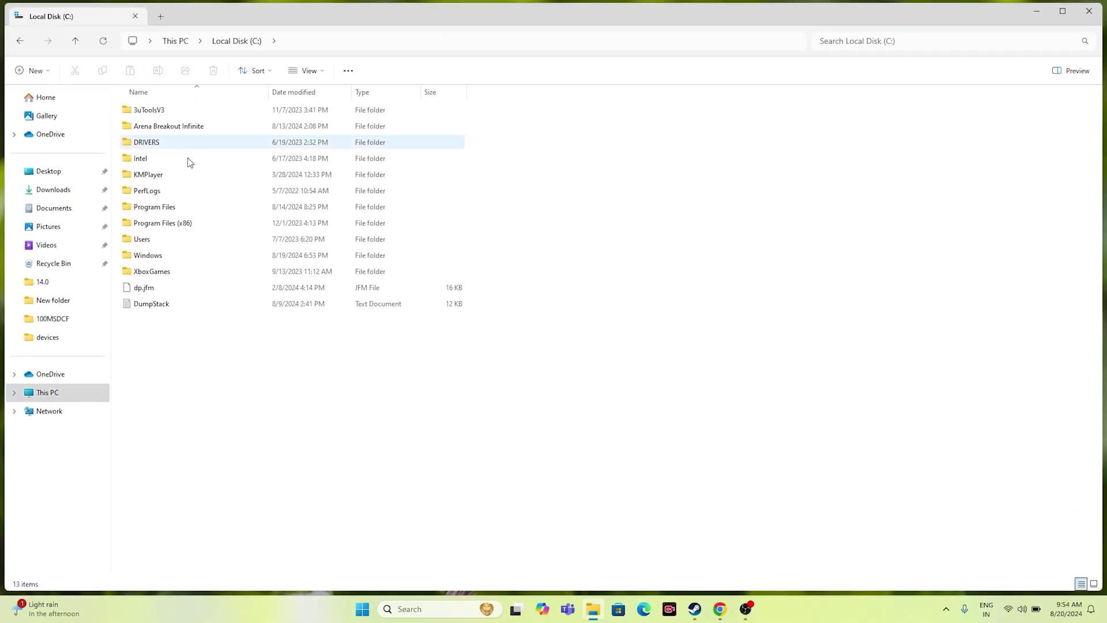
double_click(191, 223)
scroll(191, 231, down, 2)
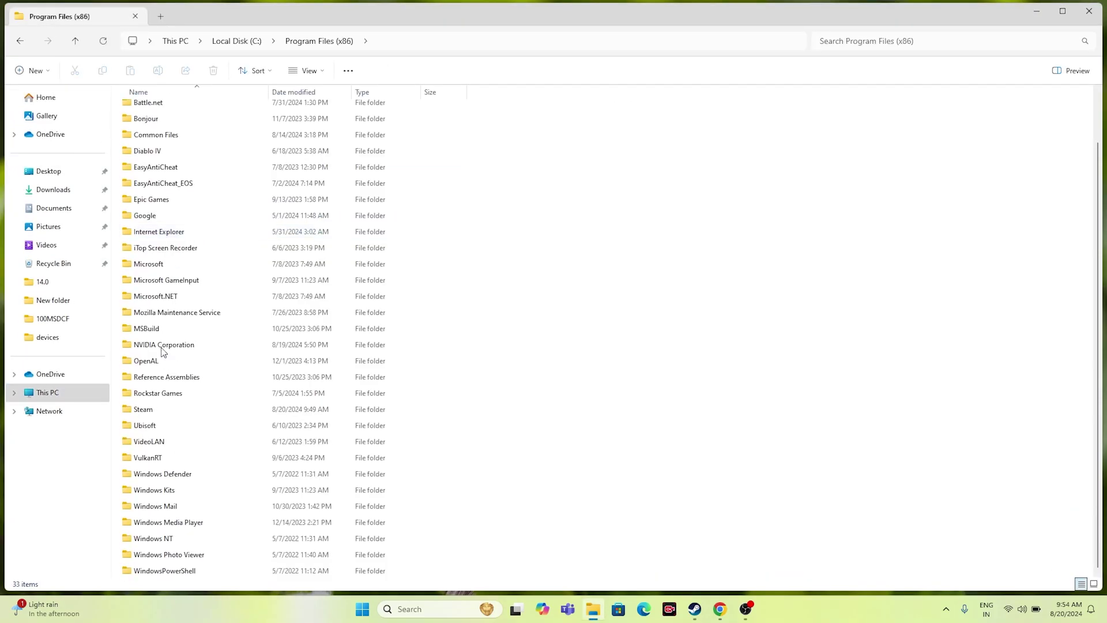
double_click(163, 409)
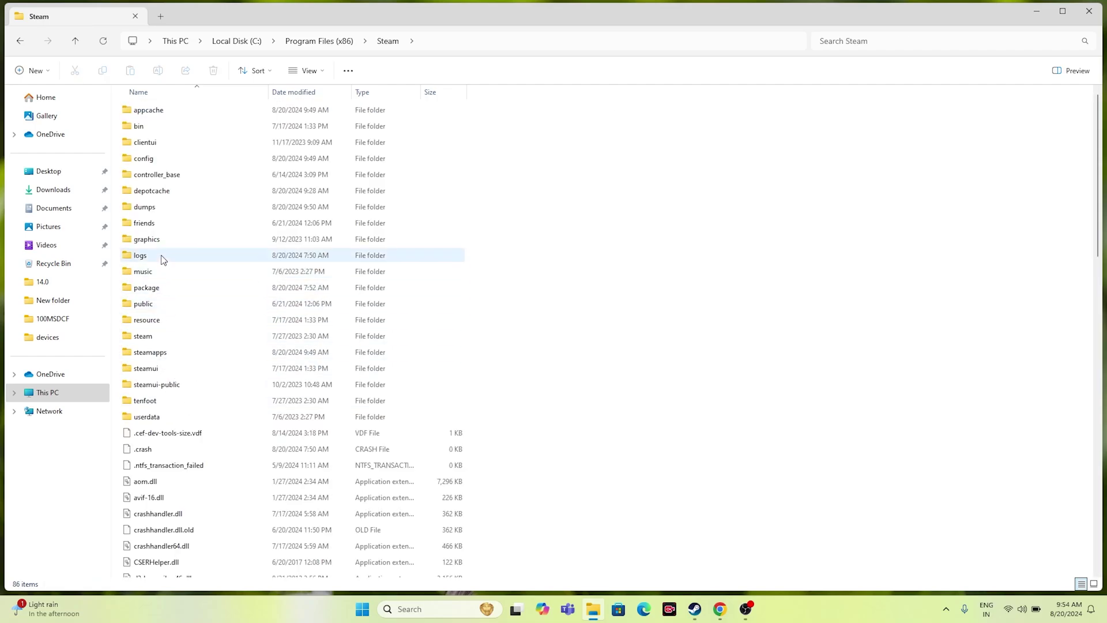
Open the BlackMythWukong folder inside steamapps\common.
double_click(167, 352)
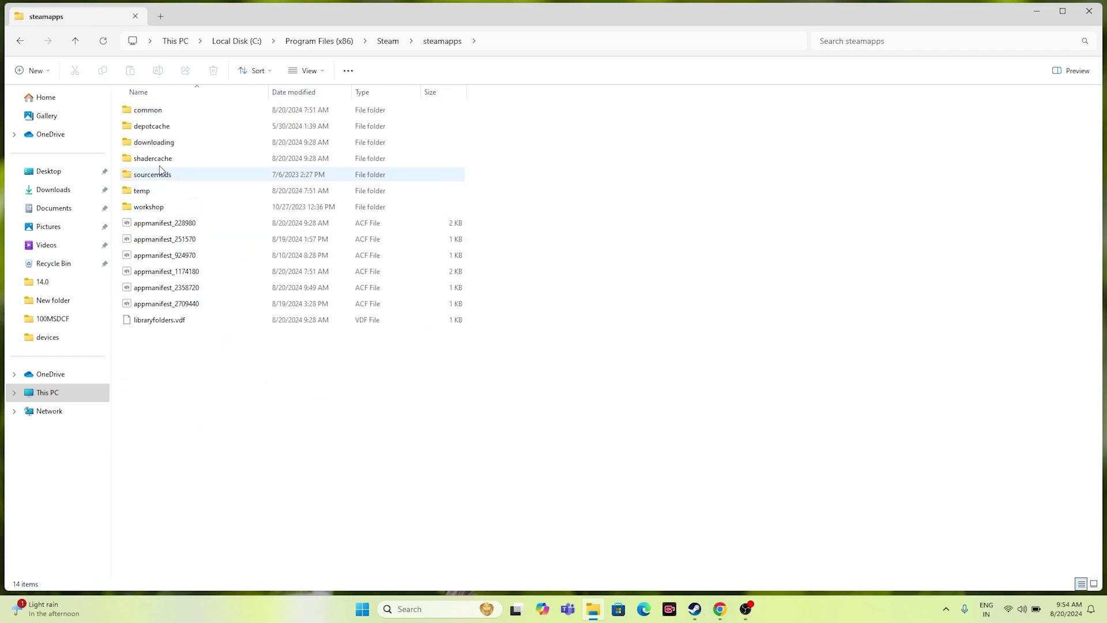
click(159, 115)
double_click(159, 118)
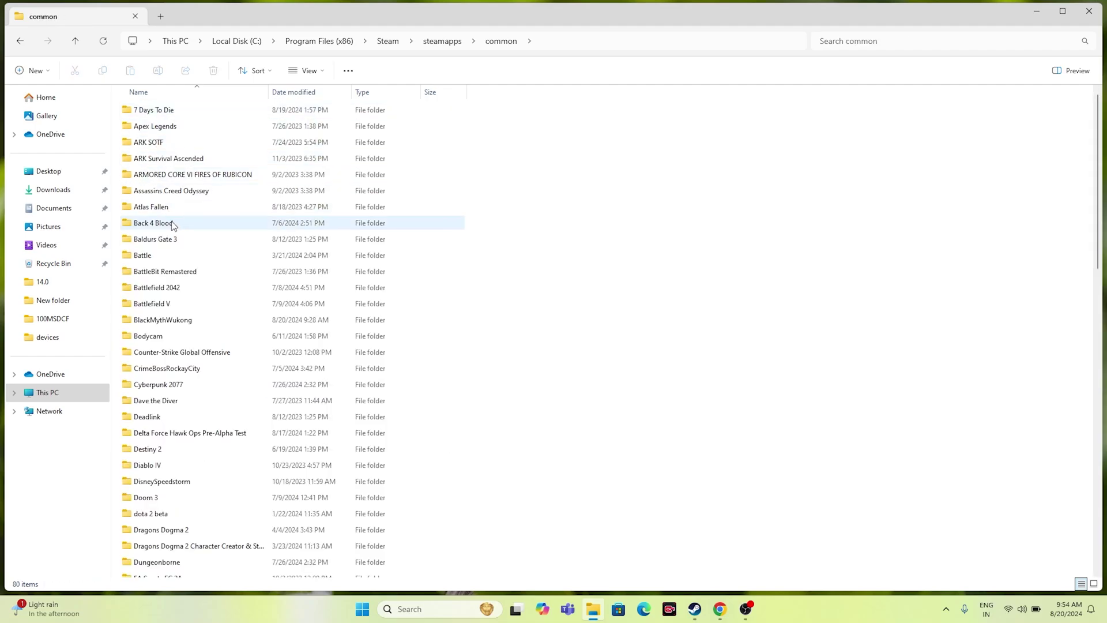
scroll(175, 245, down, 2)
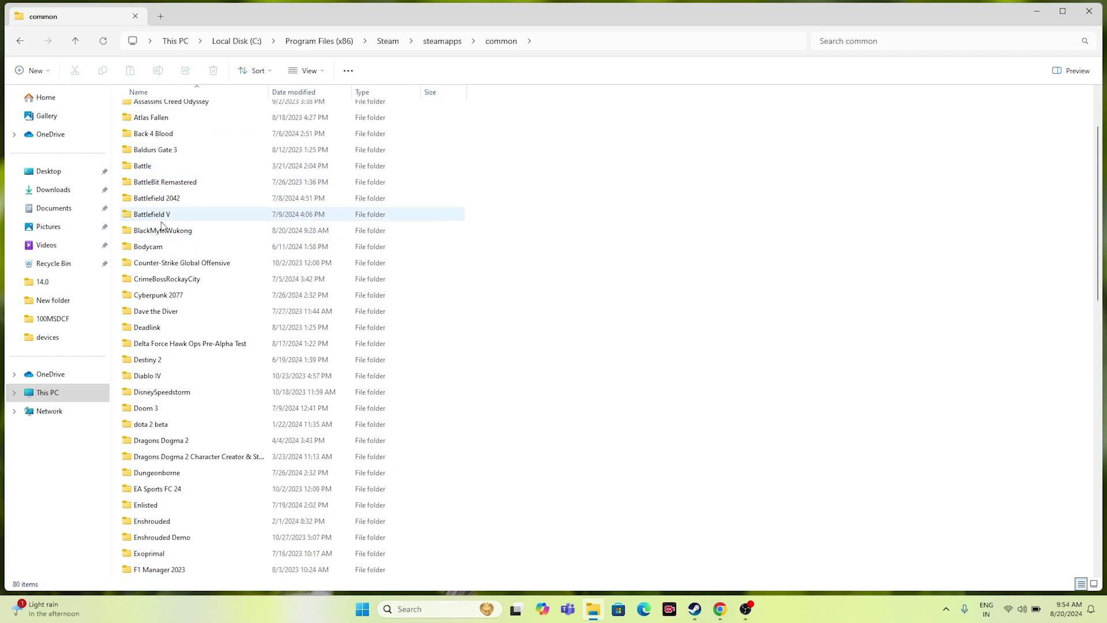
click(180, 232)
double_click(180, 232)
Set the b1 application to run as an administrator in its compatibility properties and apply the change.
click(141, 159)
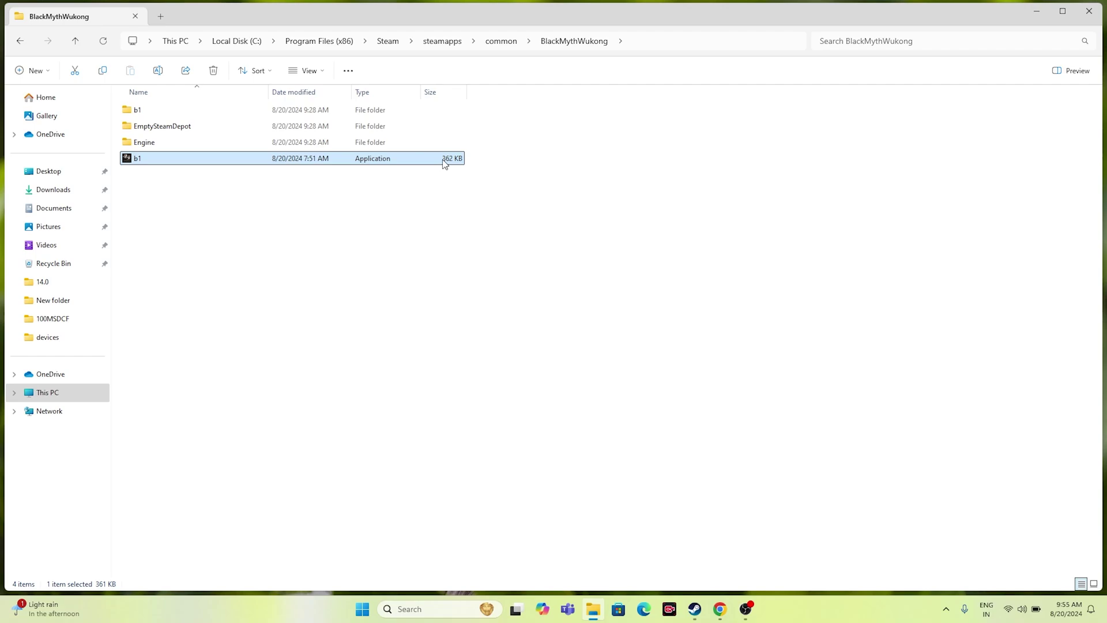
right_click(131, 163)
click(192, 372)
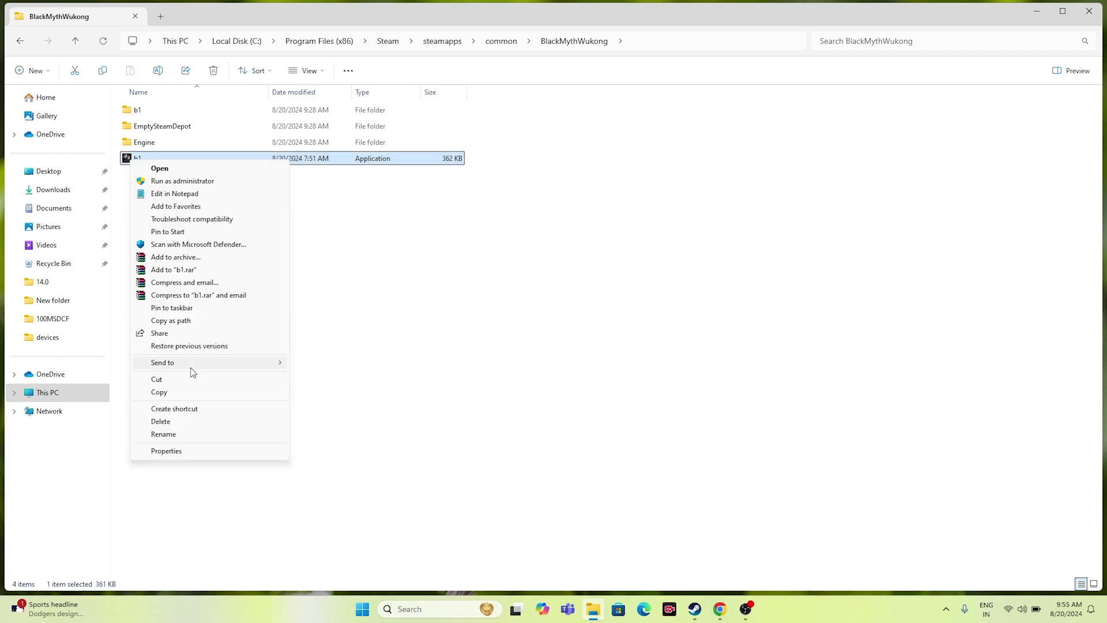
click(194, 449)
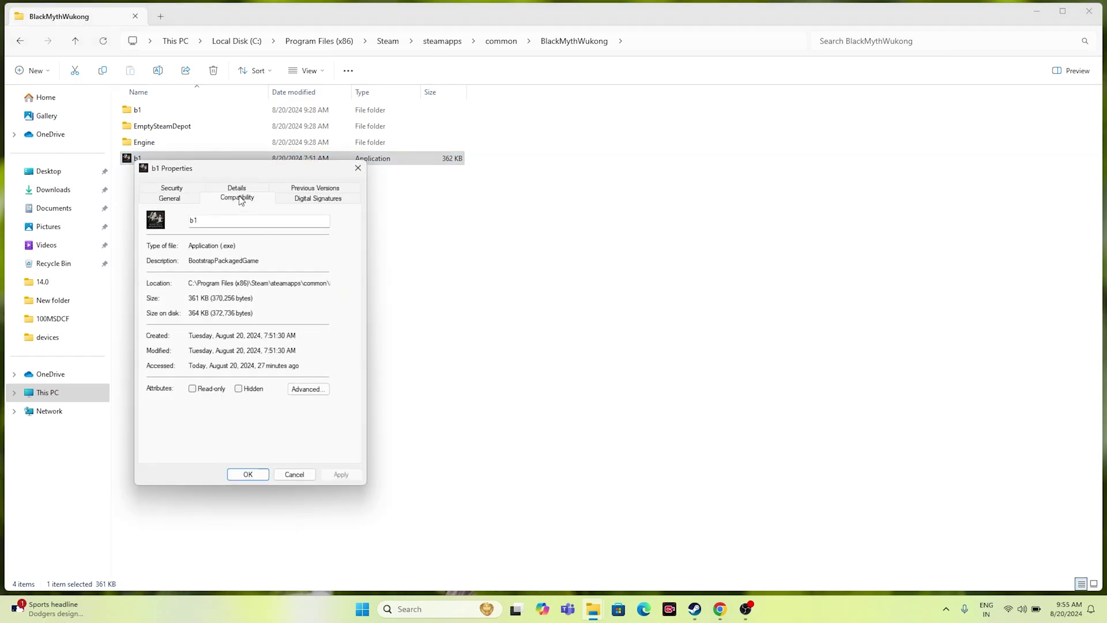
click(239, 198)
click(157, 382)
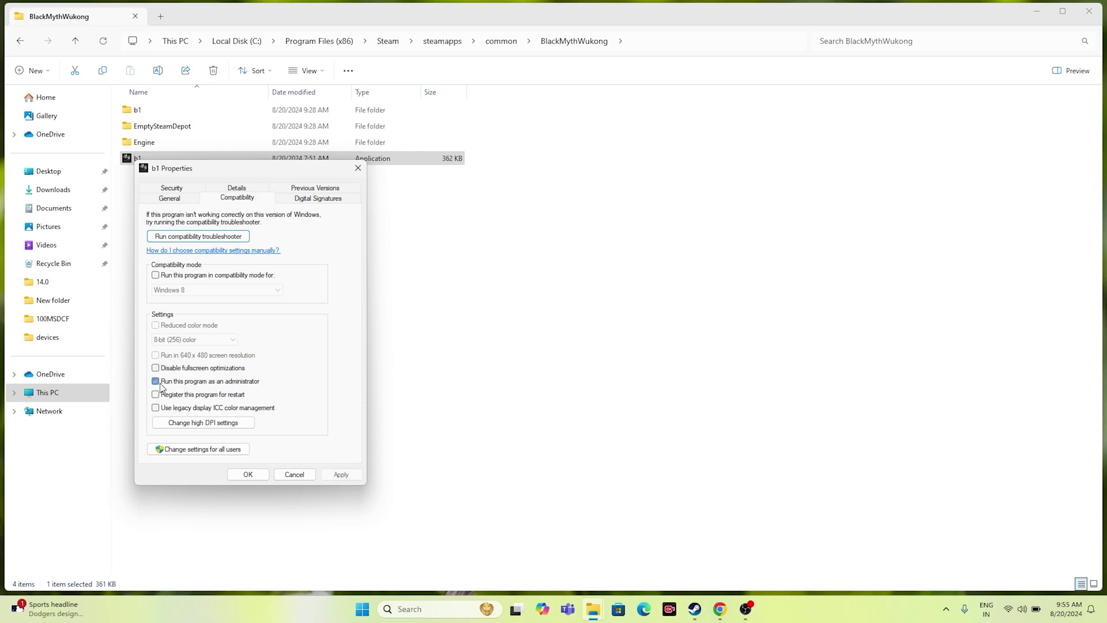
click(340, 474)
click(252, 476)
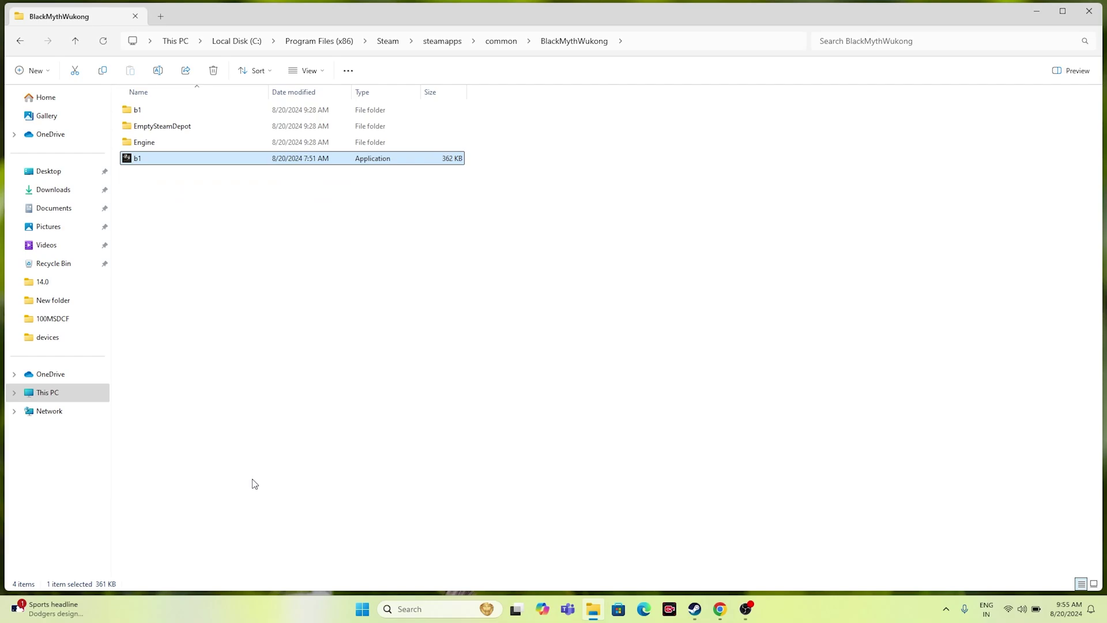
Set the b1 application to run in compatibility mode for Windows 7, apply it, and close the folder window.
right_click(206, 164)
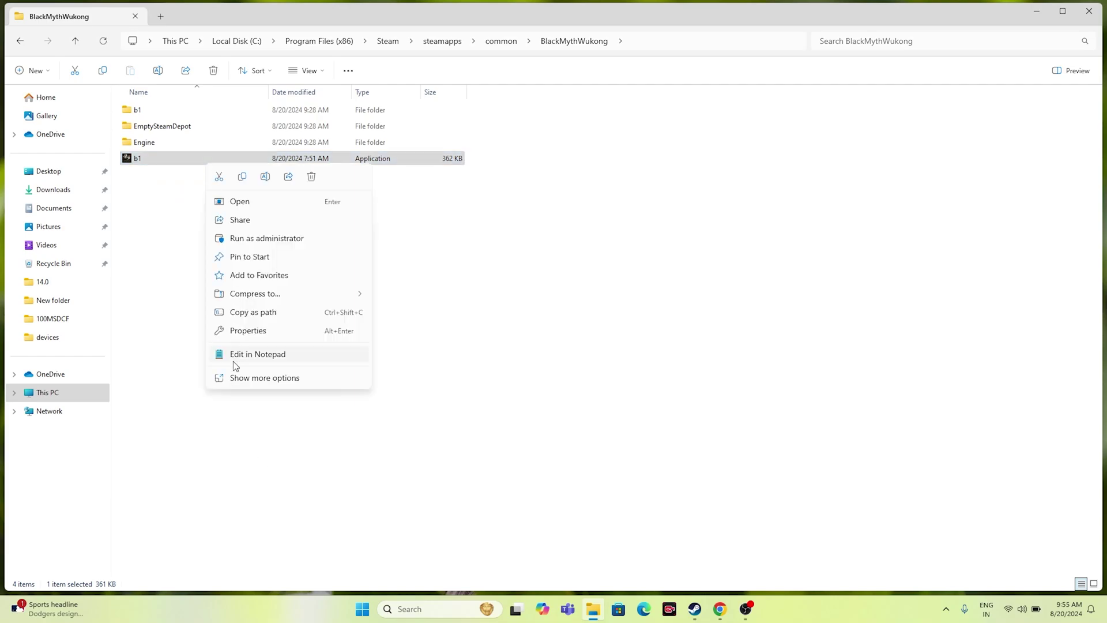
click(233, 377)
click(234, 455)
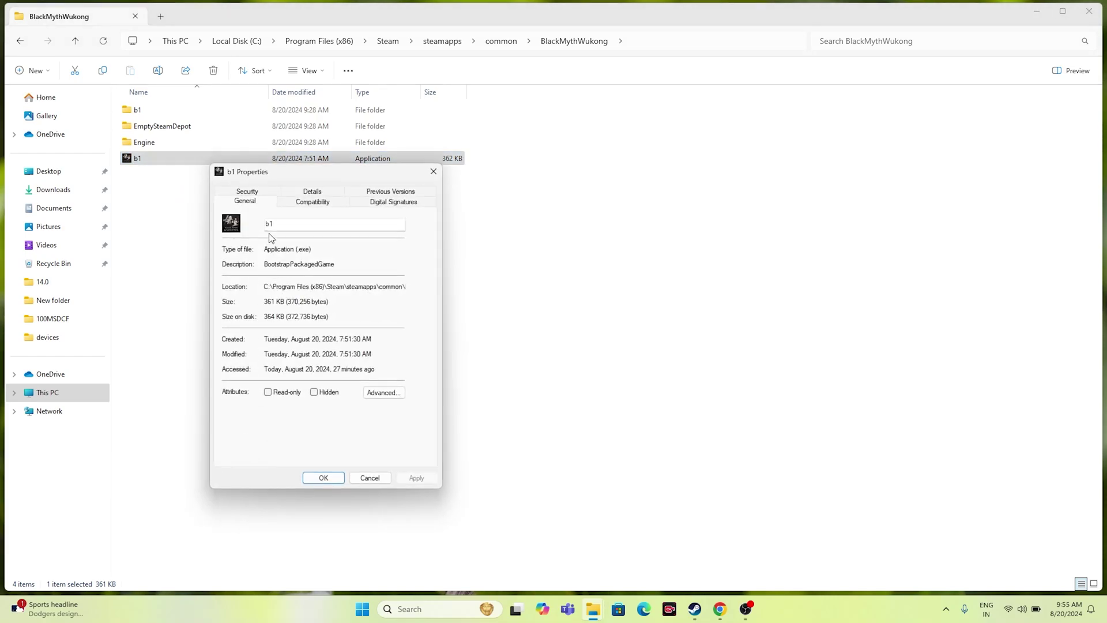
click(299, 204)
click(231, 279)
click(284, 293)
click(262, 327)
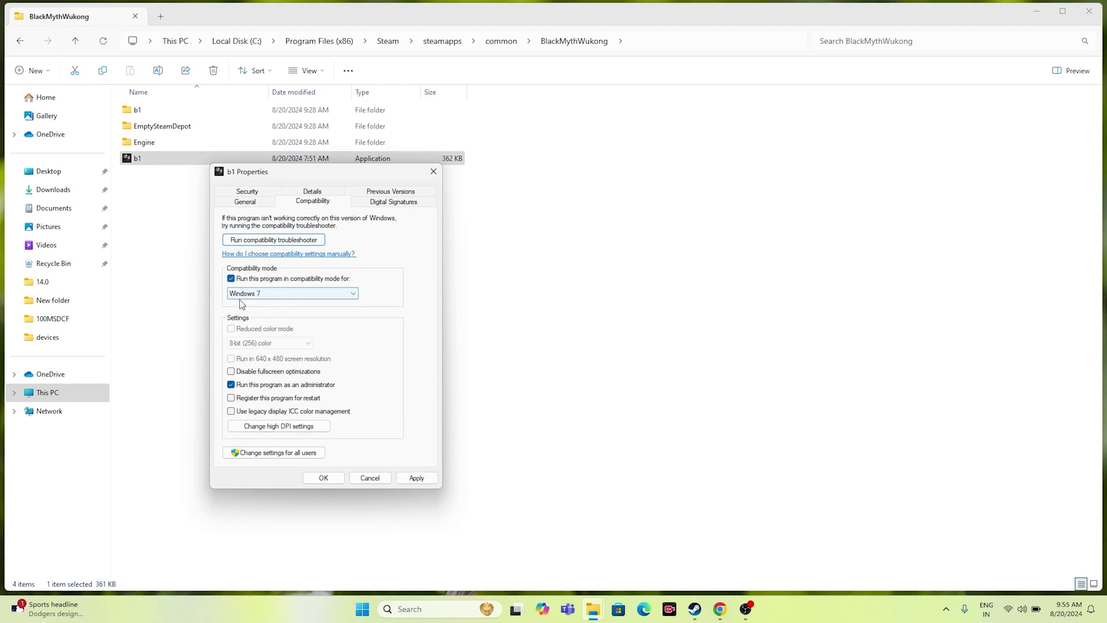
click(416, 478)
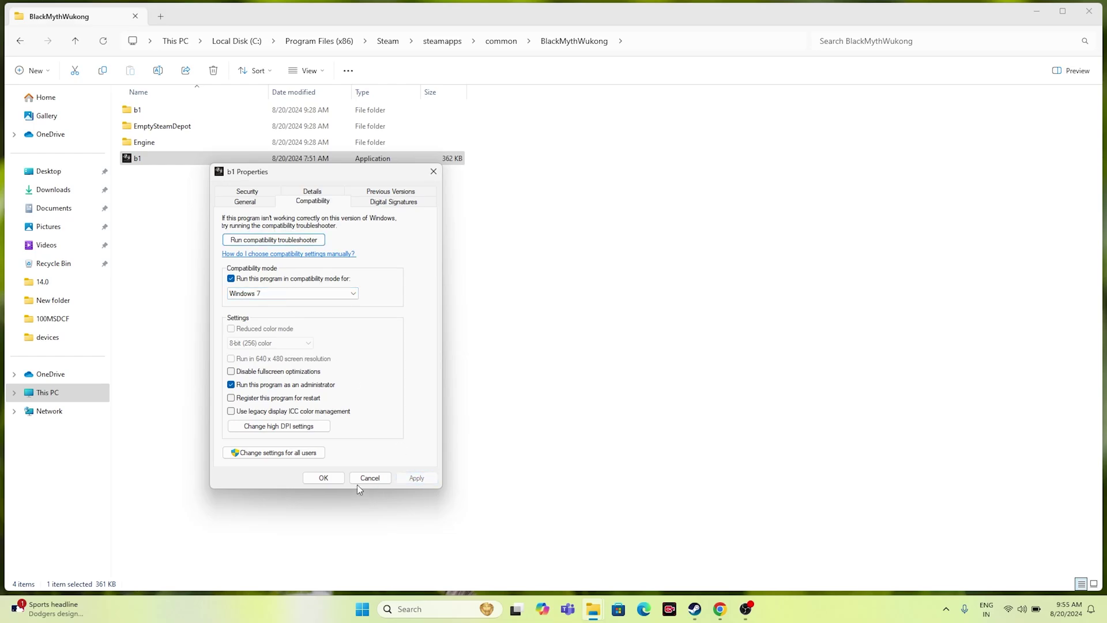
click(330, 479)
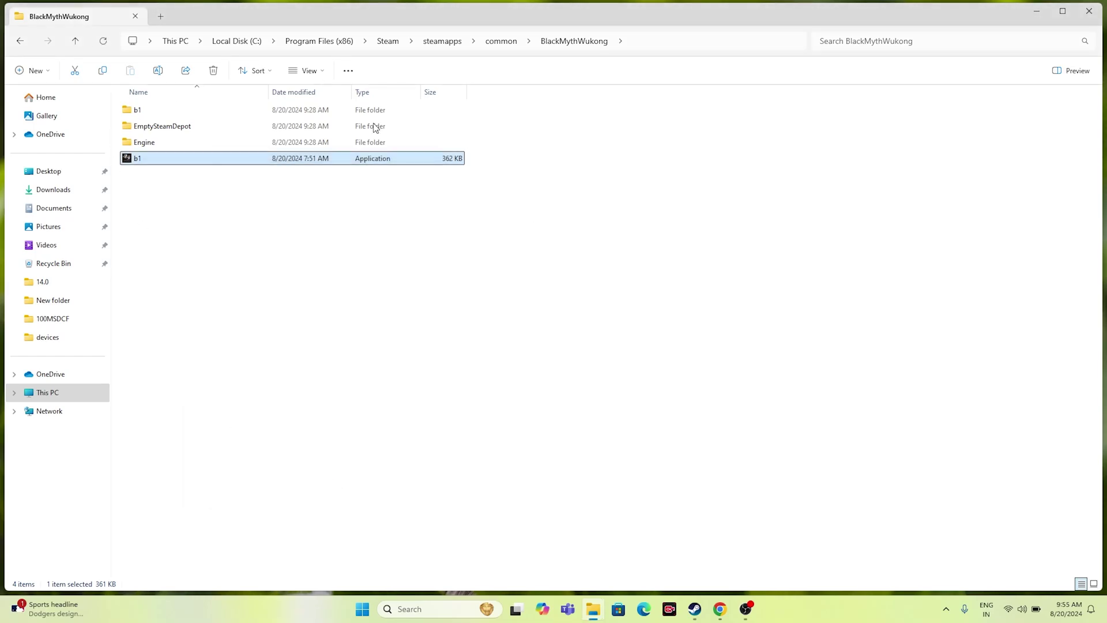
click(1089, 11)
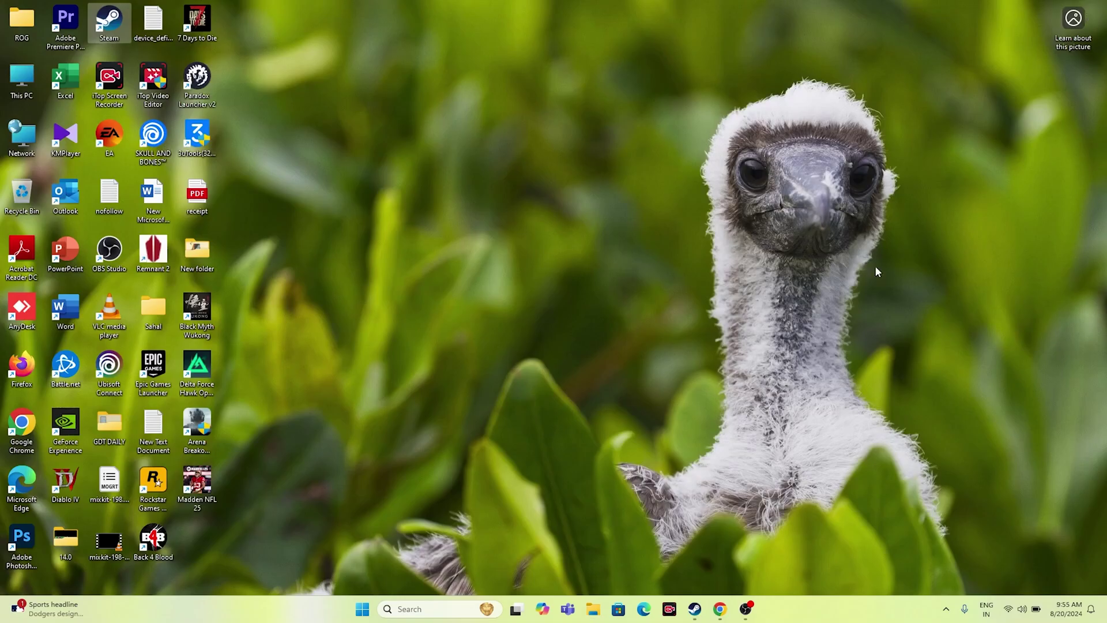
Check the Documents folder in File Explorer for the game's folder and close the window.
click(694, 608)
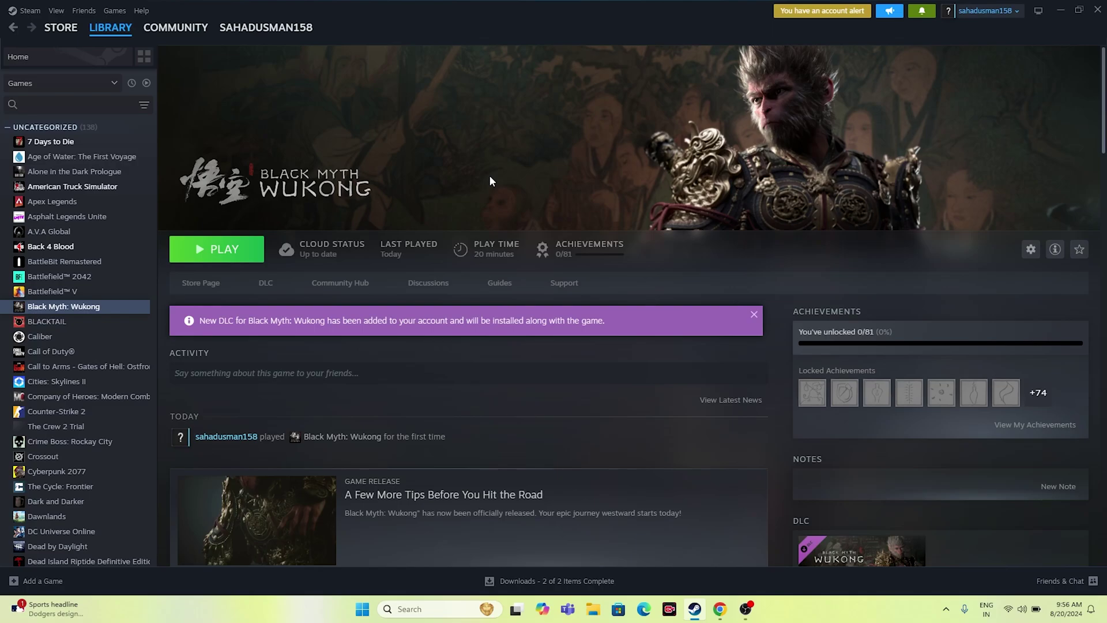
click(1061, 10)
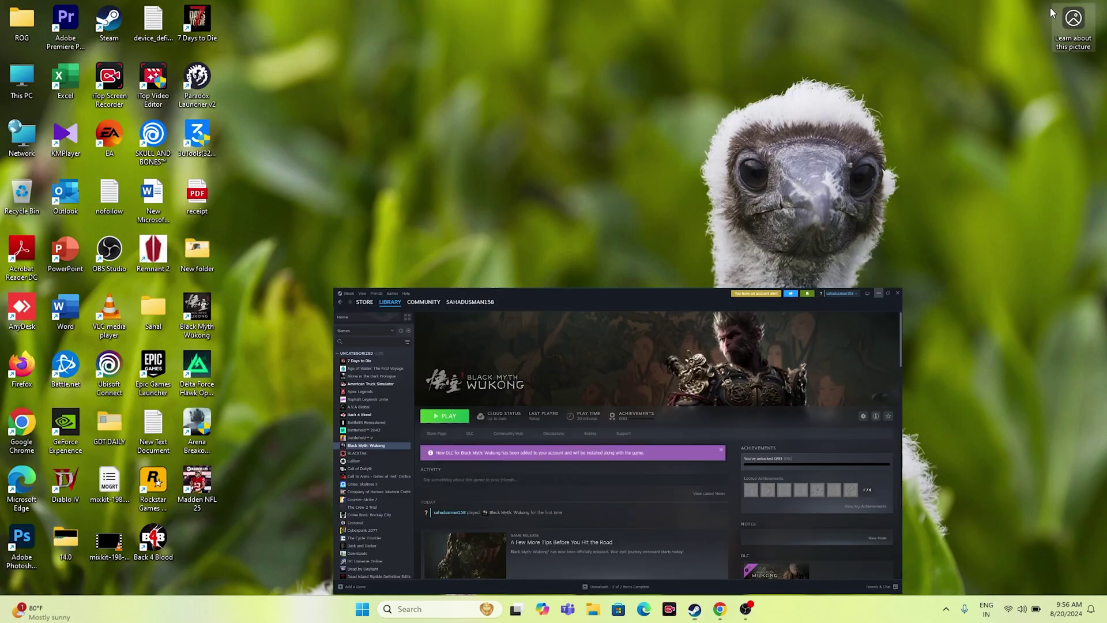
key(super+e)
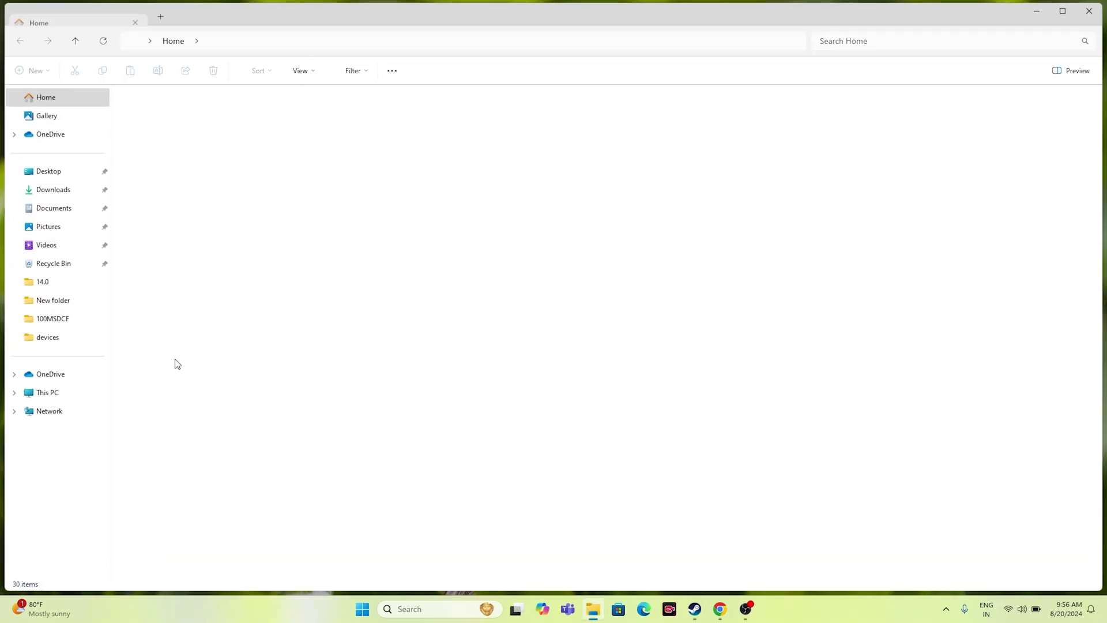
click(58, 394)
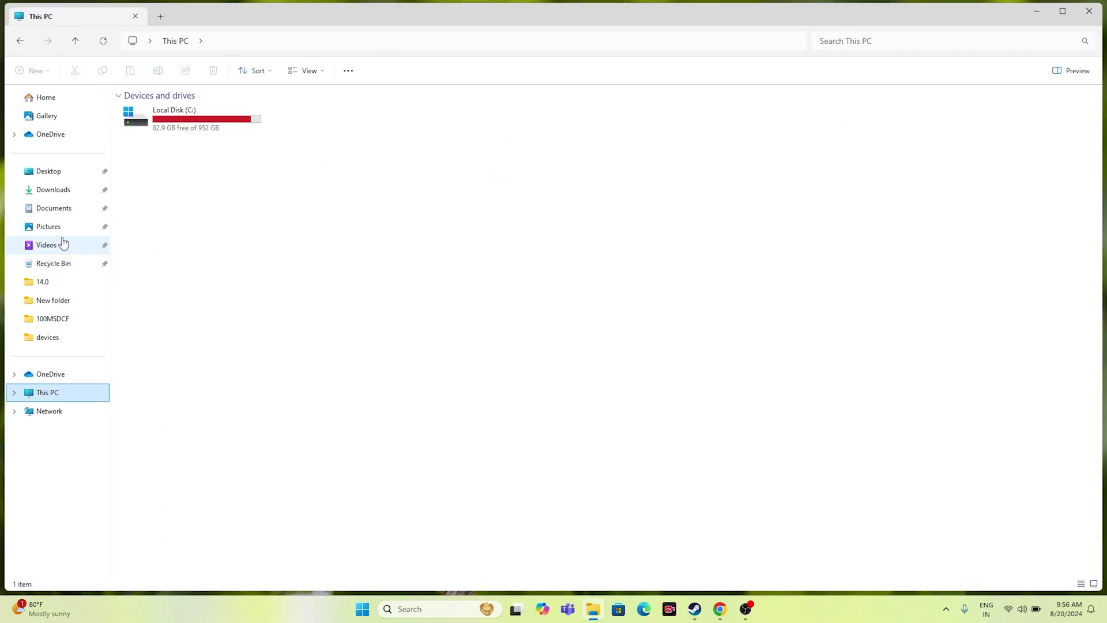
click(62, 209)
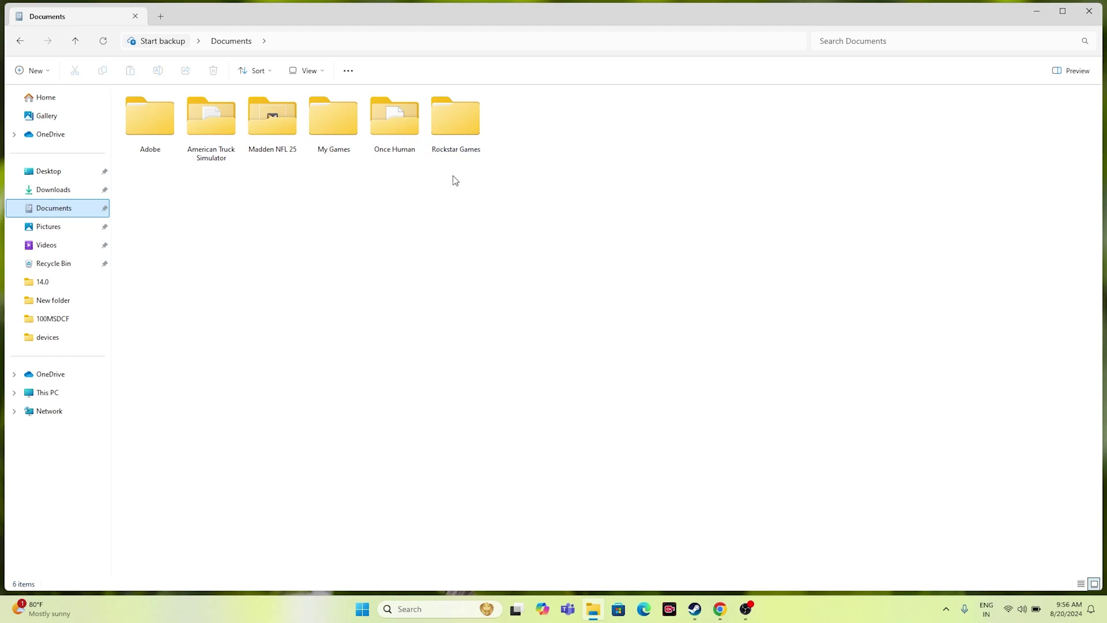
click(1089, 11)
click(695, 609)
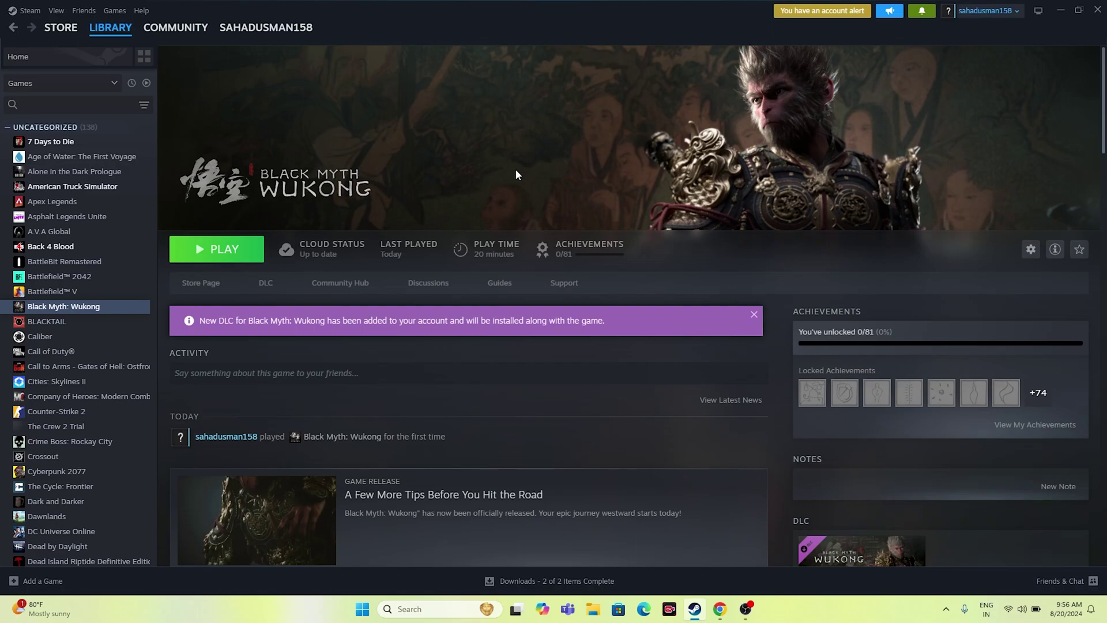
click(1060, 10)
Open the list of apps allowed through Windows Defender Firewall from Control Panel's System and Security section.
click(410, 609)
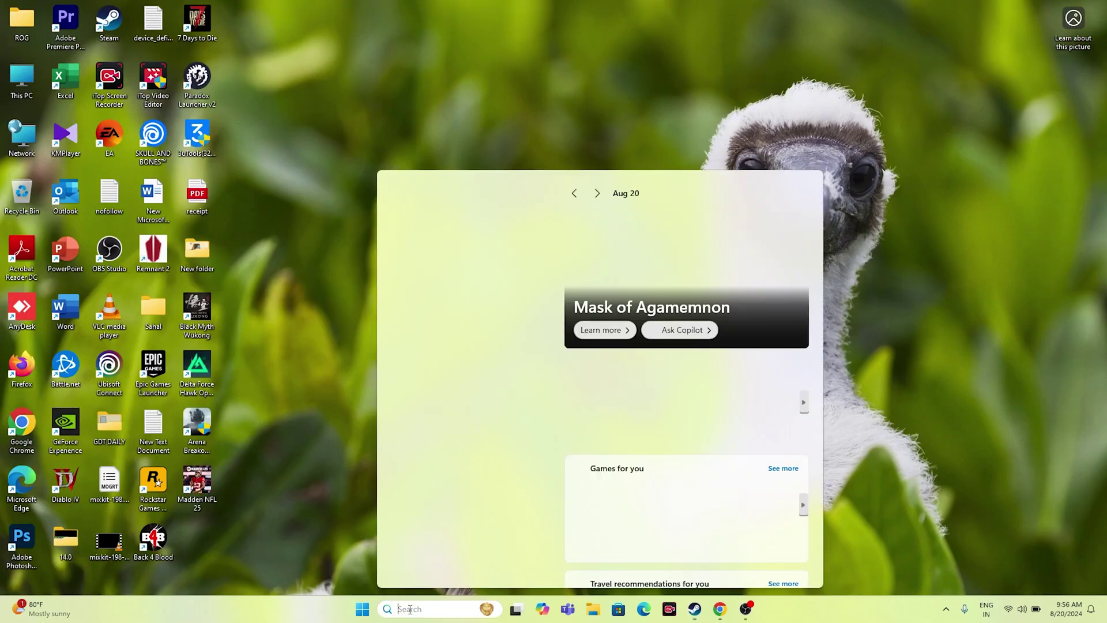
text(contr)
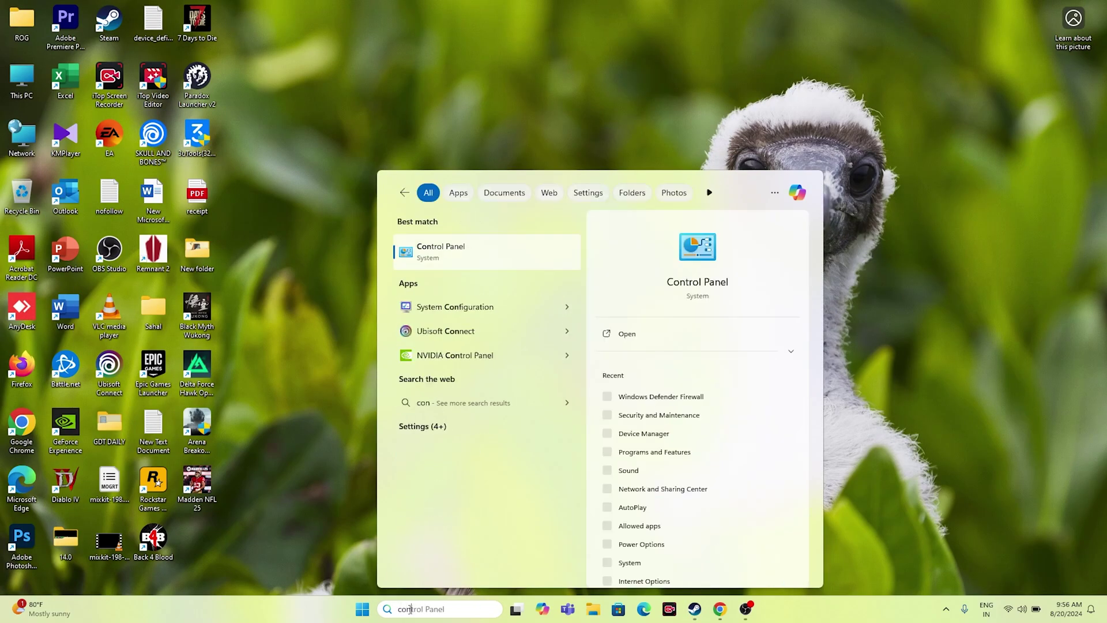
click(497, 251)
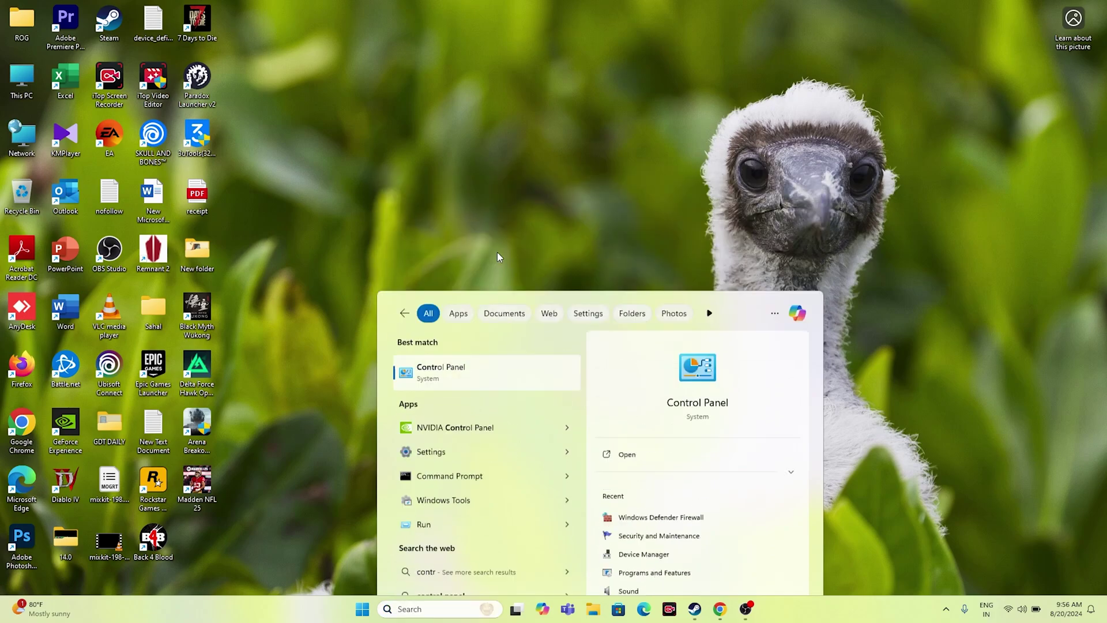
click(417, 93)
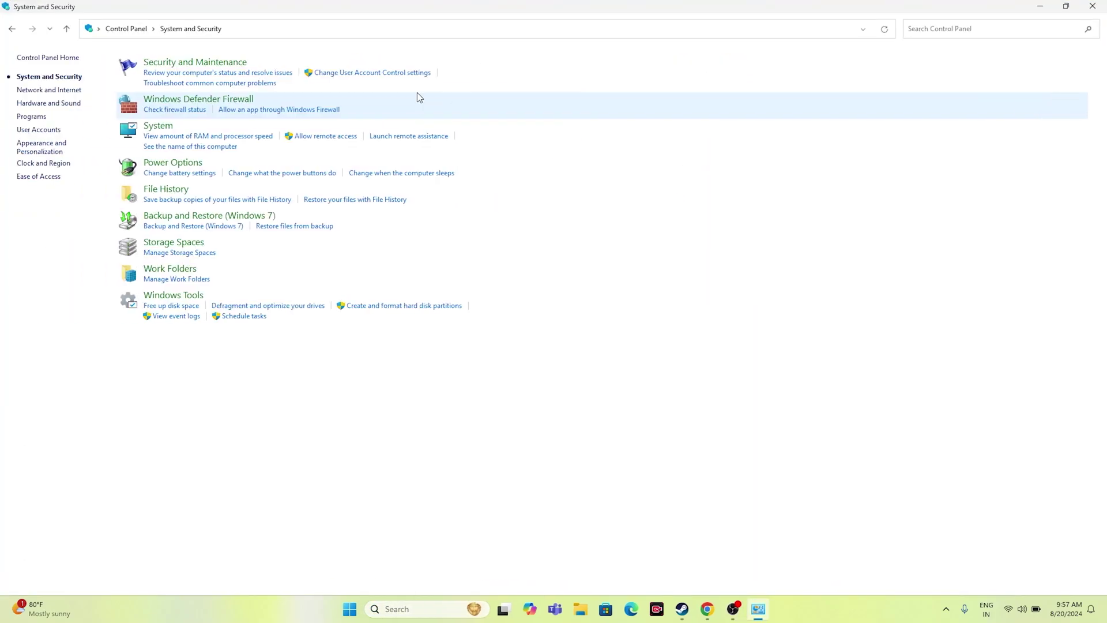
click(194, 100)
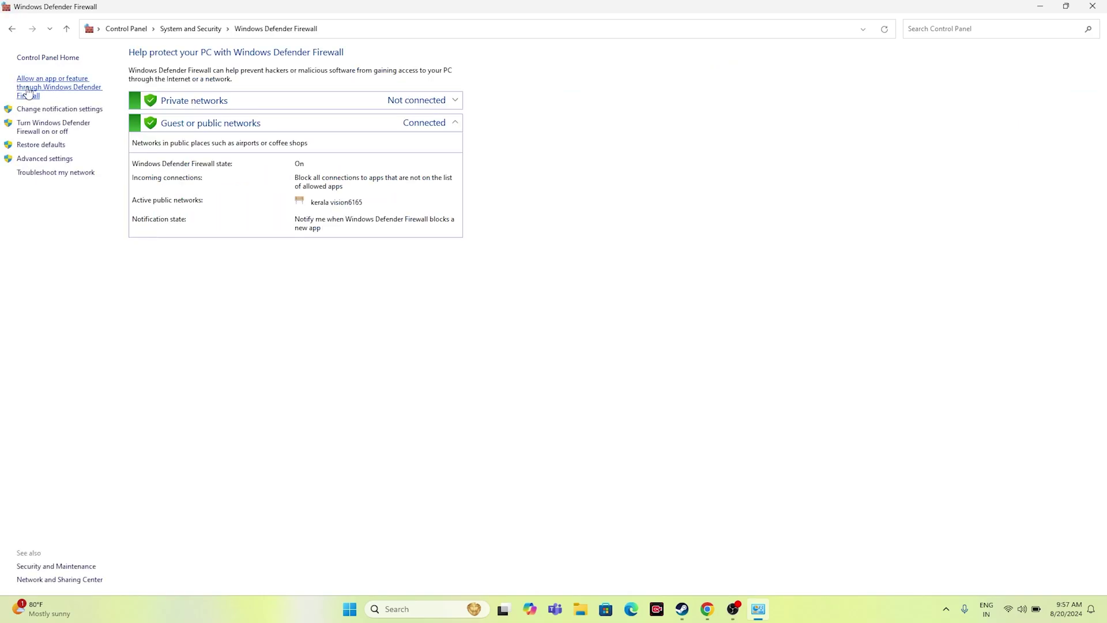
click(30, 86)
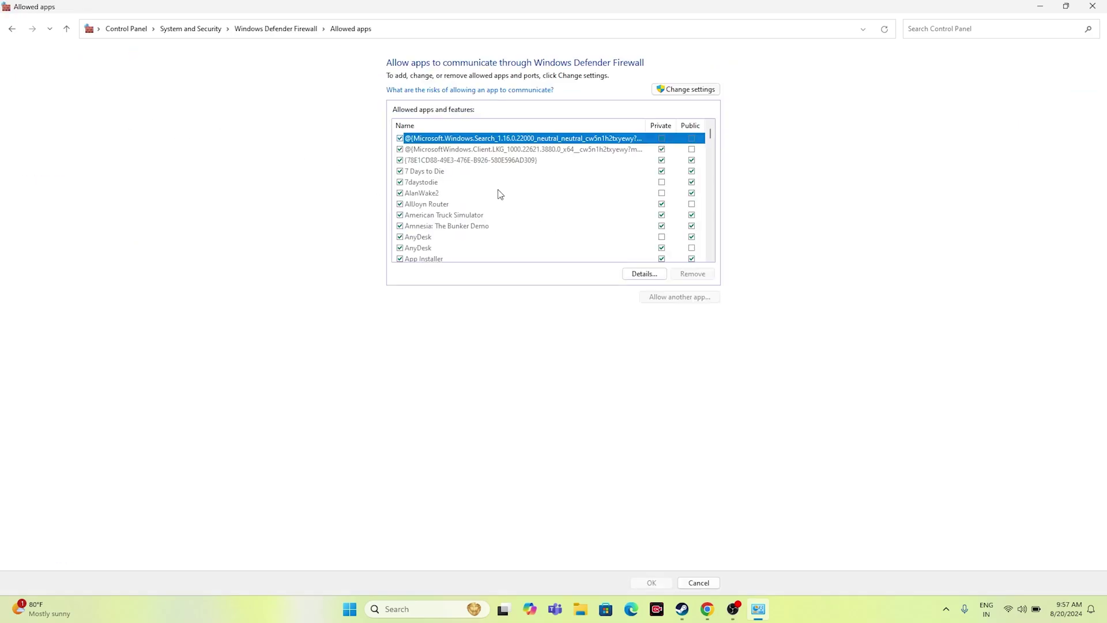
Check the private and public network access of Black Myth: Wukong in the allowed apps list.
scroll(500, 194, down, 10)
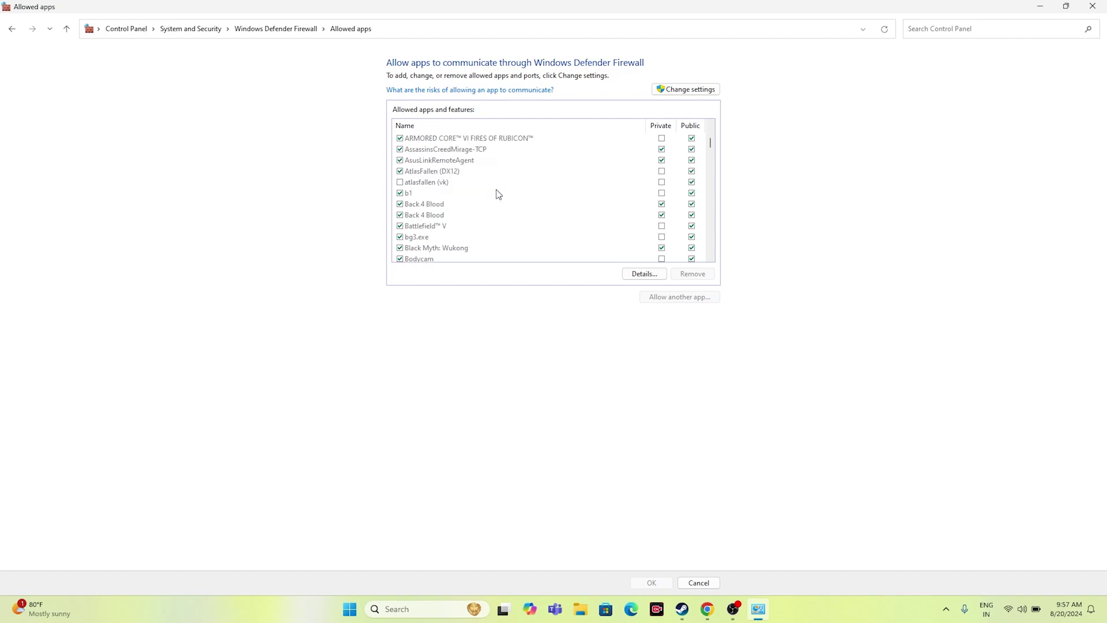
scroll(499, 194, down, 1)
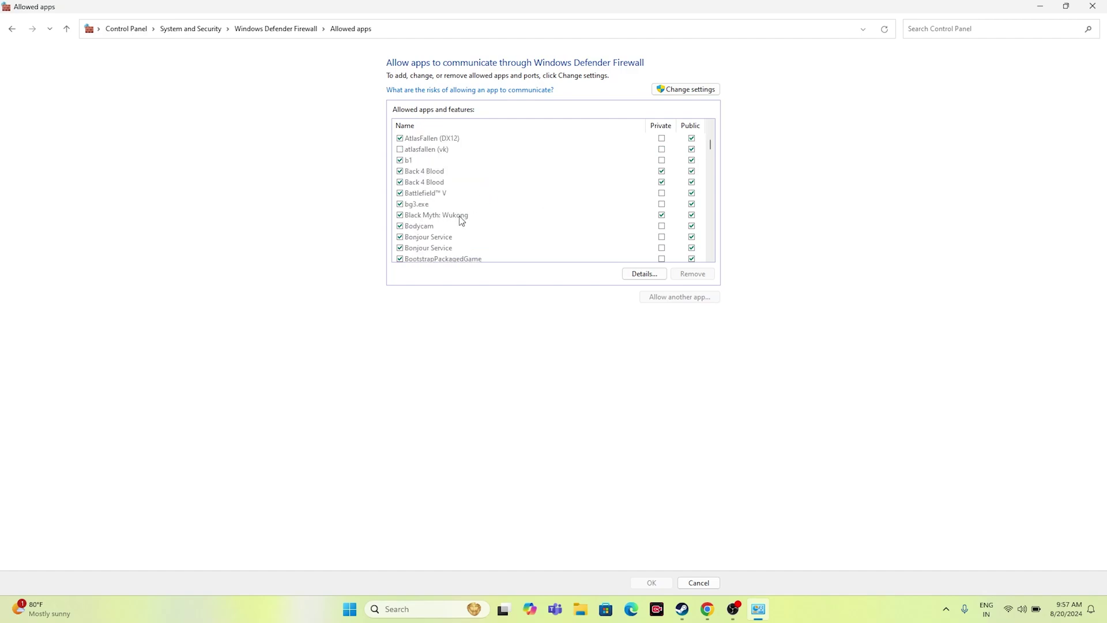
click(663, 206)
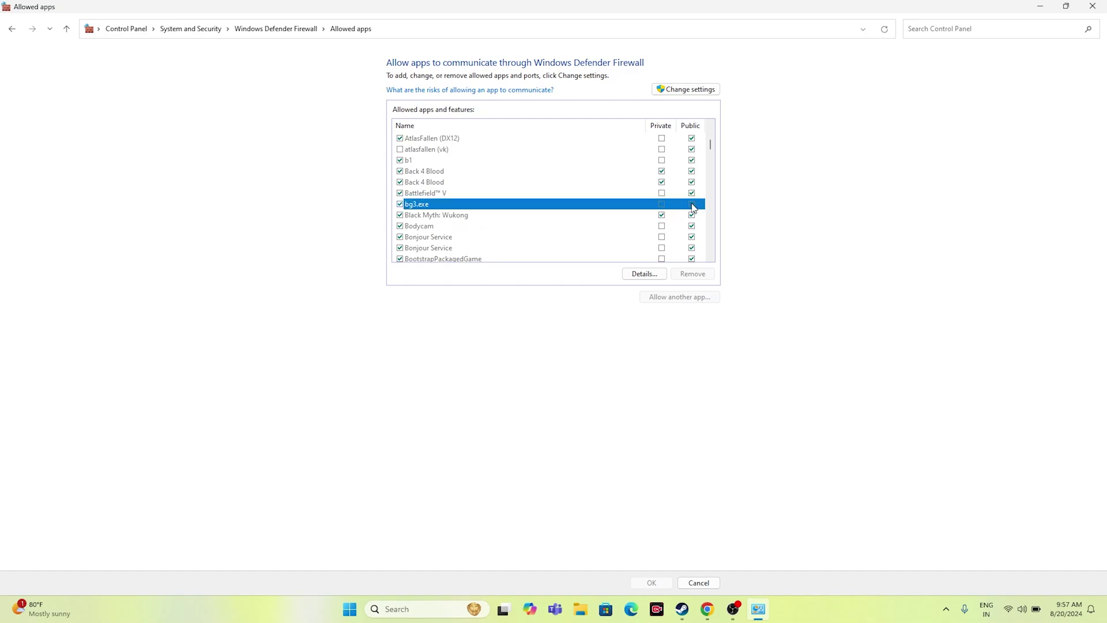
click(661, 218)
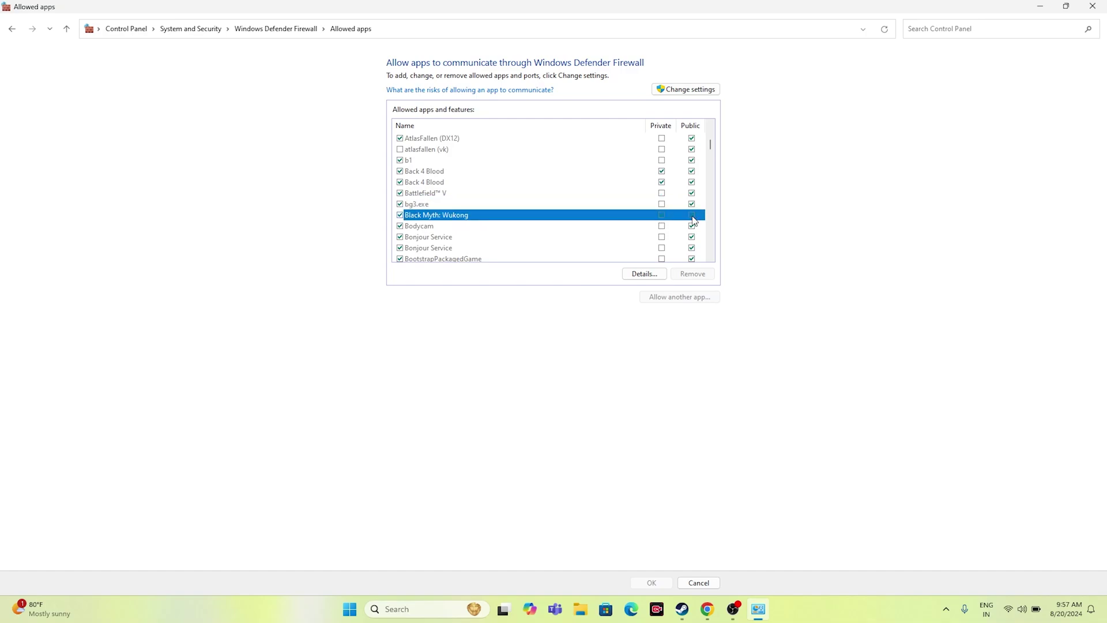
click(617, 195)
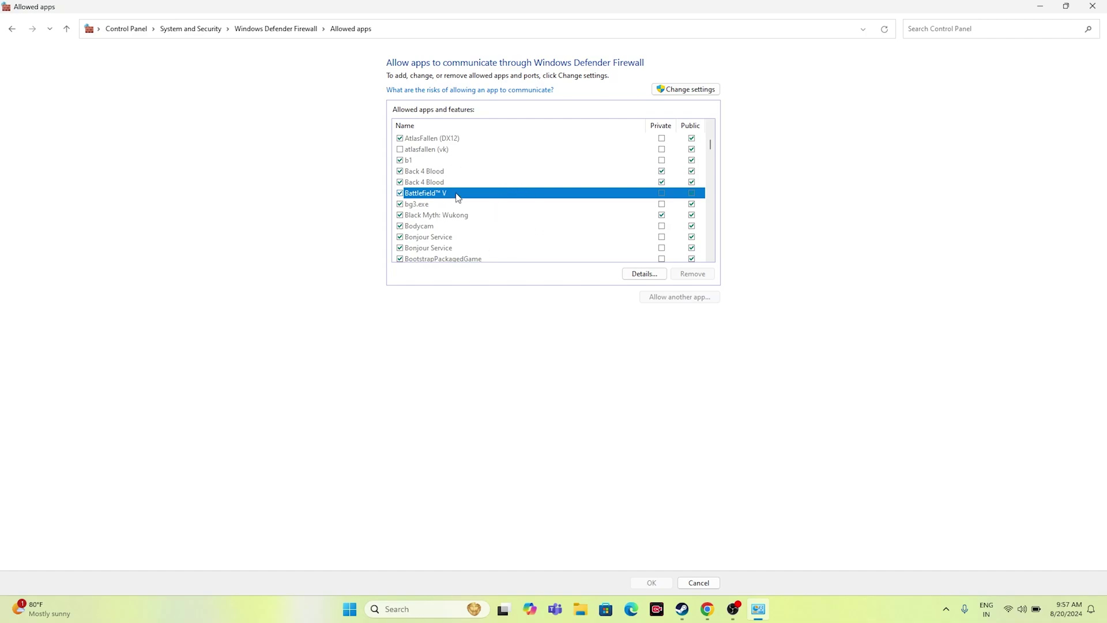
Unlock the firewall's allowed apps settings and start adding another app by browsing to Program Files (x86) on drive C.
click(684, 92)
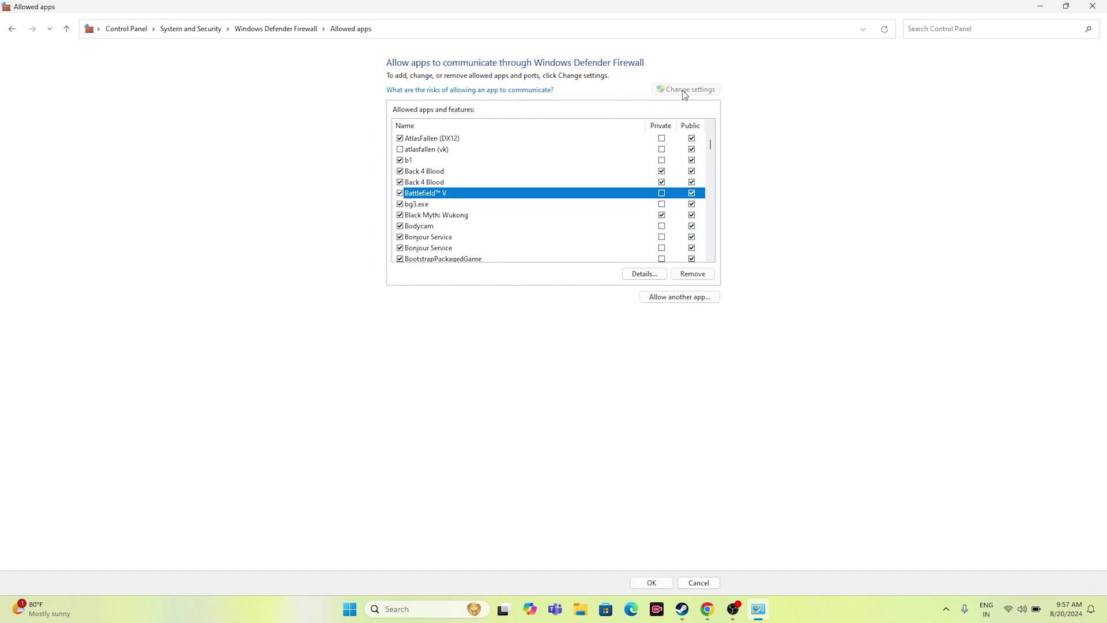
click(676, 300)
click(622, 361)
scroll(554, 444, down, 5)
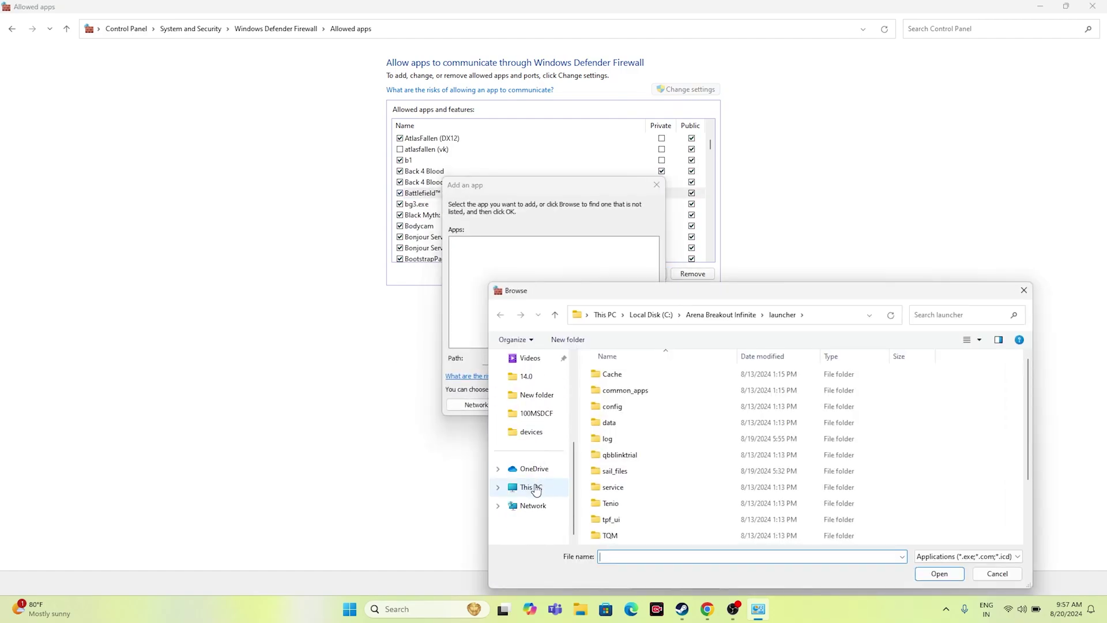
click(536, 489)
double_click(657, 378)
click(636, 489)
double_click(637, 489)
scroll(628, 489, down, 6)
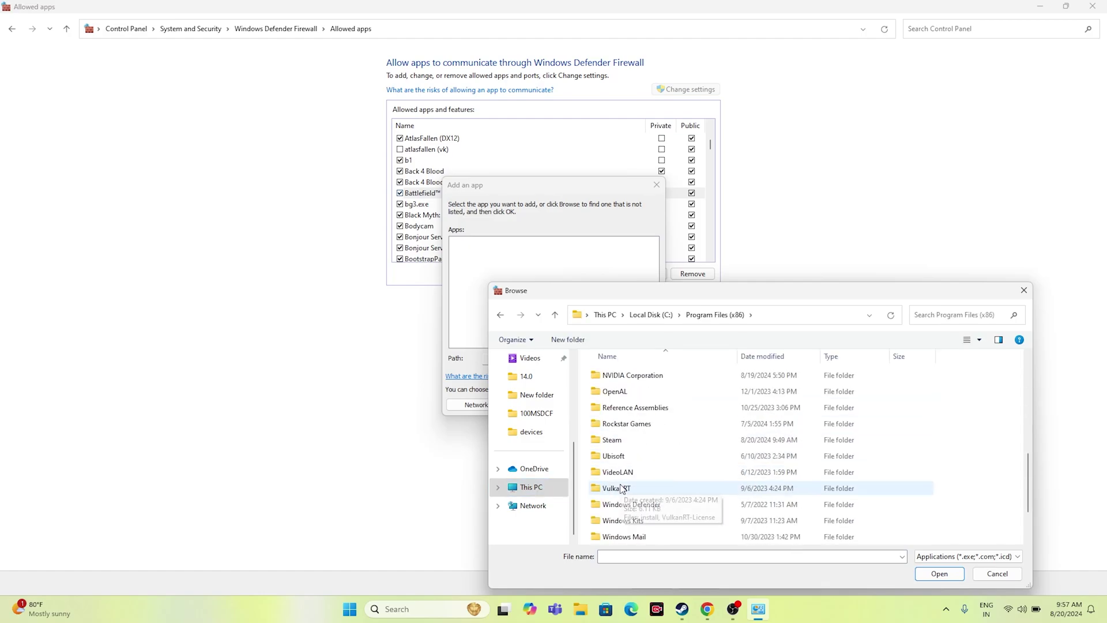
Browse to the BlackMythWukong folder inside Steam\steamapps\common.
double_click(612, 440)
scroll(625, 456, down, 4)
double_click(619, 471)
double_click(613, 374)
scroll(635, 410, down, 1)
scroll(635, 412, down, 1)
double_click(640, 488)
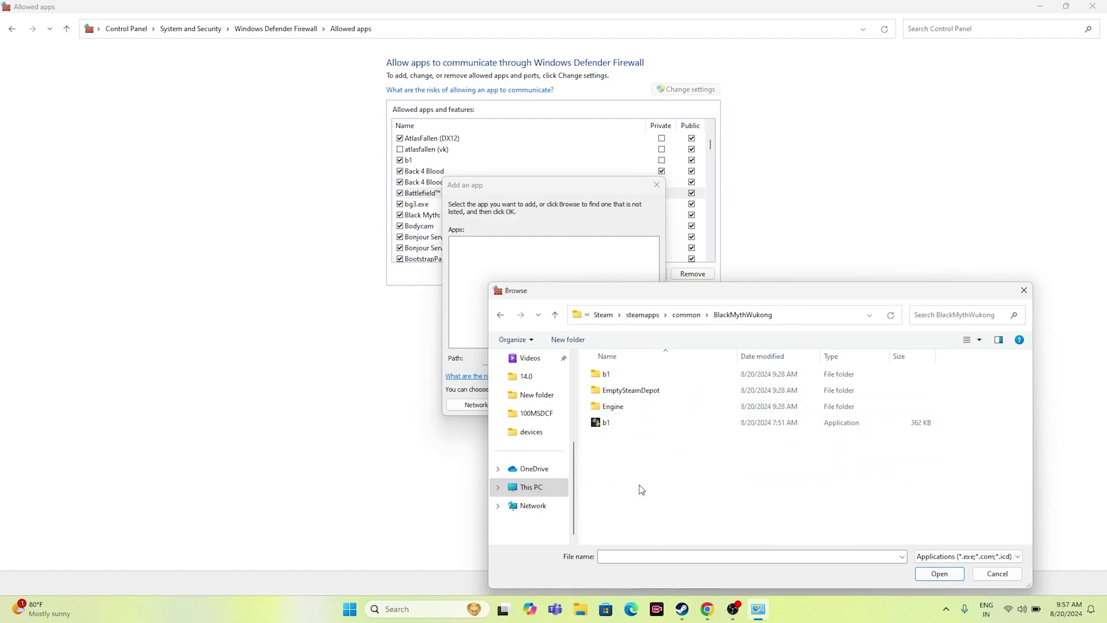
Choose the b1 application as the app to allow, cancel adding it, and close the firewall window.
click(632, 424)
click(939, 573)
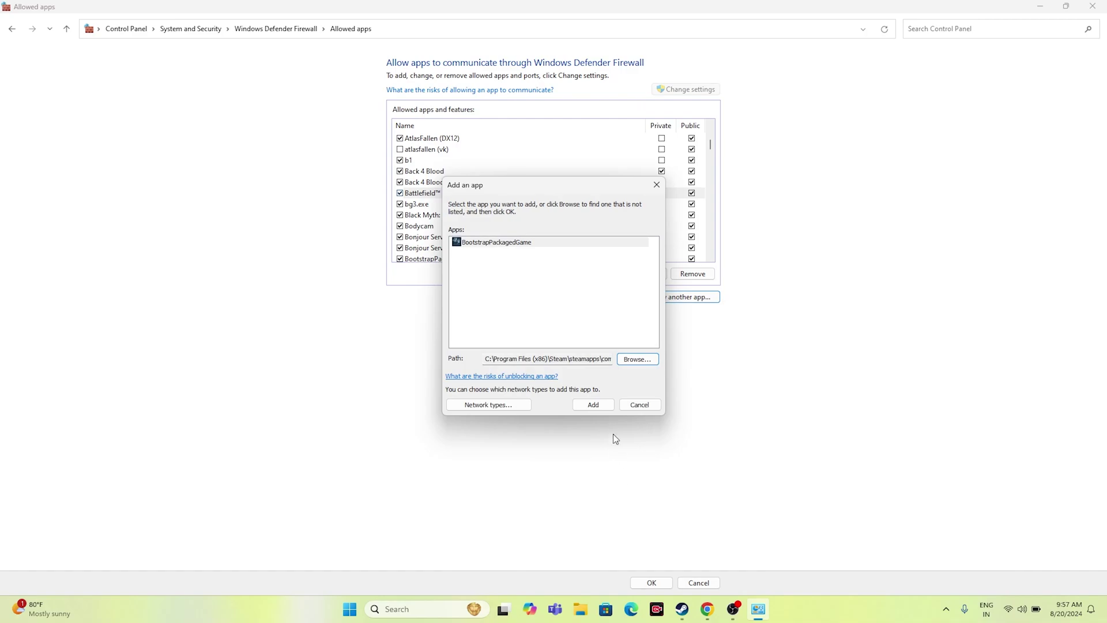
click(640, 405)
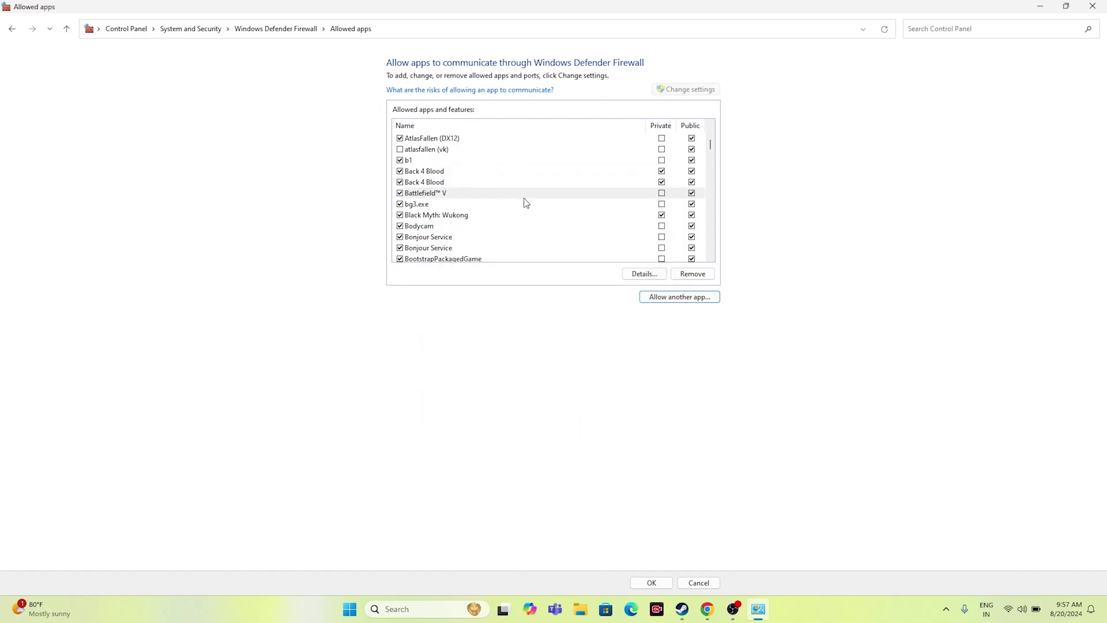
click(1092, 6)
click(695, 609)
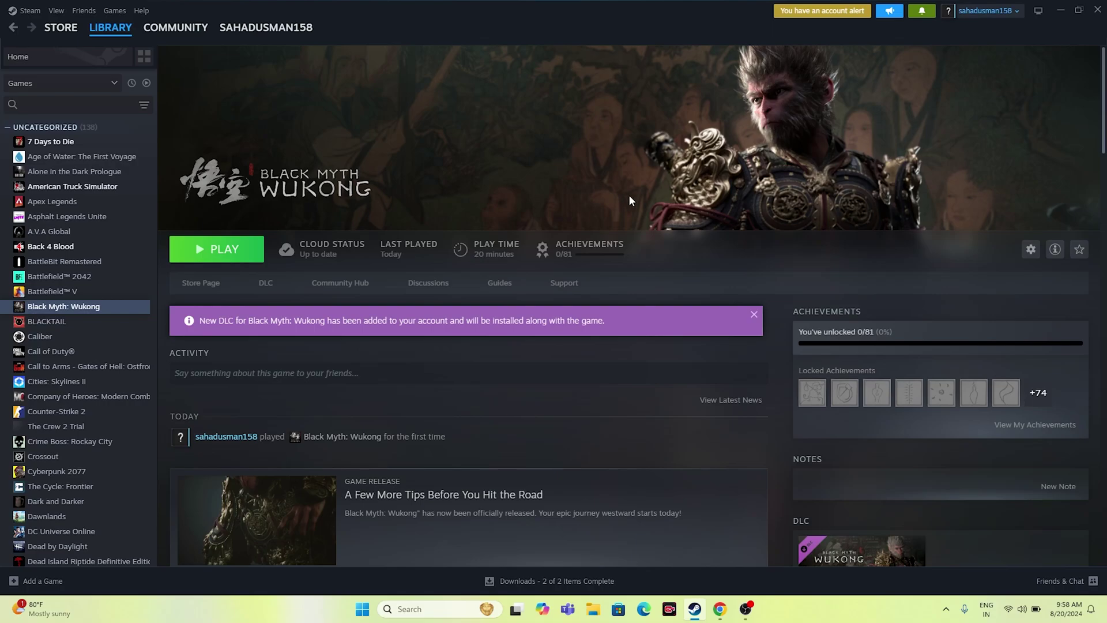
click(1058, 12)
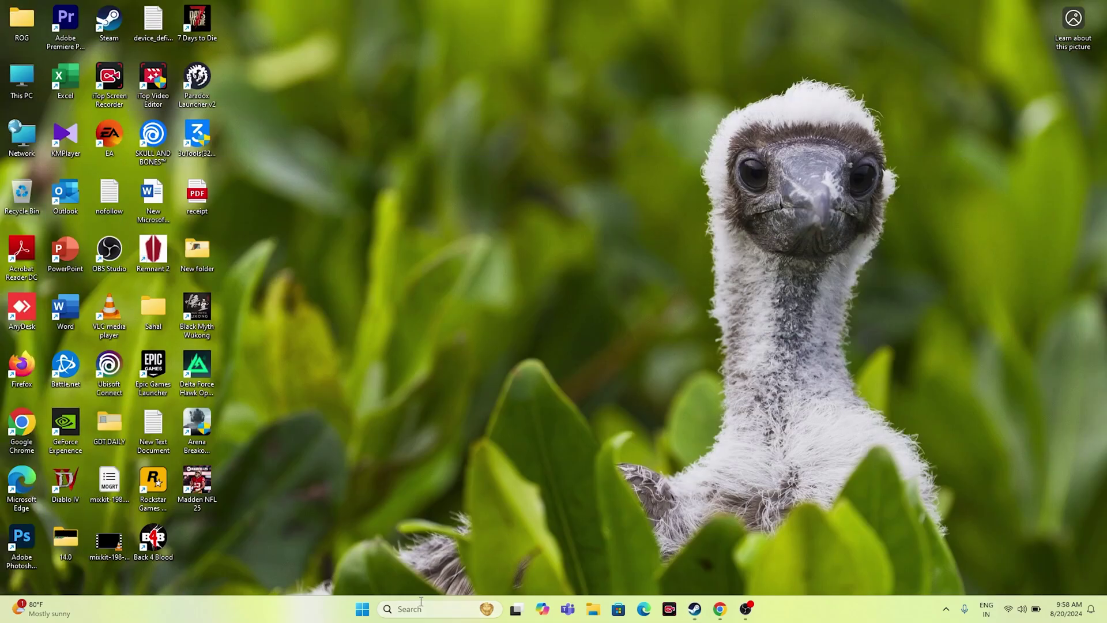
Search Windows for System Configuration and open its list of services.
click(411, 609)
text(syste)
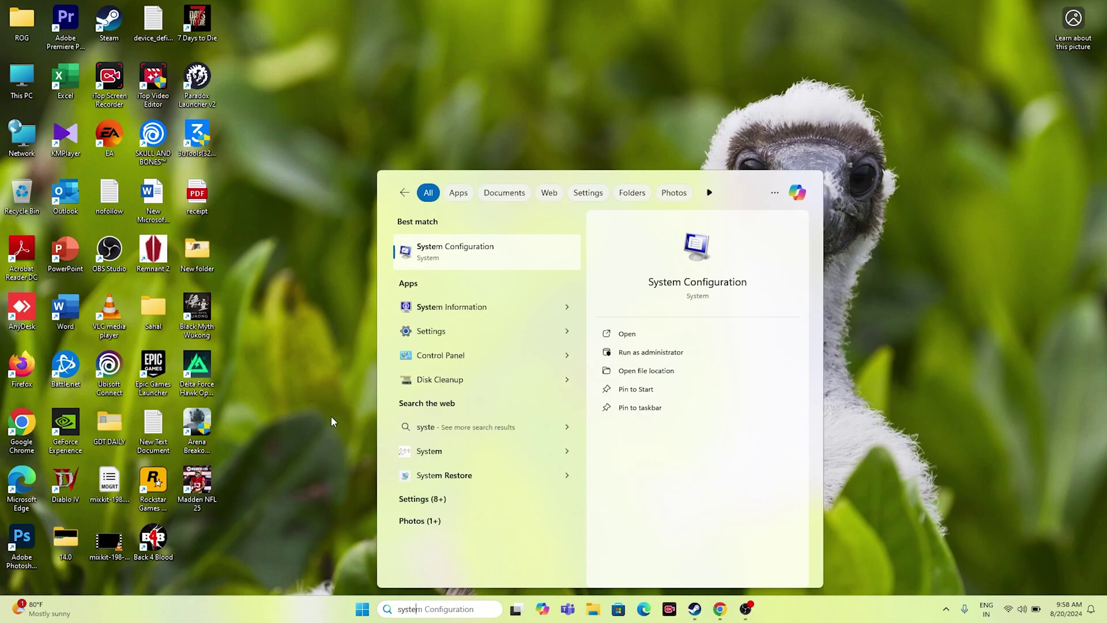
click(487, 255)
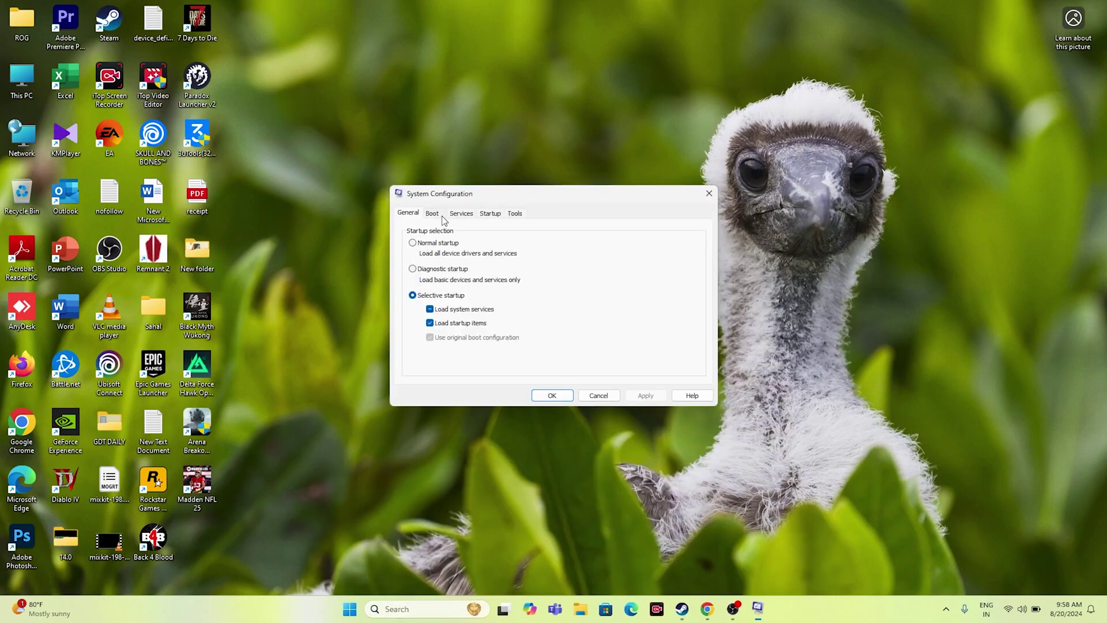
click(461, 213)
Disable all services, hide all Microsoft services, and apply the configuration, exiting without a restart.
click(678, 365)
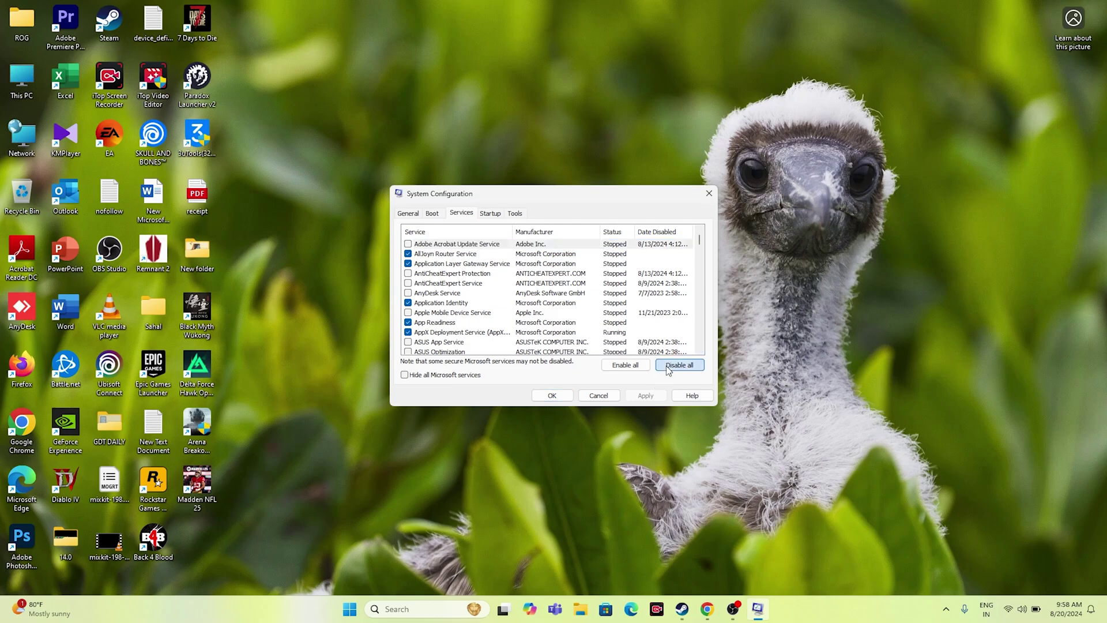
click(405, 374)
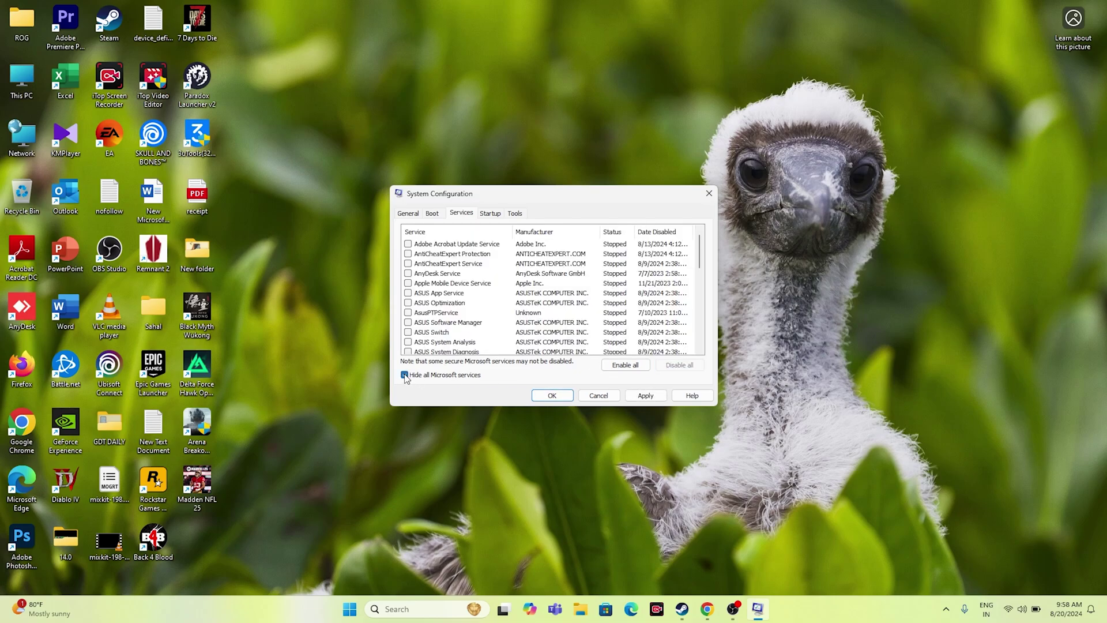
click(644, 396)
click(550, 395)
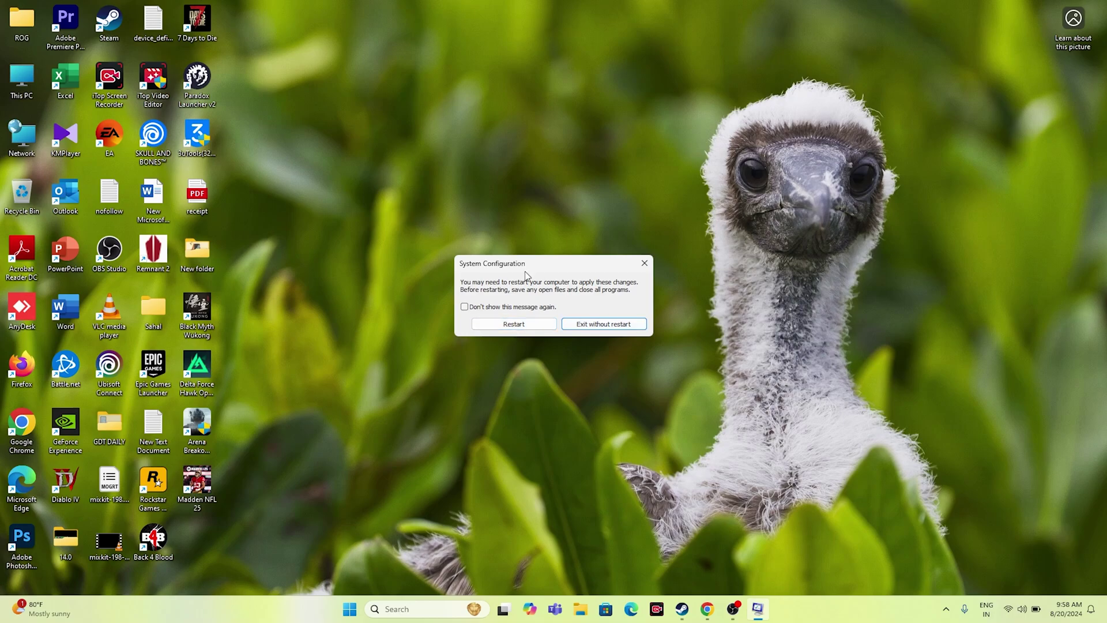
click(622, 324)
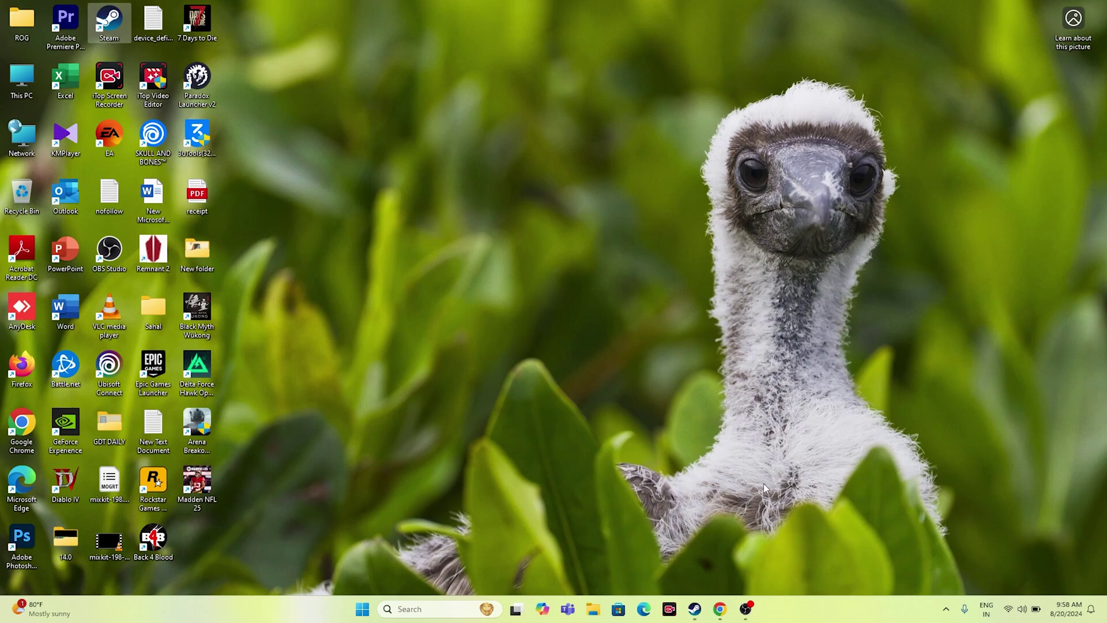
Turn off the Steam Overlay while in-game in the properties of Black Myth: Wukong in Steam.
click(702, 617)
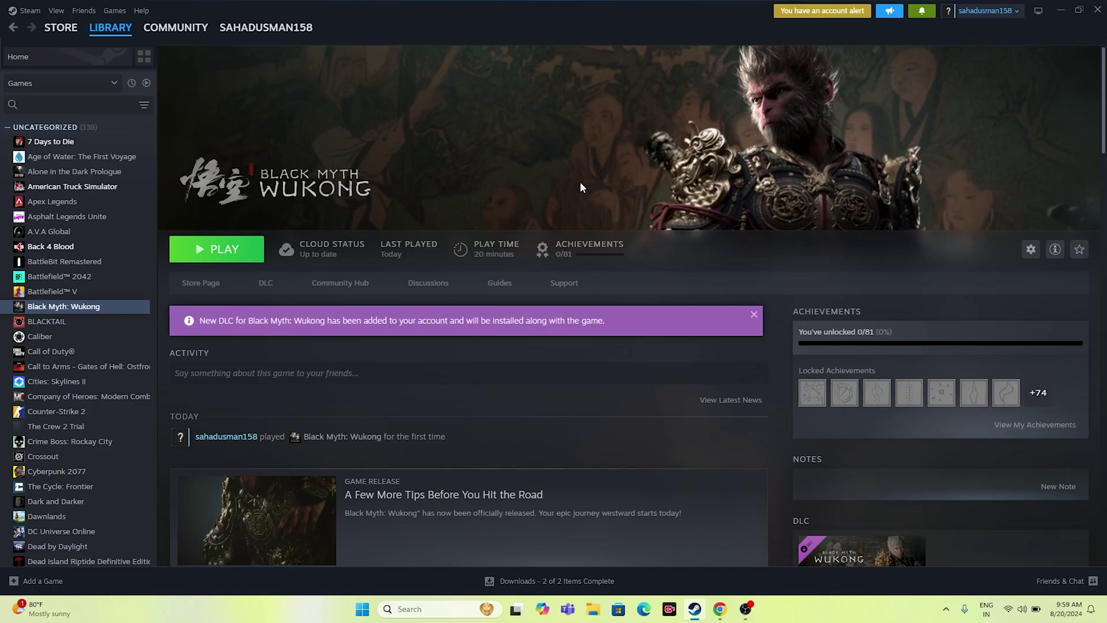
right_click(73, 307)
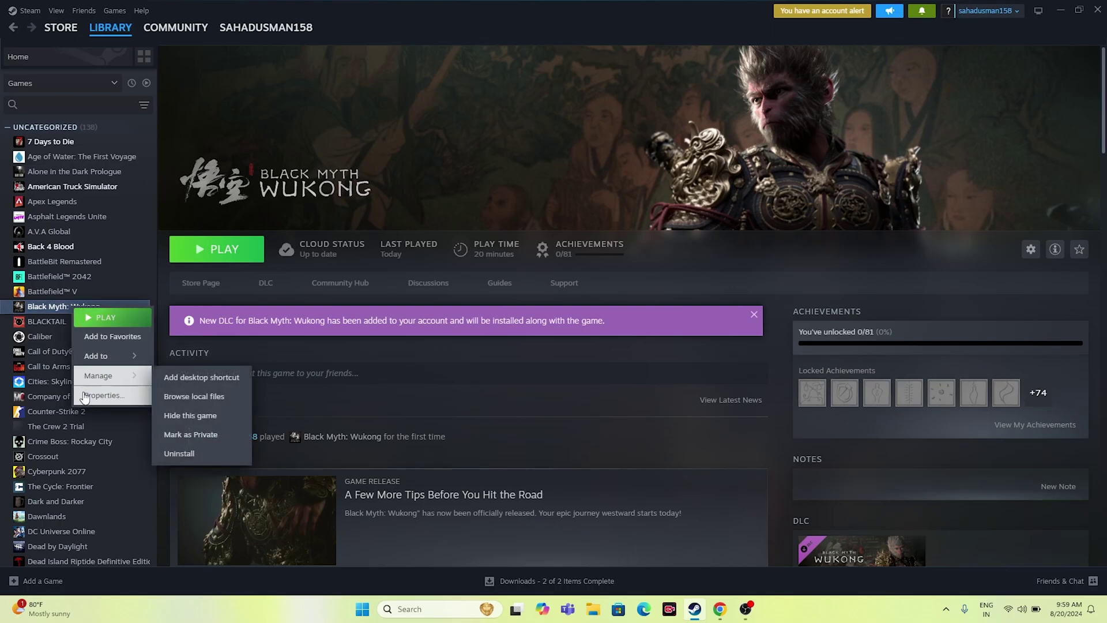
click(85, 396)
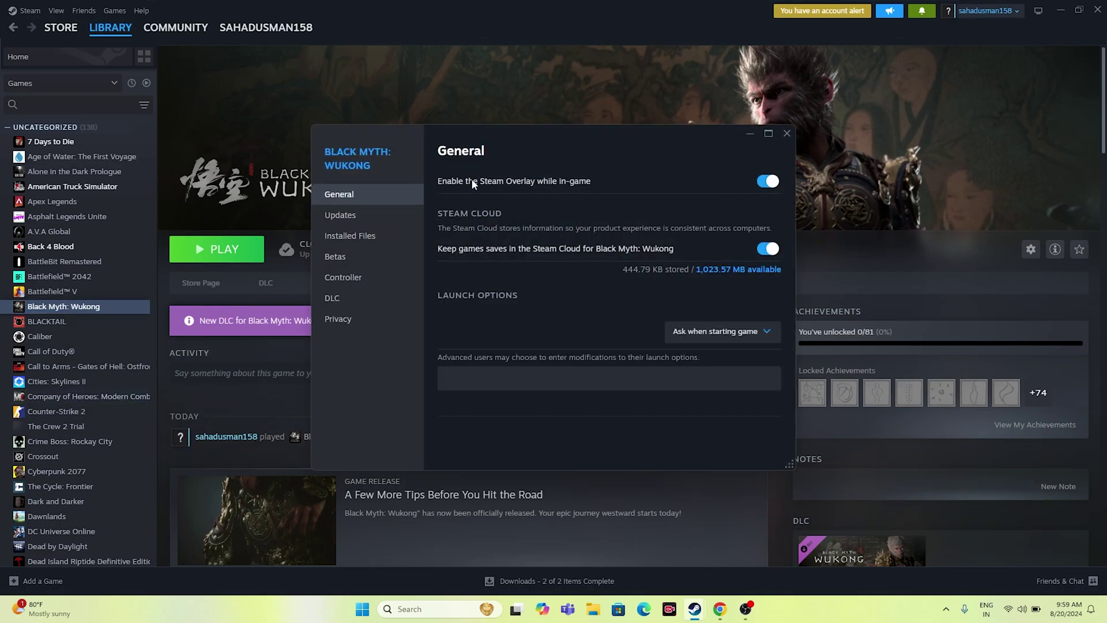
click(771, 182)
Enter a custom launch option for Black Myth: Wukong and close its properties window.
click(525, 379)
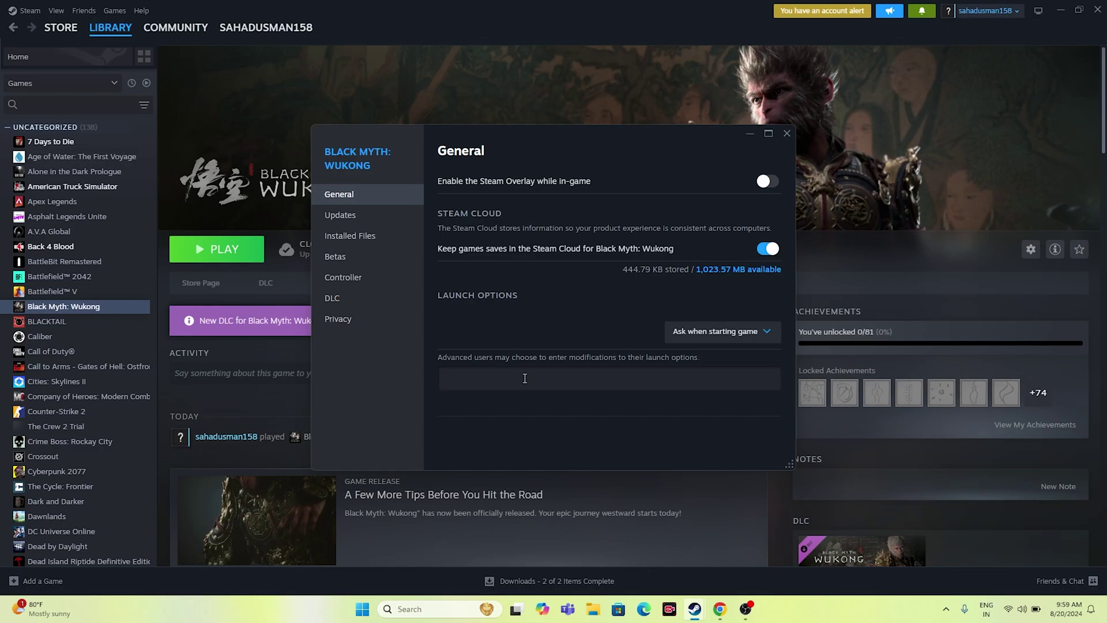
text(-d)
text(2)
key(BackSpace)
text(d)
key(BackSpace)
key(BackSpace)
text(3dl)
click(787, 134)
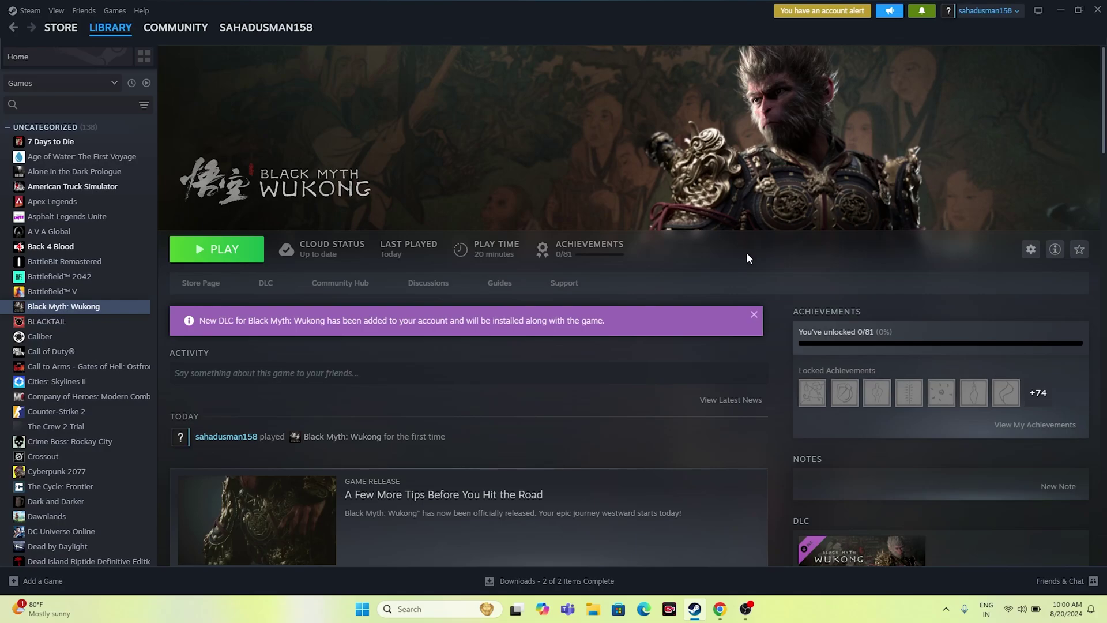
Dismiss the new DLC notice on the game's library page and minimize Steam.
click(753, 314)
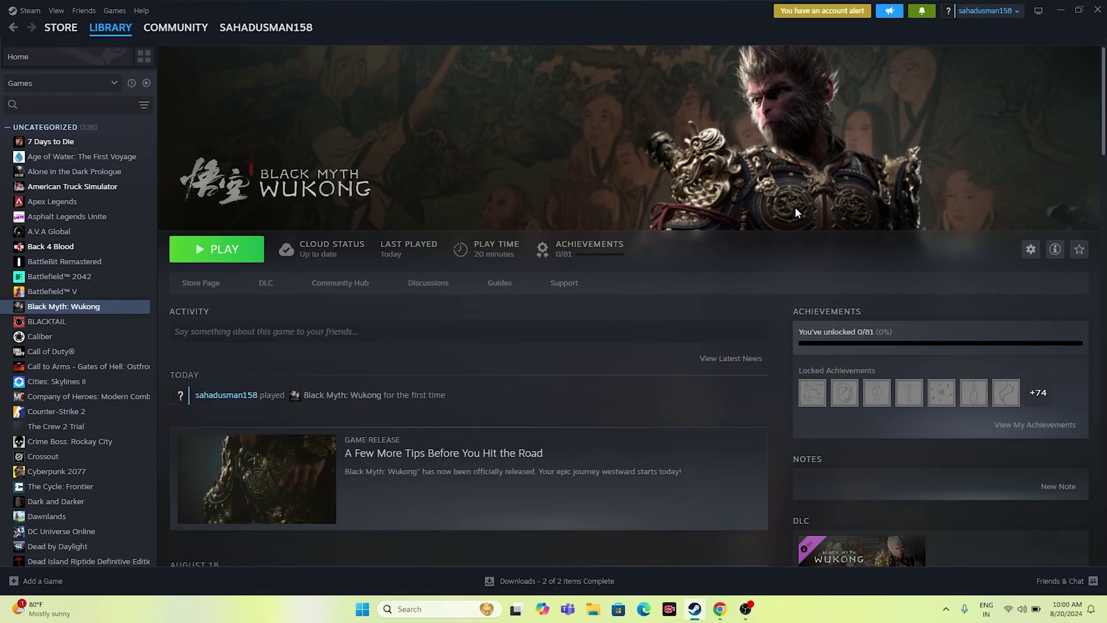
click(1060, 10)
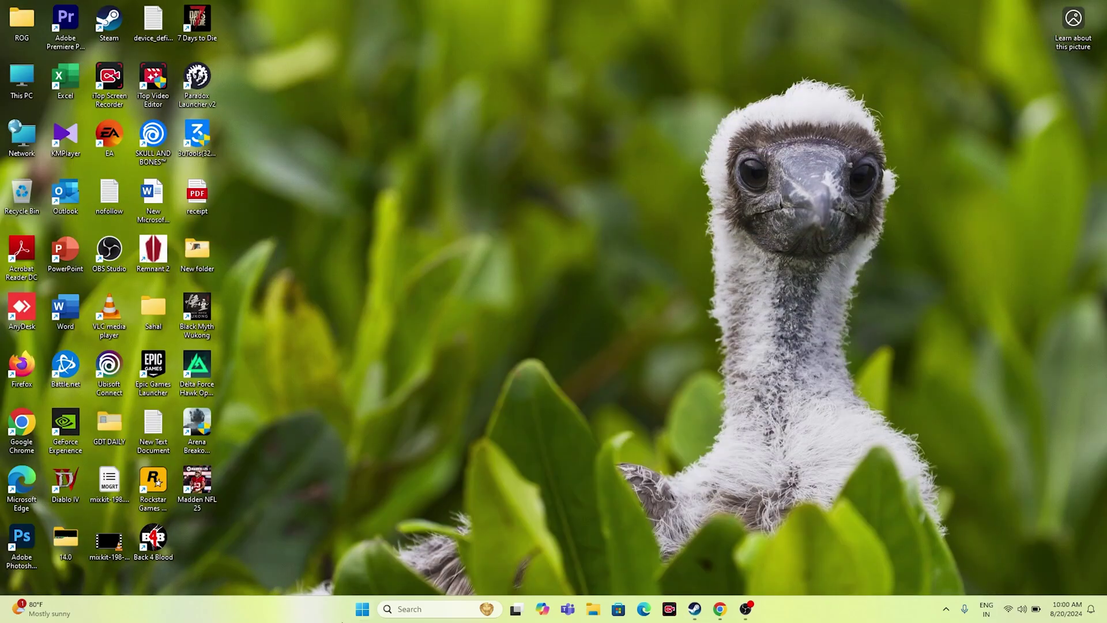
Open Task Manager and expand the EA Background Service process.
right_click(363, 610)
click(355, 466)
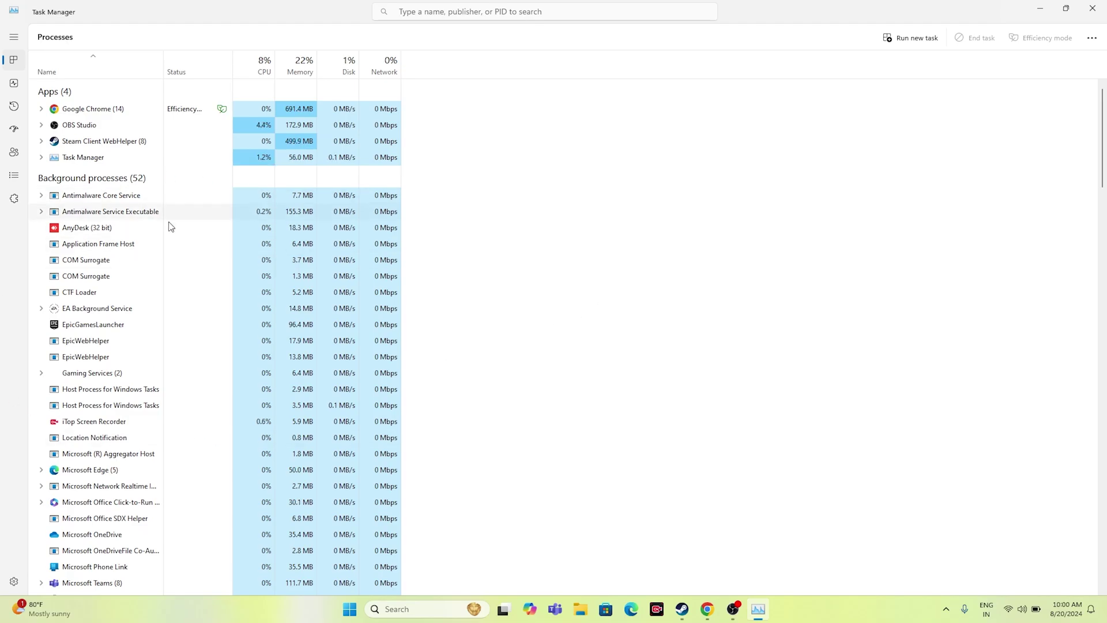
right_click(103, 312)
click(109, 316)
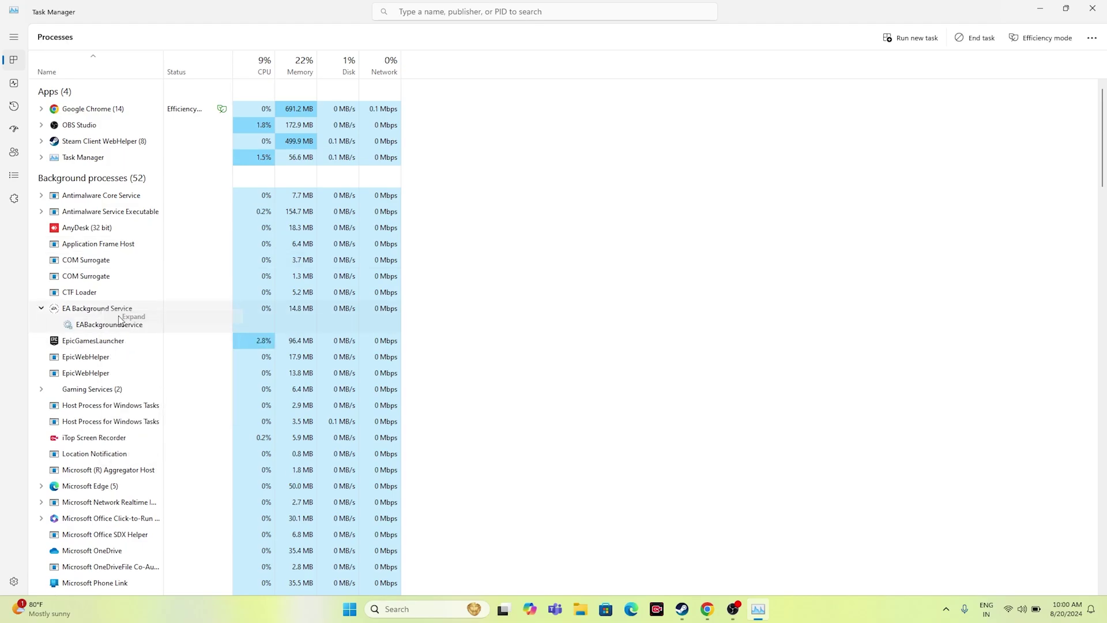
End the EpicGamesLauncher background process and close Task Manager.
right_click(103, 339)
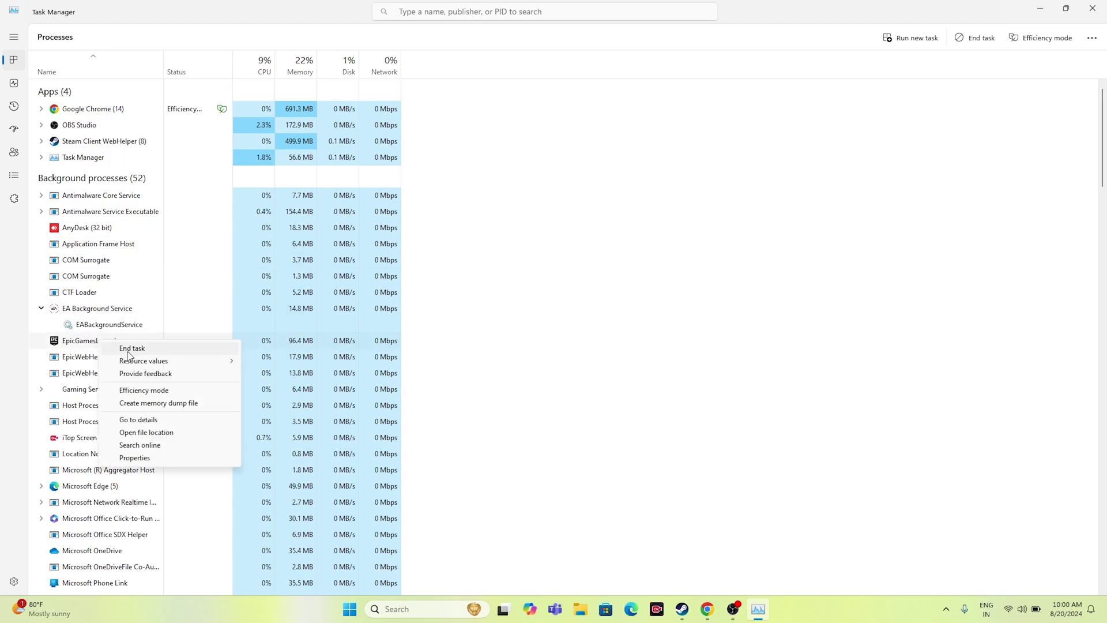
click(129, 350)
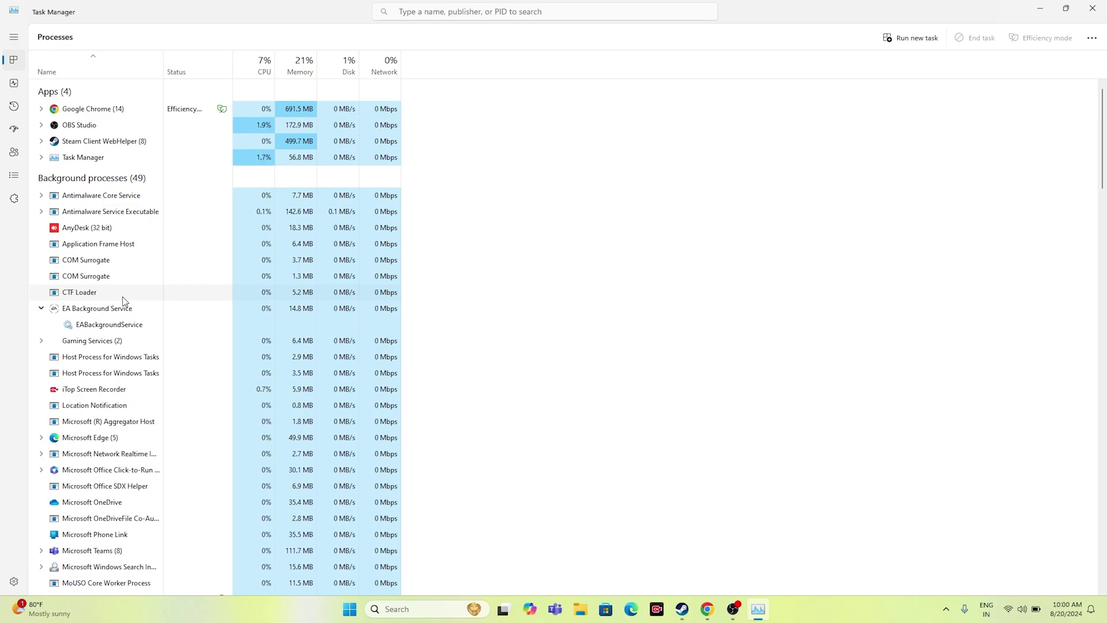
click(1096, 7)
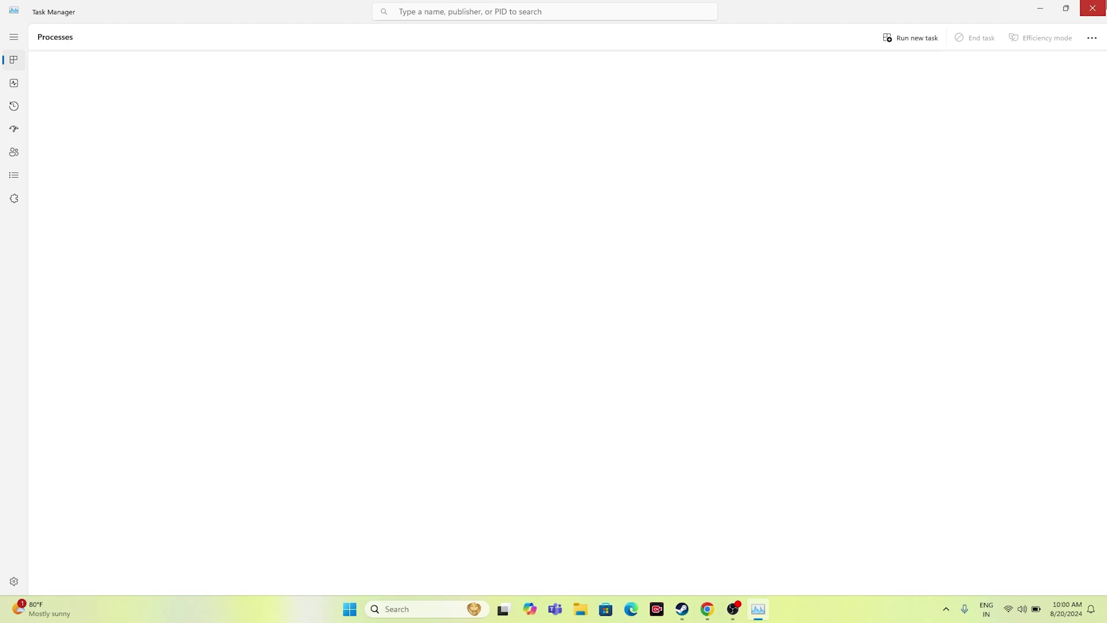
click(682, 609)
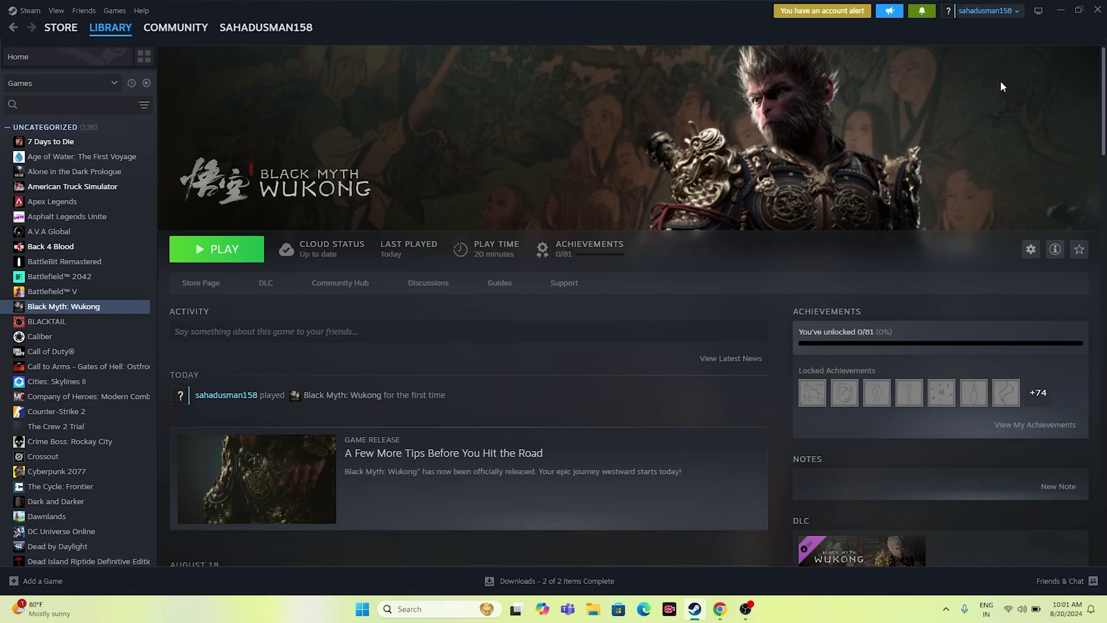
click(1079, 10)
click(990, 162)
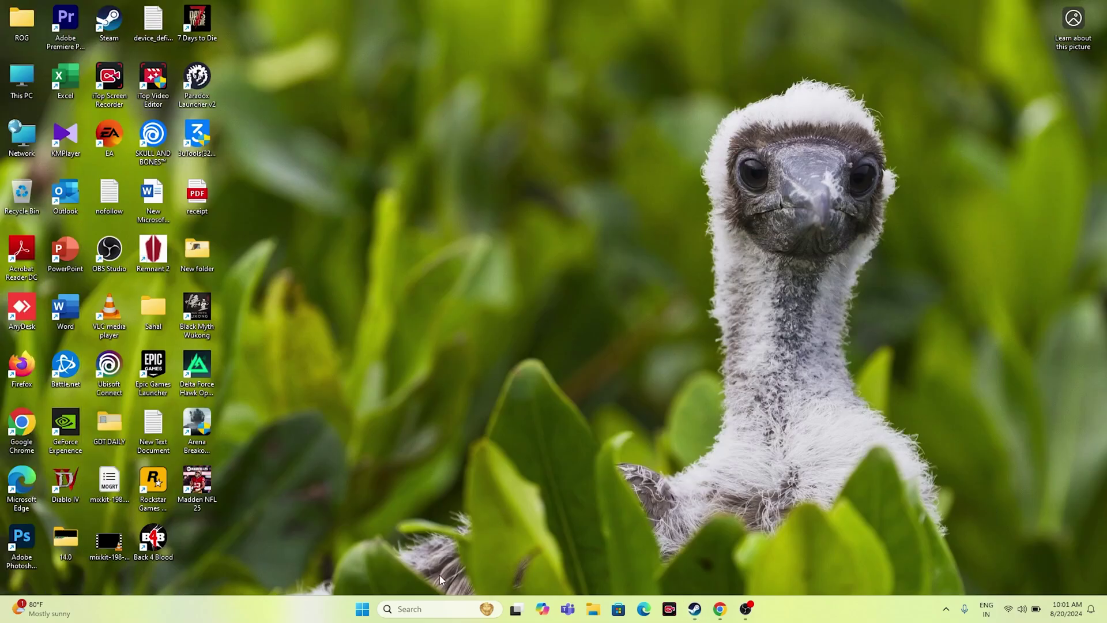
Open the Windows Graphics settings and look through the list of apps with custom graphics options.
click(425, 609)
text(GRA)
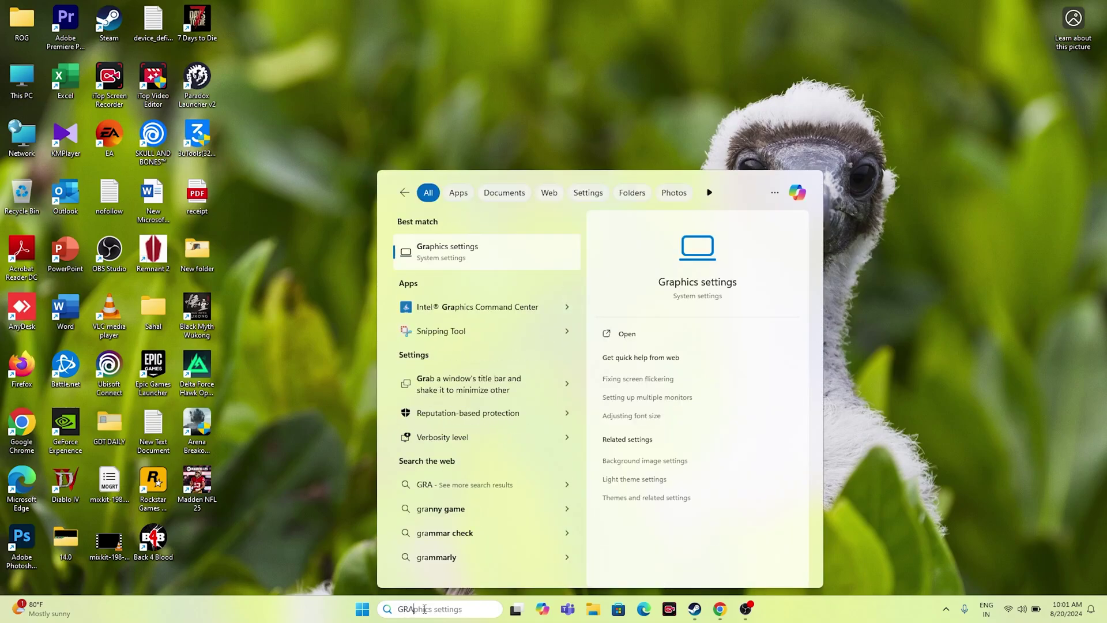
click(449, 252)
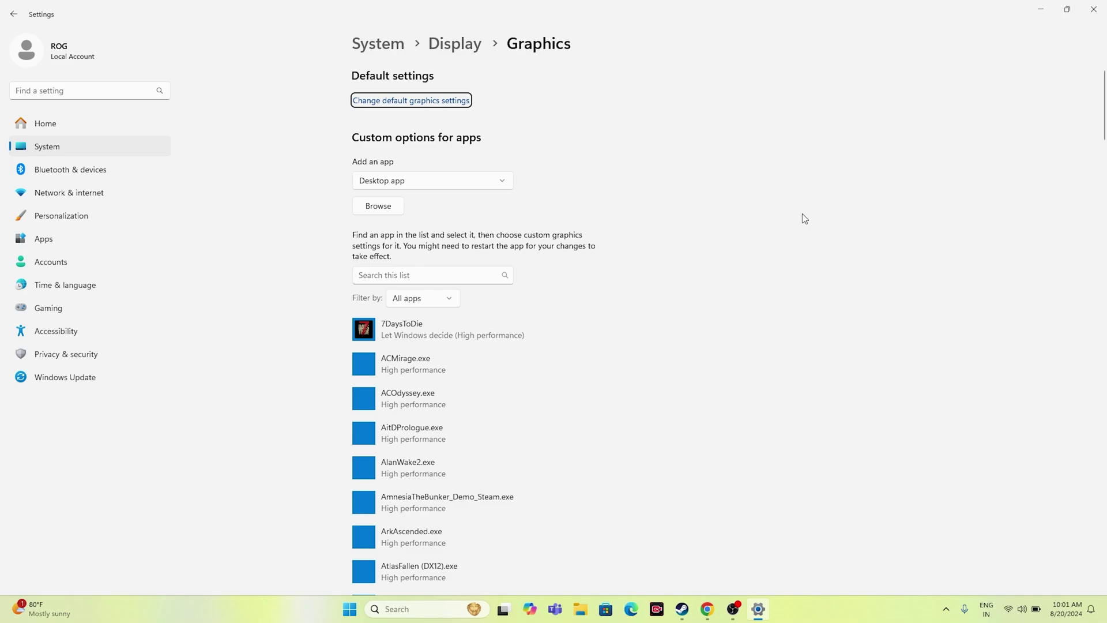
scroll(803, 219, down, 1)
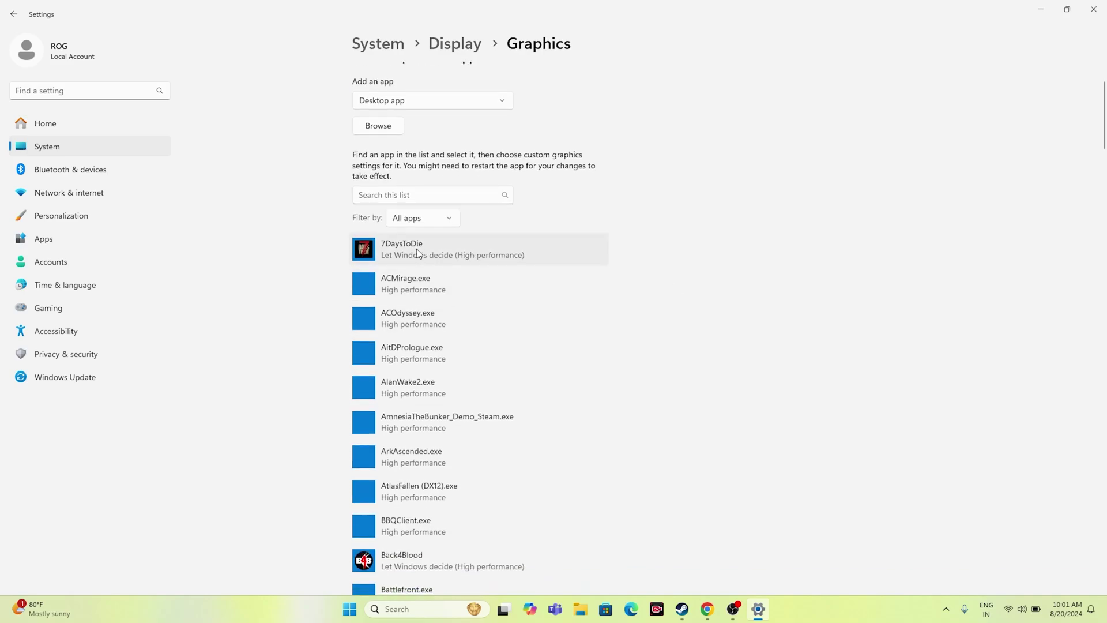
scroll(759, 294, down, 3)
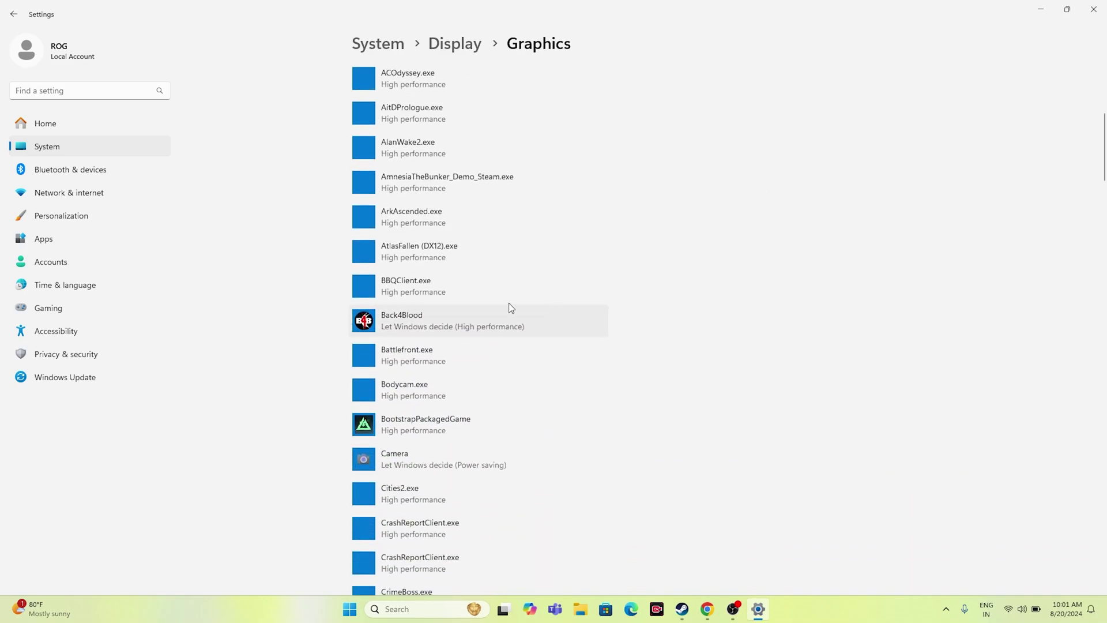
scroll(746, 341, down, 3)
scroll(744, 337, up, 7)
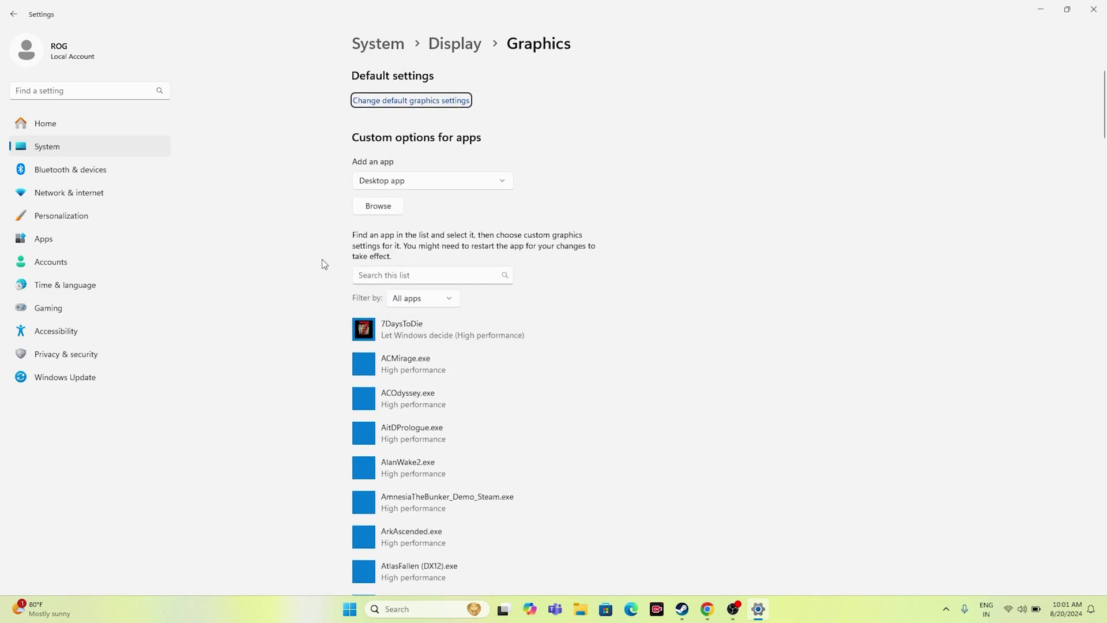
Browse for a desktop app to add and go to the Steam folder in Program Files (x86) on drive C:.
click(373, 207)
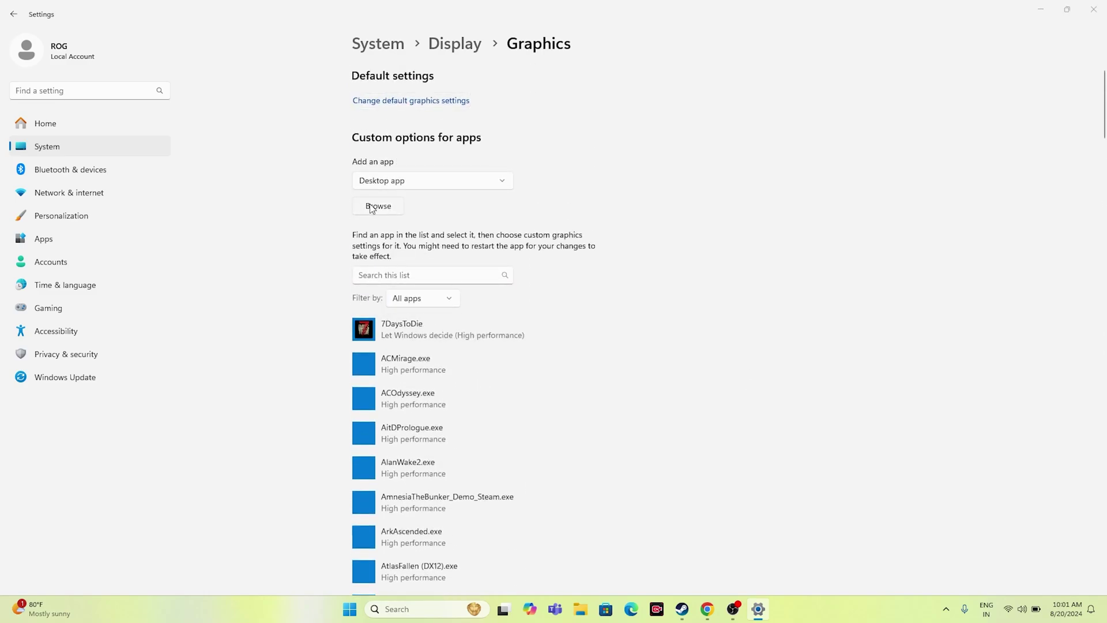
click(50, 208)
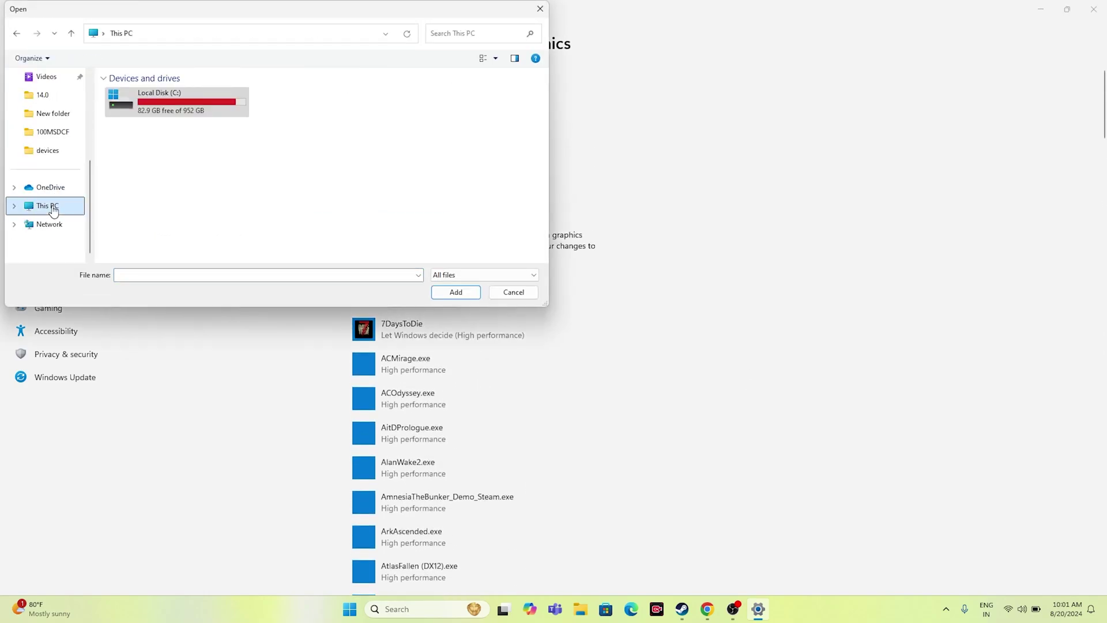
double_click(203, 113)
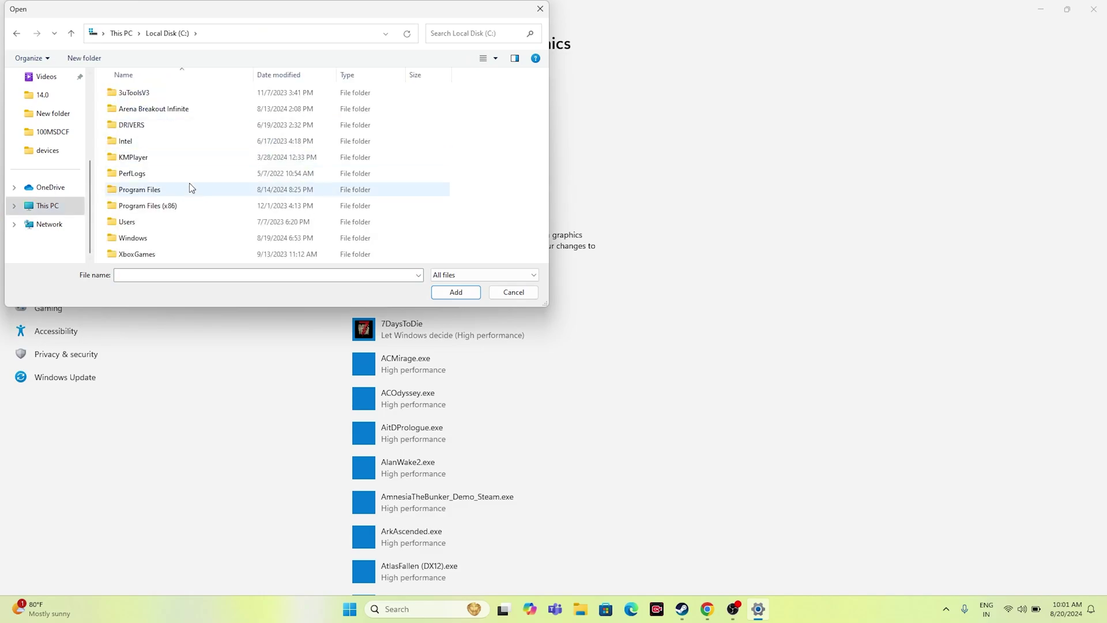
double_click(186, 203)
scroll(185, 173, down, 5)
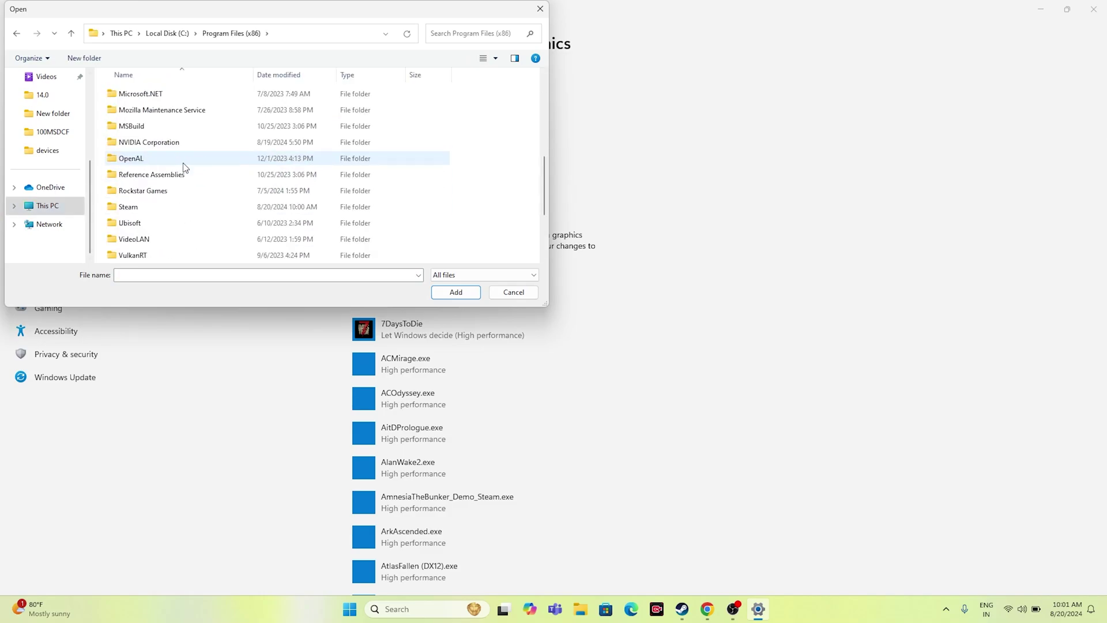
double_click(153, 210)
Add the b1 application from steamapps\common\BlackMythWukong to the custom graphics app list.
scroll(179, 166, down, 4)
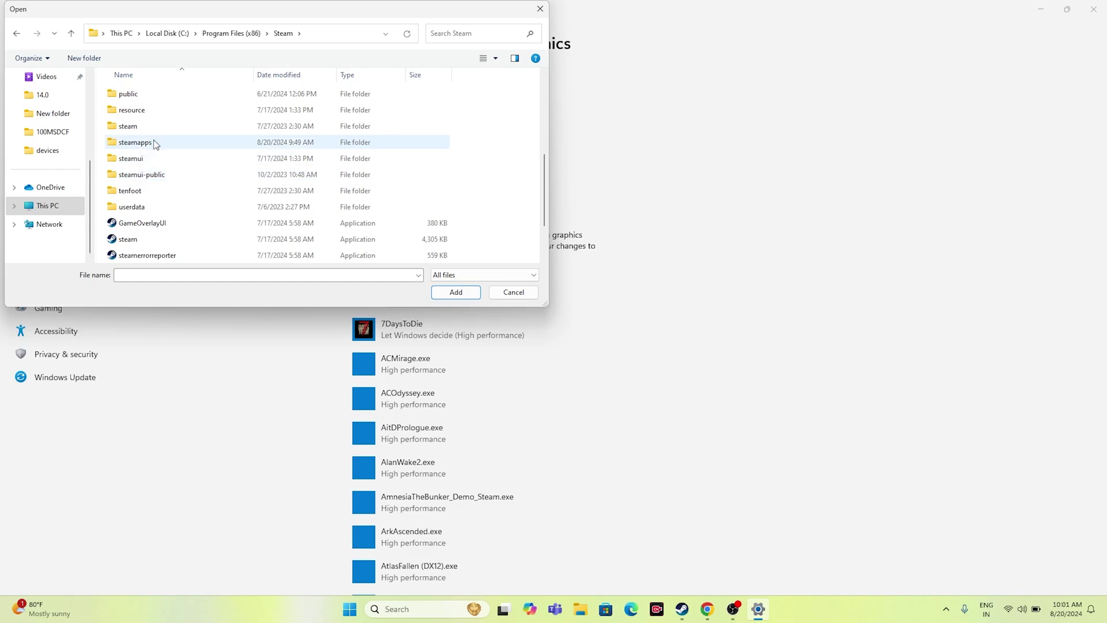
double_click(153, 143)
double_click(153, 95)
scroll(185, 164, down, 4)
double_click(168, 109)
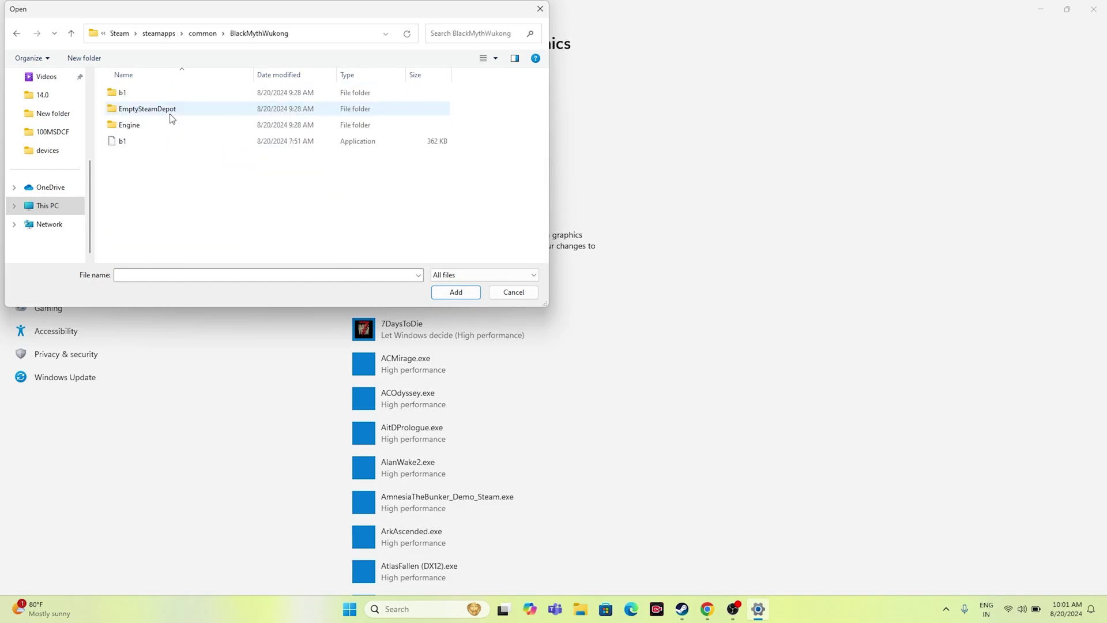
click(162, 141)
click(455, 291)
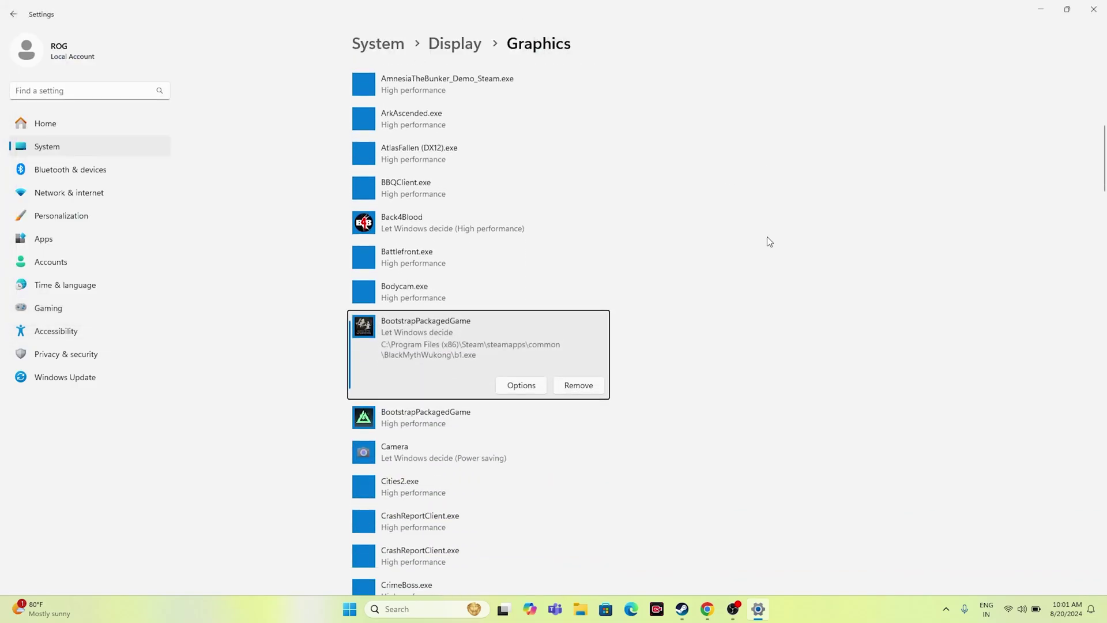
Set the graphics preference of the Black Myth: Wukong entry to High performance, save it and close Settings.
click(517, 385)
click(456, 296)
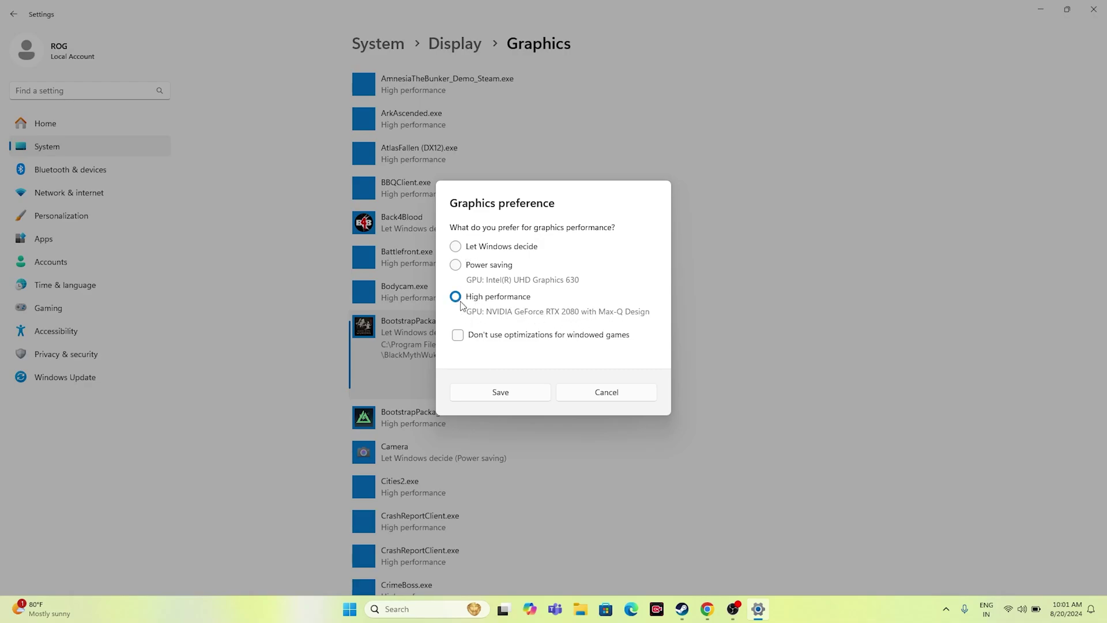
click(501, 394)
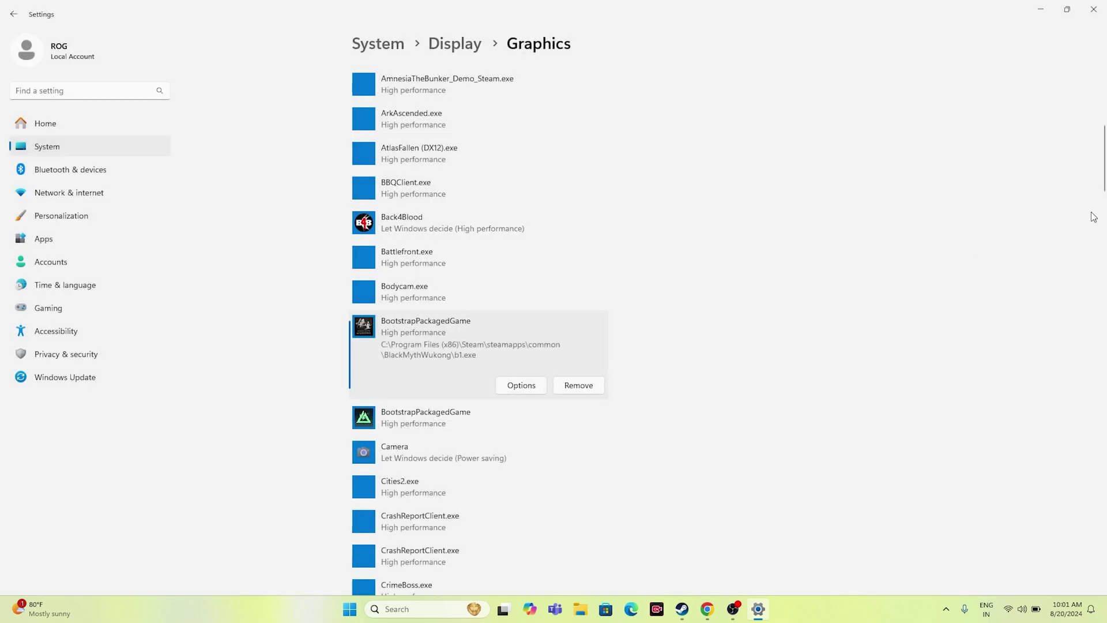
click(1093, 10)
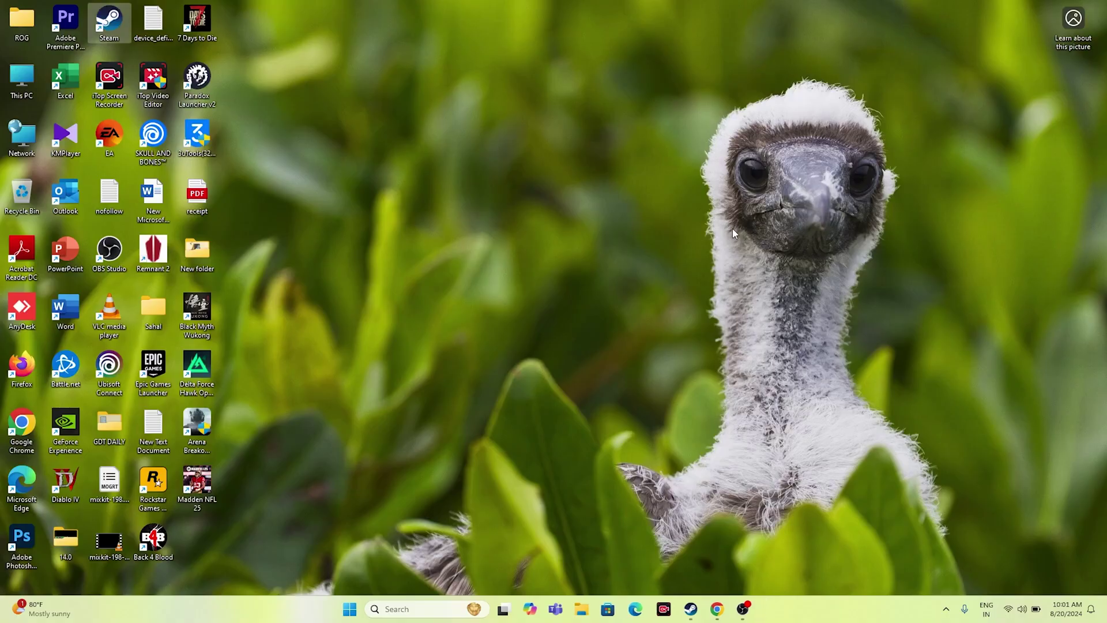
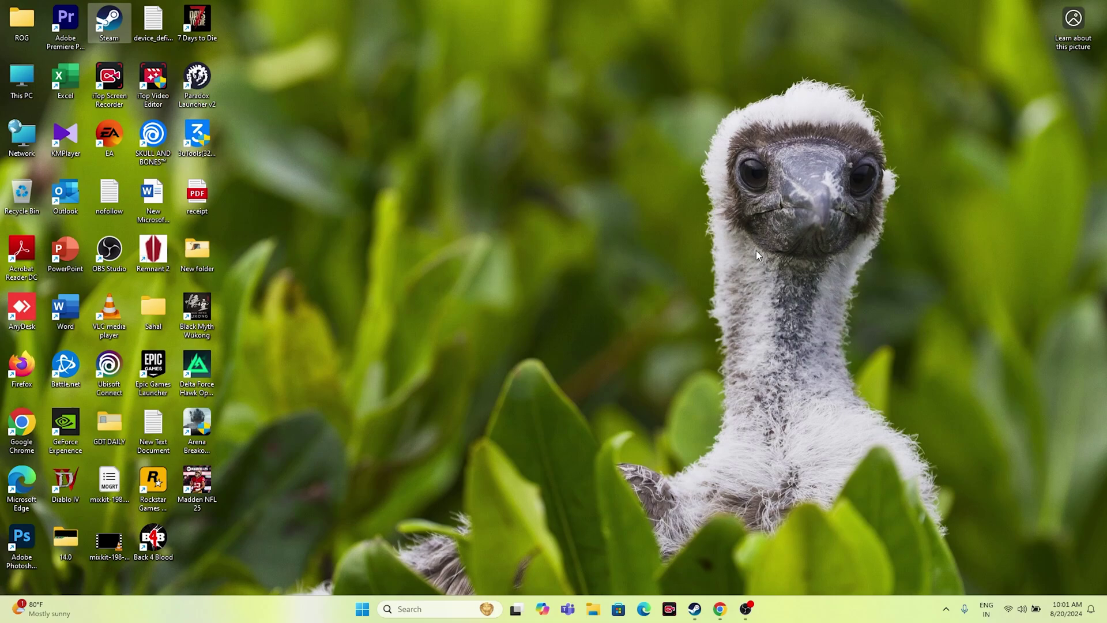
double_click(109, 22)
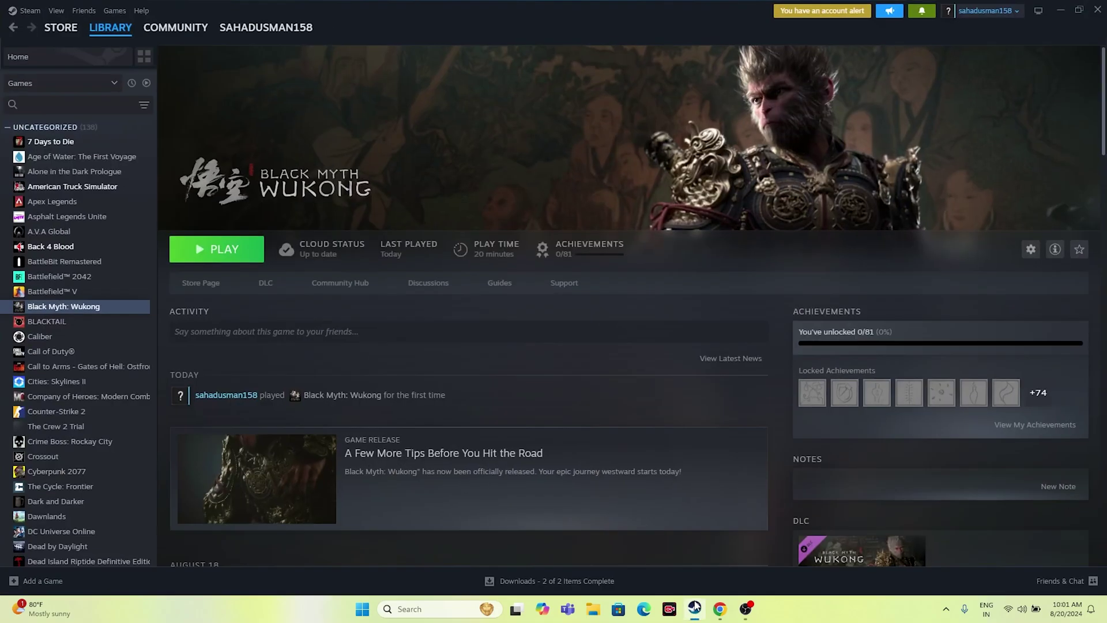
key(super+d)
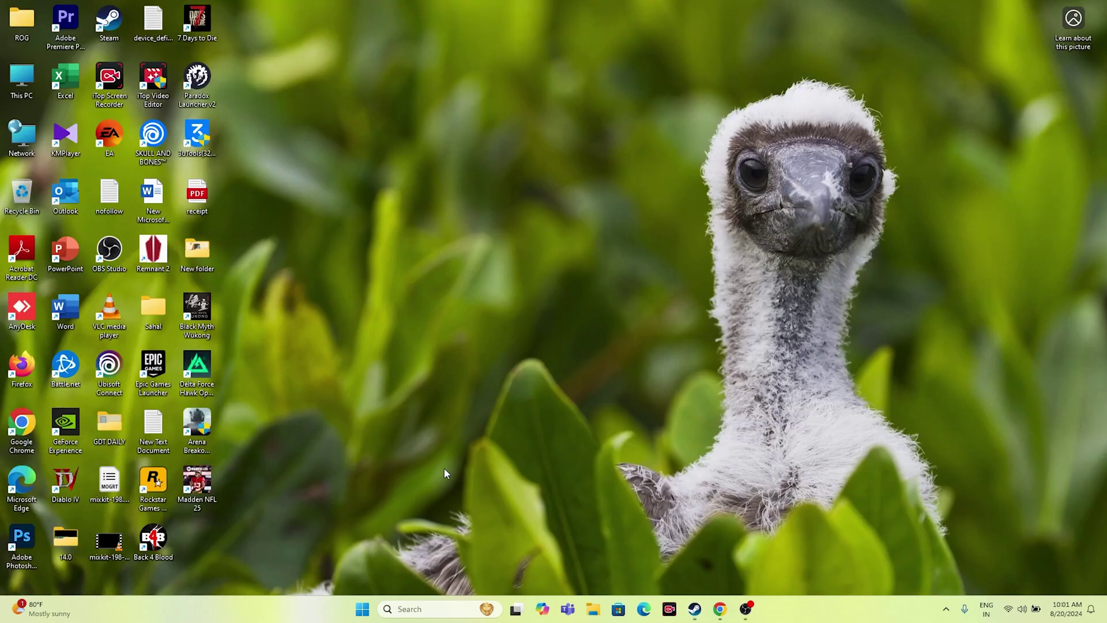
Open the advanced system settings and bring up the Virtual Memory dialog from the advanced performance options.
click(416, 608)
text(view advanced system setti)
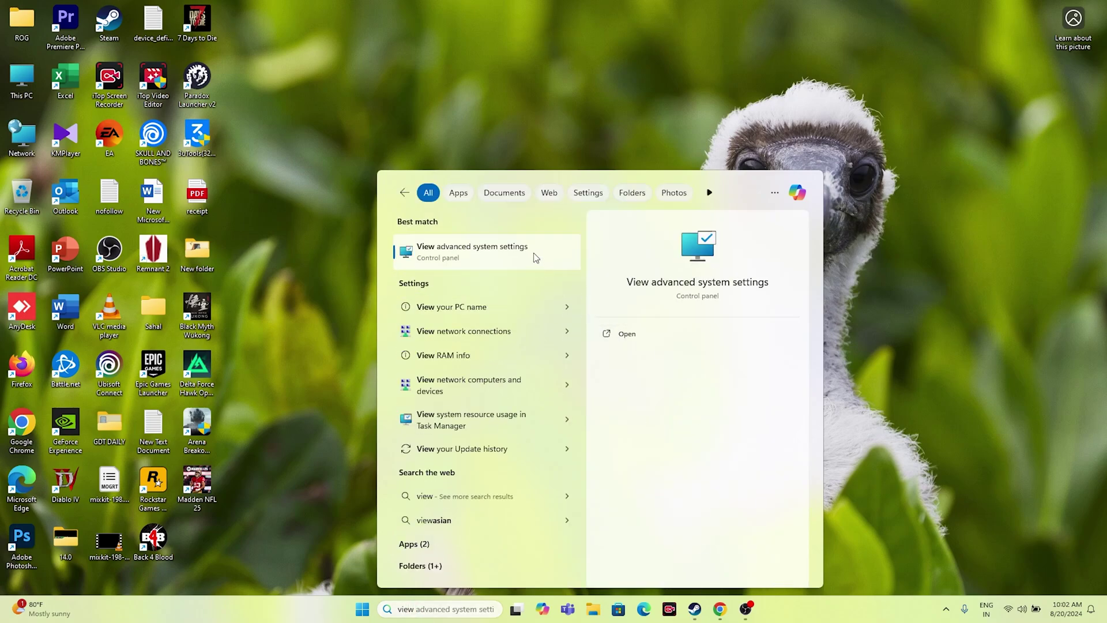
click(534, 254)
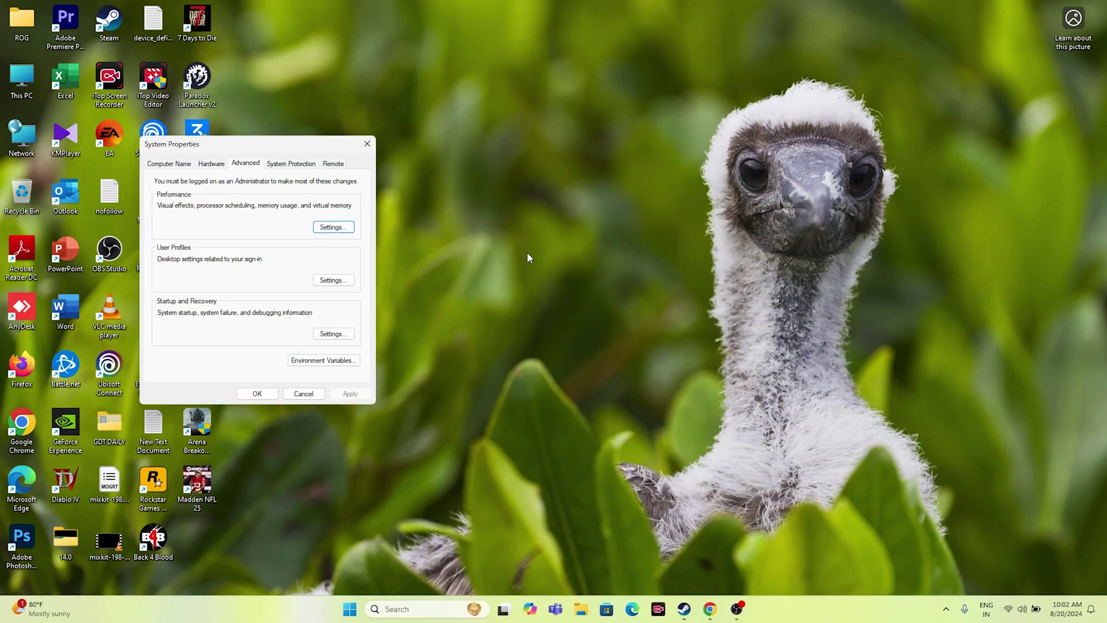
click(324, 227)
click(223, 207)
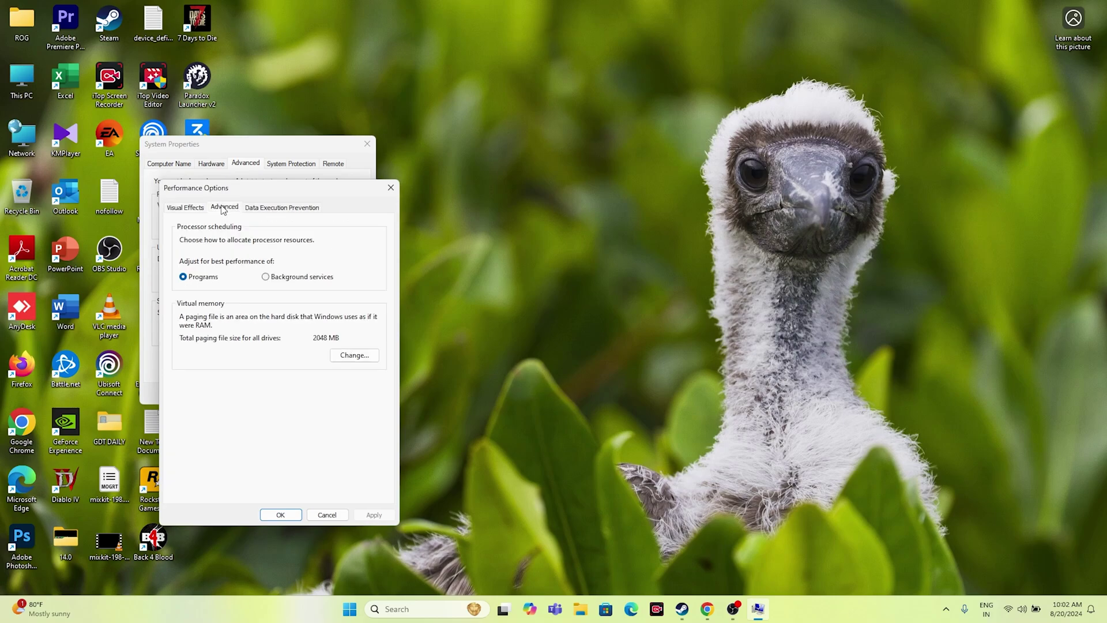
click(356, 359)
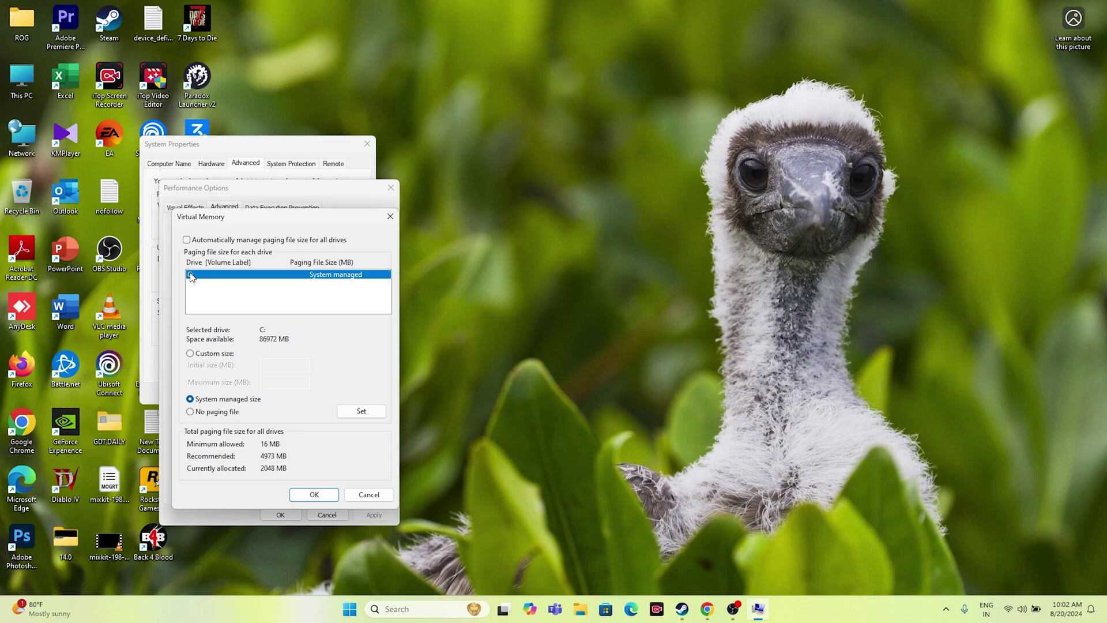
Turn off automatic paging file management and choose a custom paging file size for drive C:.
click(188, 240)
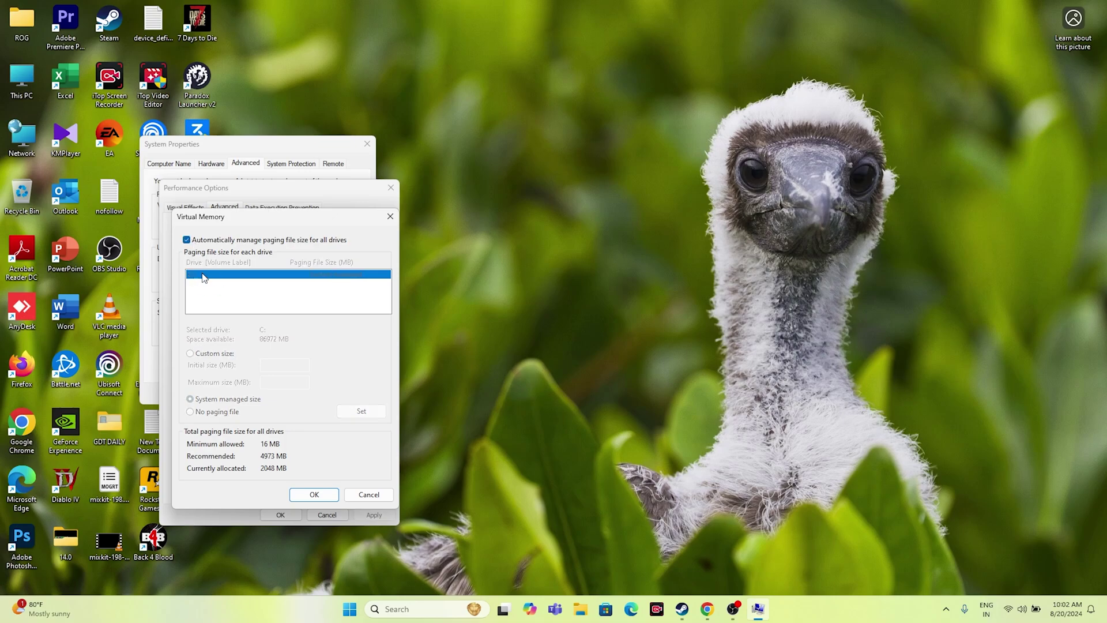
click(187, 240)
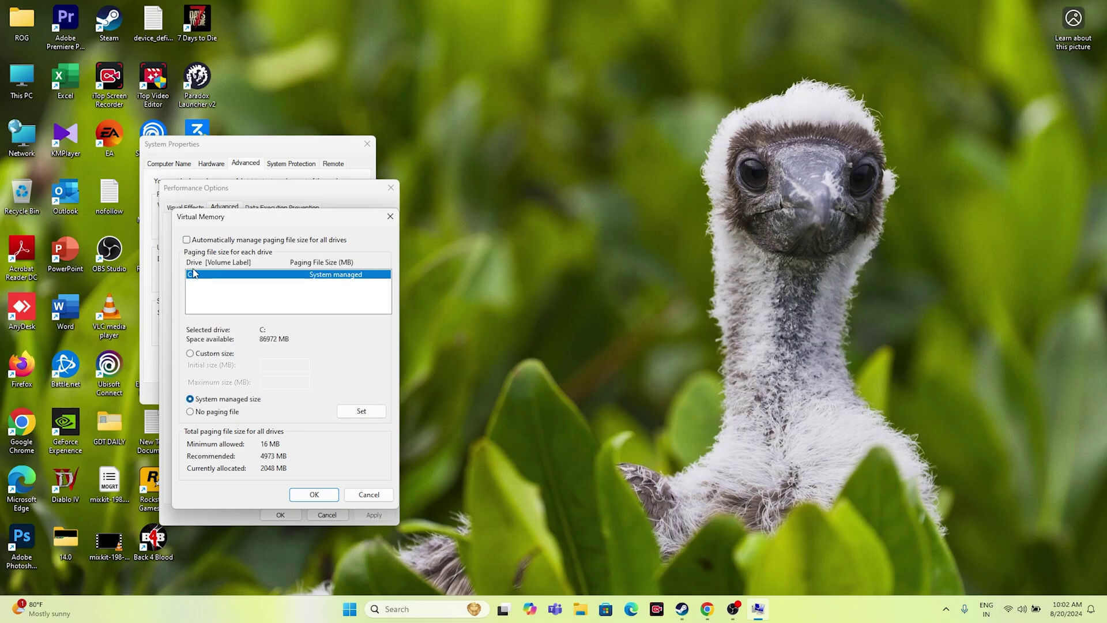
click(191, 353)
click(267, 361)
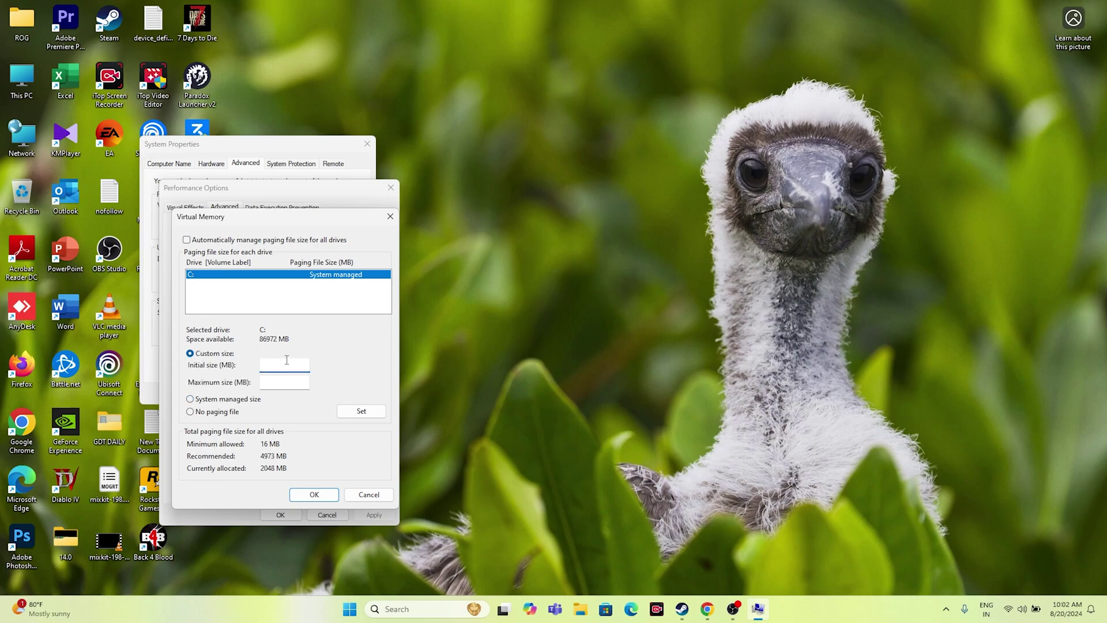
Check the installed RAM in the device specifications on the system's About page in Settings.
click(427, 608)
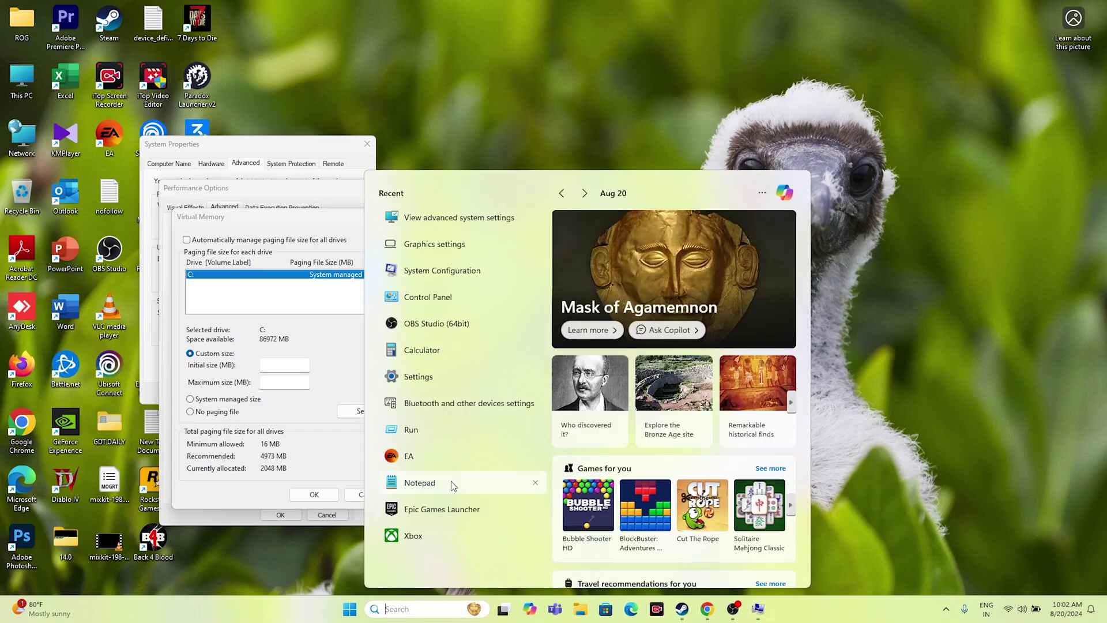
click(434, 380)
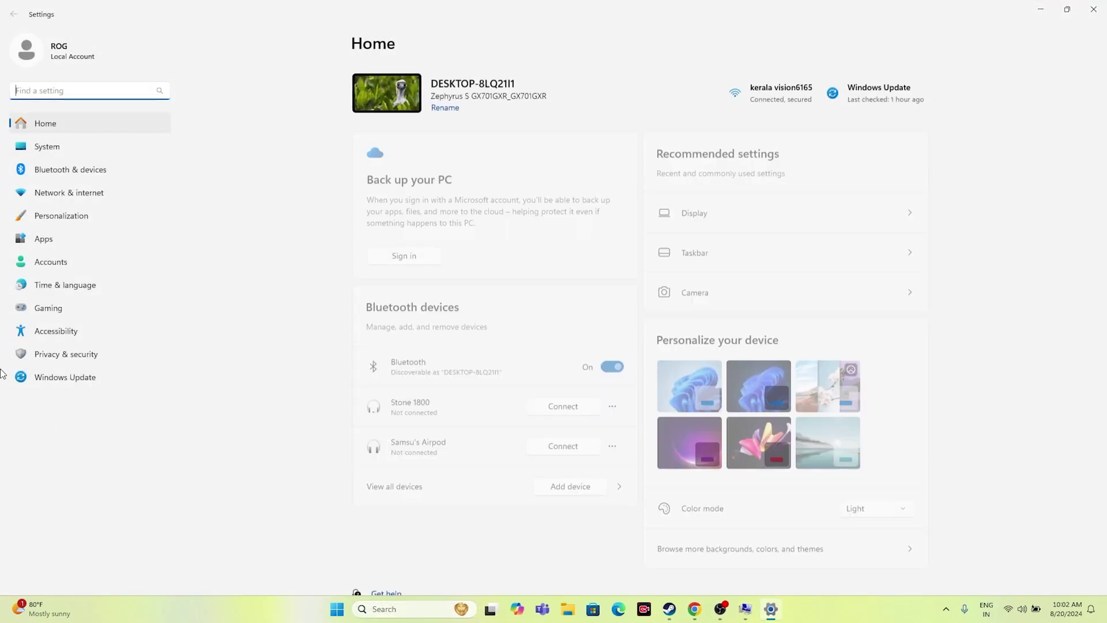
click(51, 148)
scroll(498, 222, down, 5)
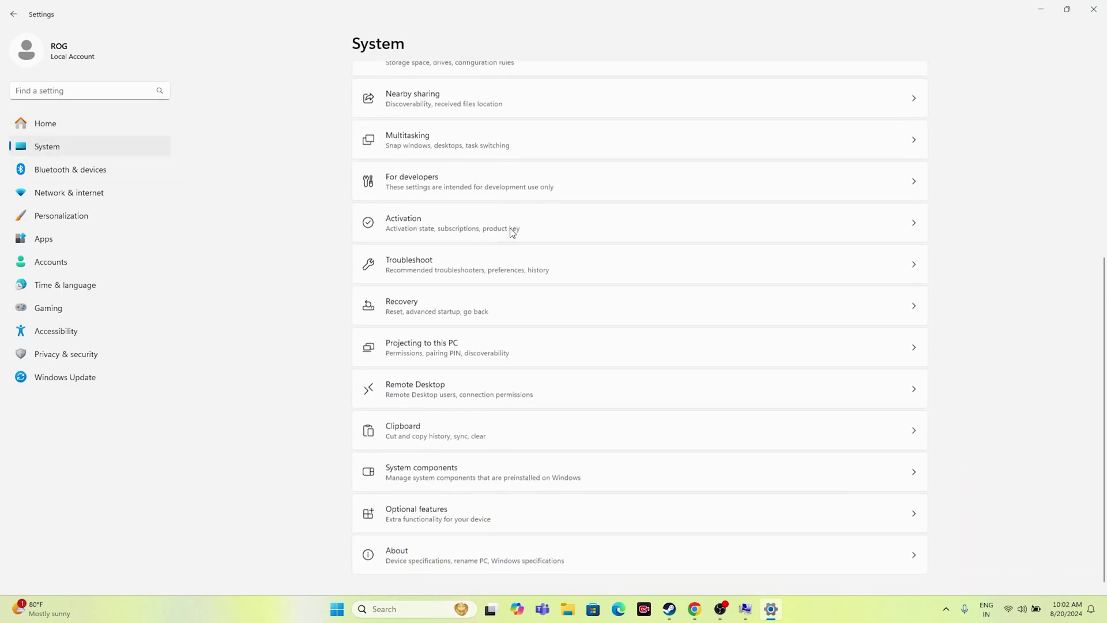
click(391, 563)
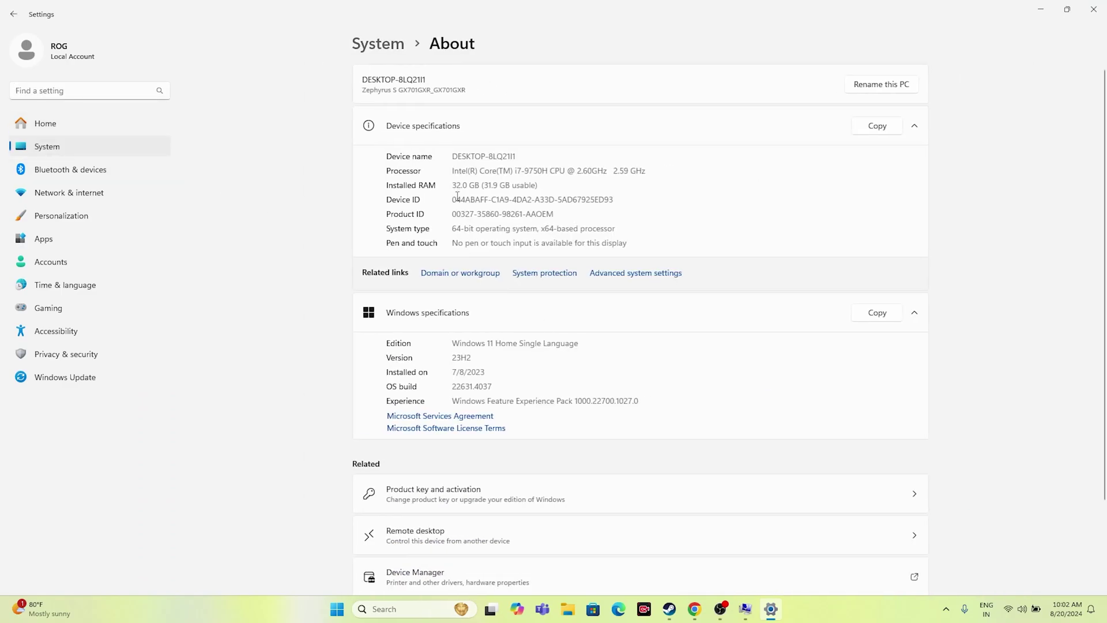
drag(454, 184, 537, 185)
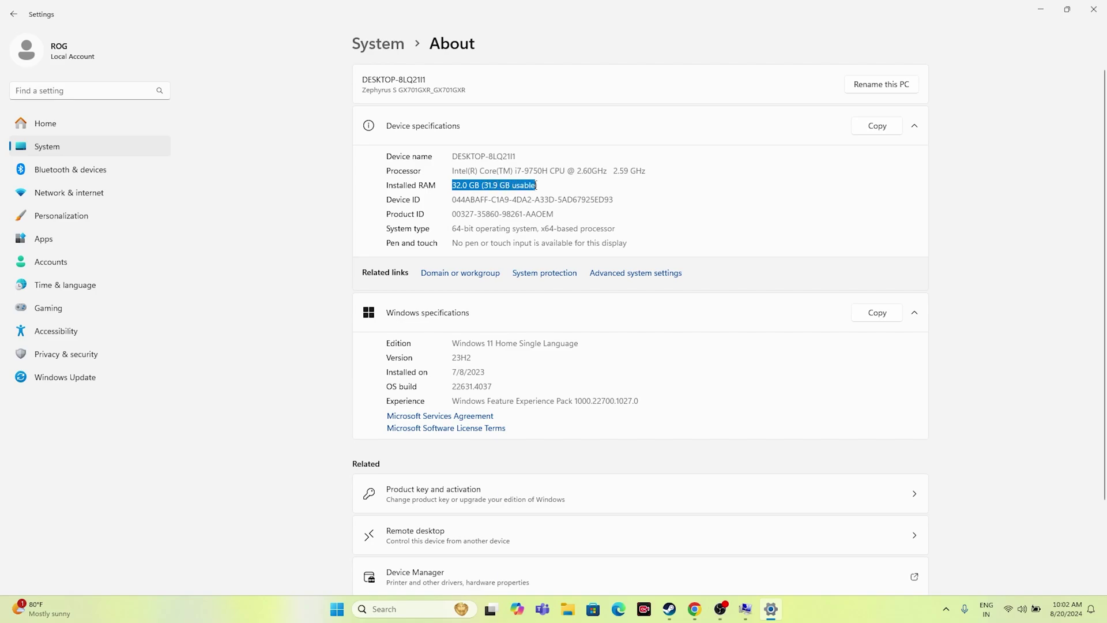
Check the system type in the device specifications, close Settings and open Calculator alongside the Virtual Memory dialog.
drag(453, 230, 613, 229)
click(619, 229)
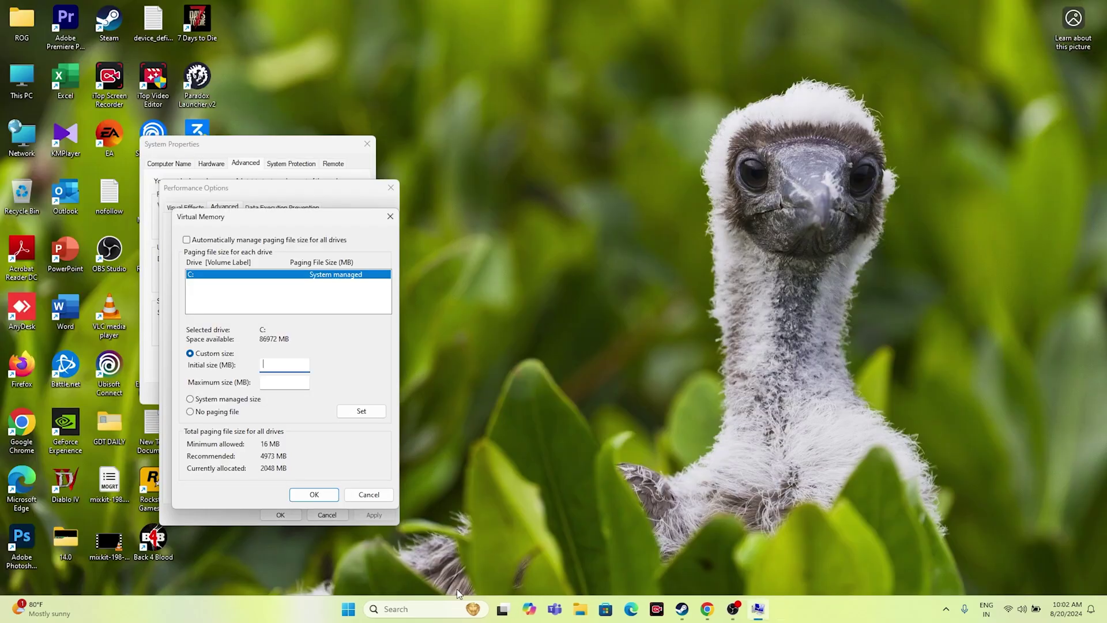
click(398, 609)
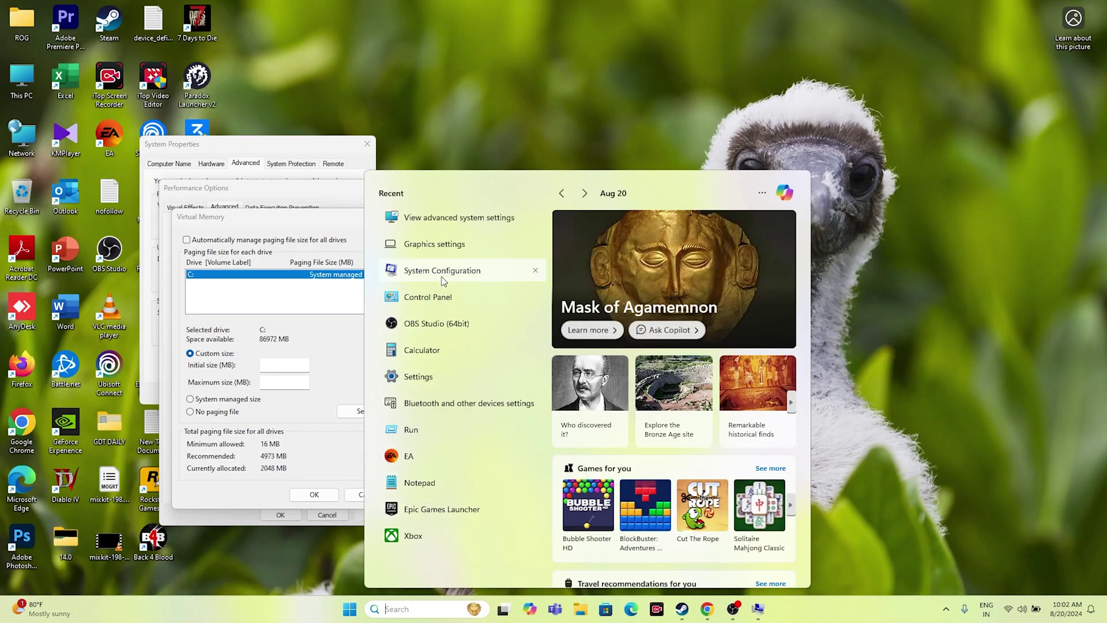
click(433, 348)
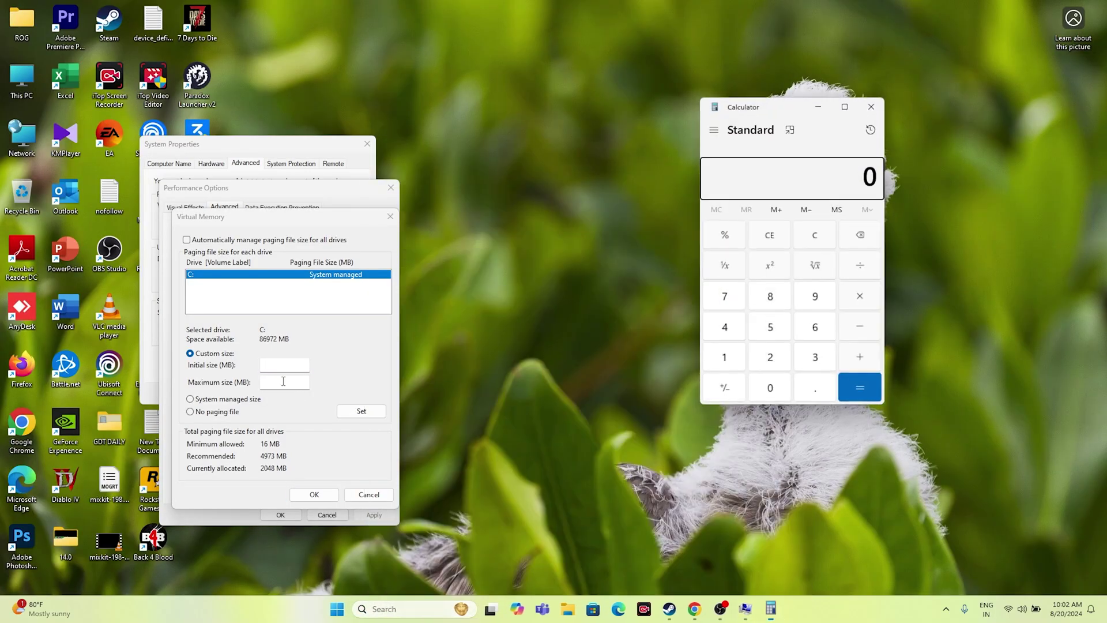
click(267, 365)
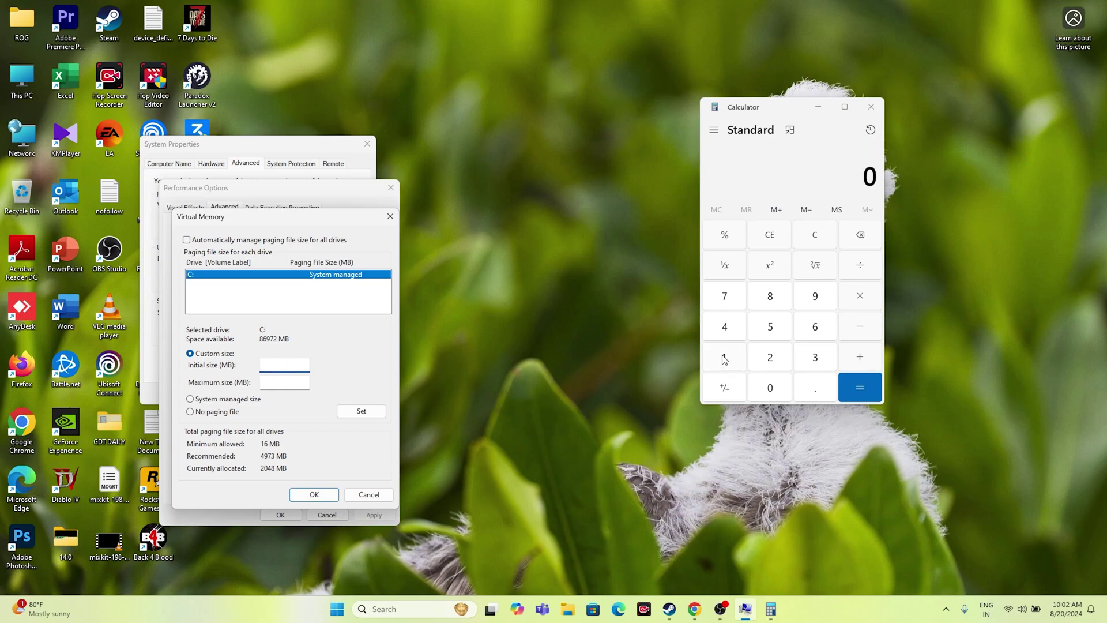
Calculate 32 × 1024 in Calculator to convert the installed RAM to megabytes.
click(815, 362)
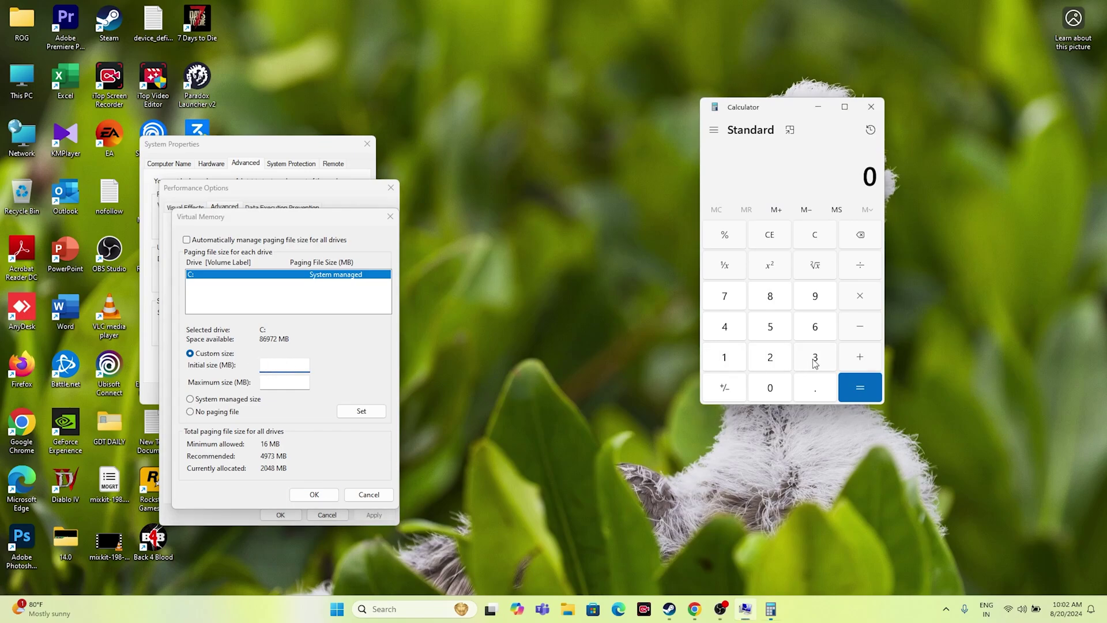
text(2)
click(864, 303)
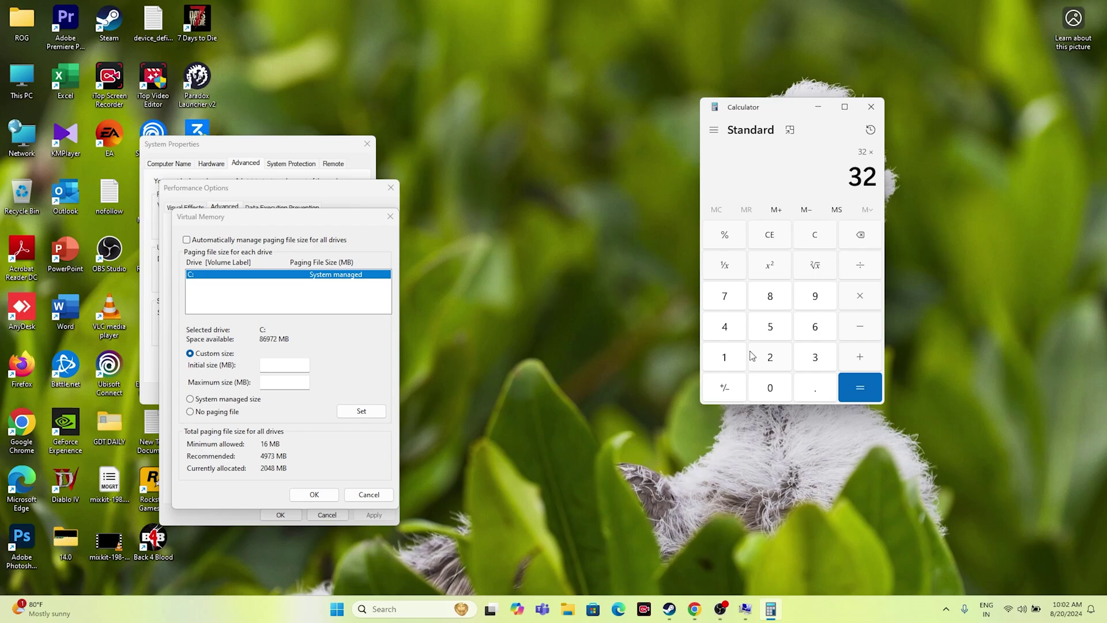
click(725, 361)
click(761, 393)
click(769, 363)
click(736, 335)
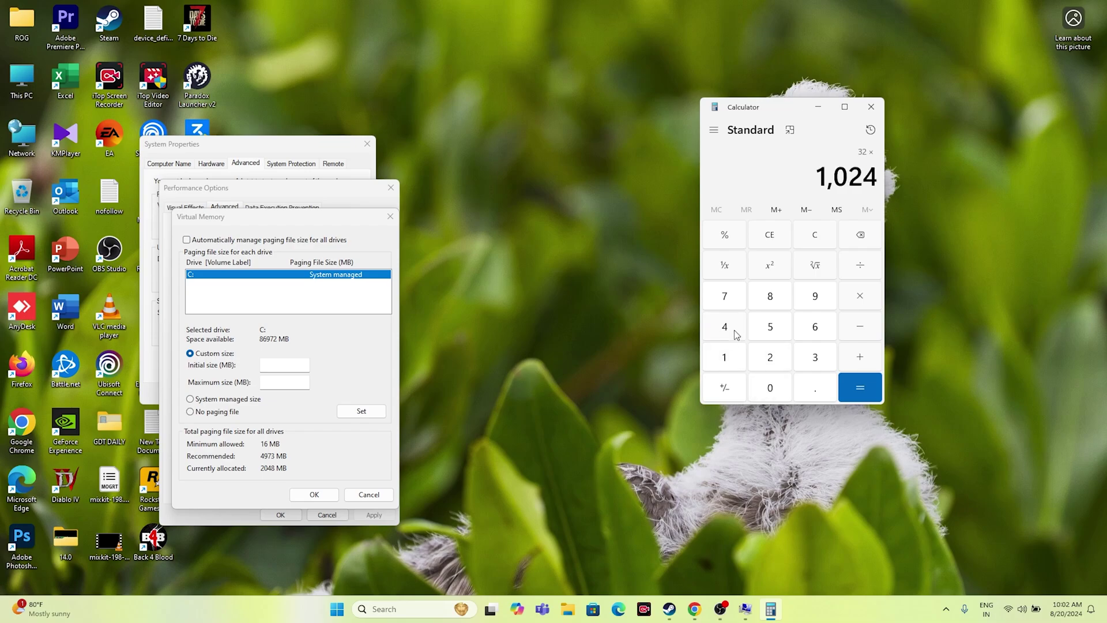
click(857, 387)
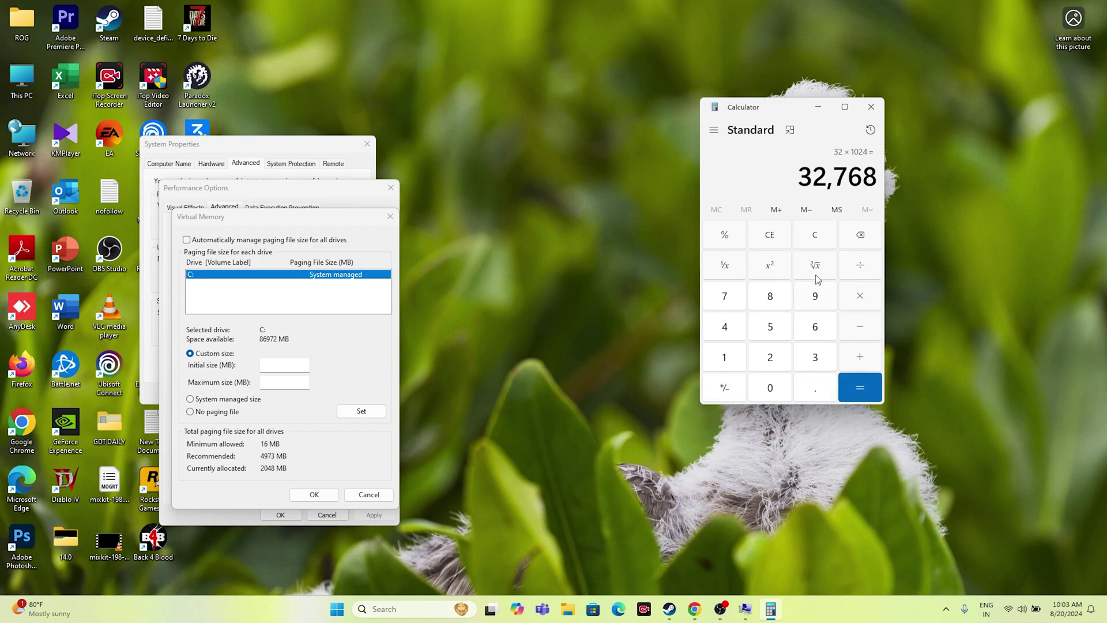
Multiply the RAM in megabytes by 1.5 to work out the initial paging file size.
click(859, 301)
click(731, 360)
click(813, 392)
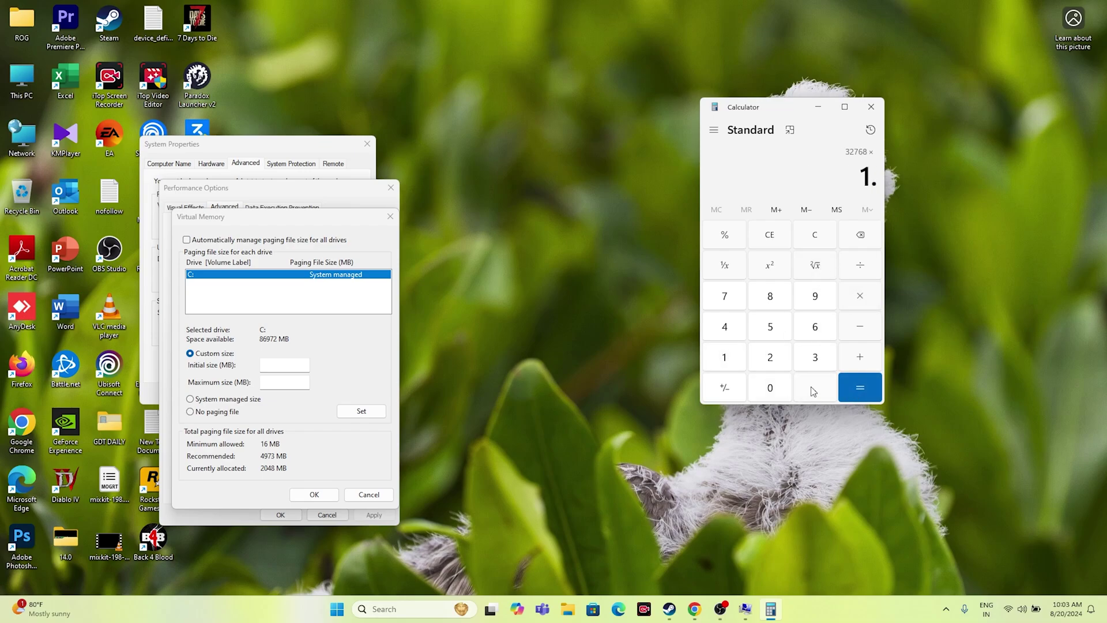
click(785, 336)
click(859, 388)
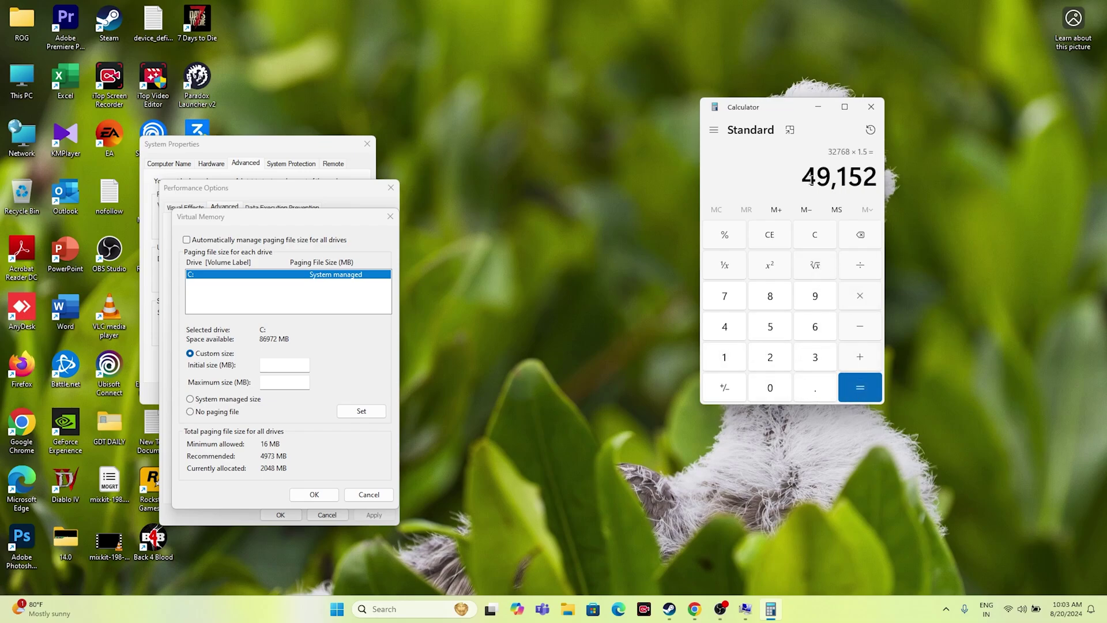
Copy the calculated result and set the initial paging file size for drive C: to 49,152 MB.
right_click(863, 186)
click(887, 197)
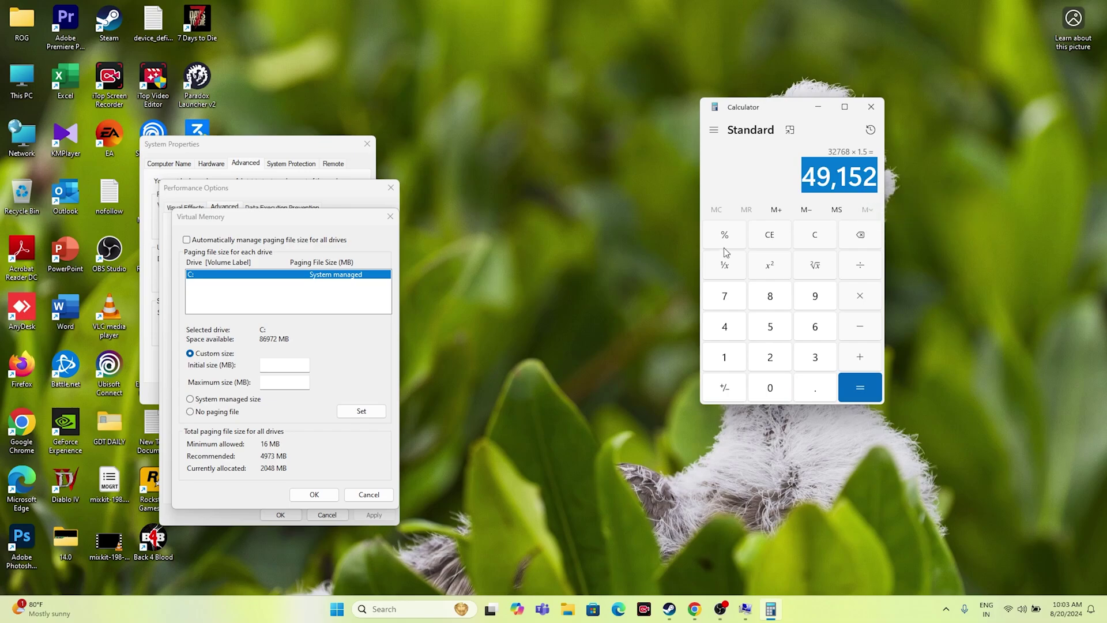
click(271, 362)
right_click(269, 360)
click(300, 407)
click(285, 381)
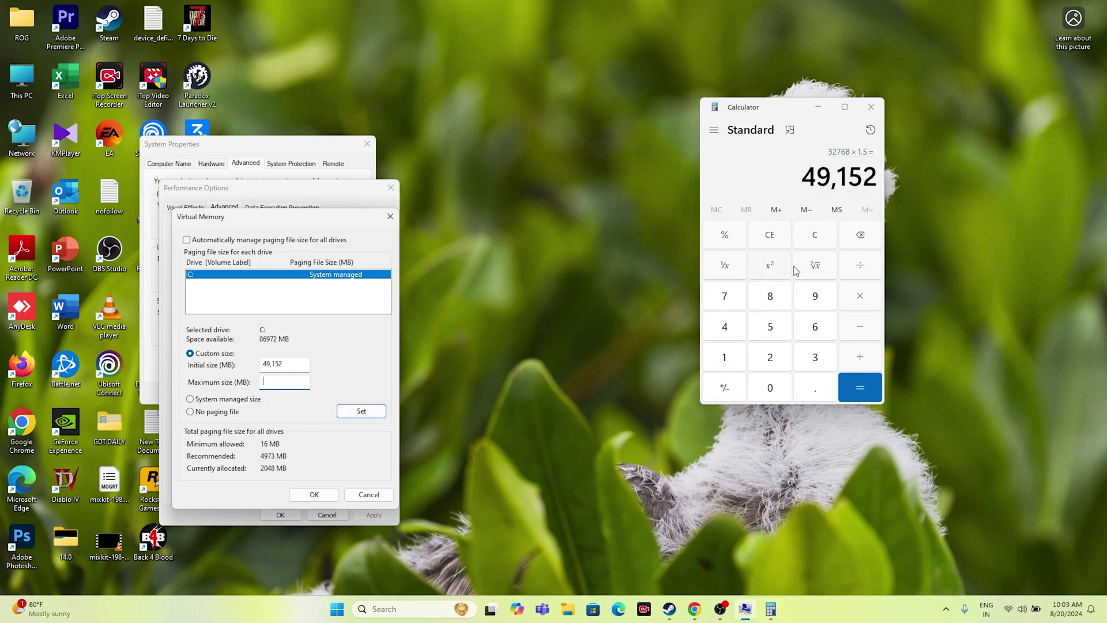
Clear Calculator, calculate 32 × 1024 and multiply the result by 3 for the maximum paging file size.
click(785, 237)
click(814, 358)
click(779, 359)
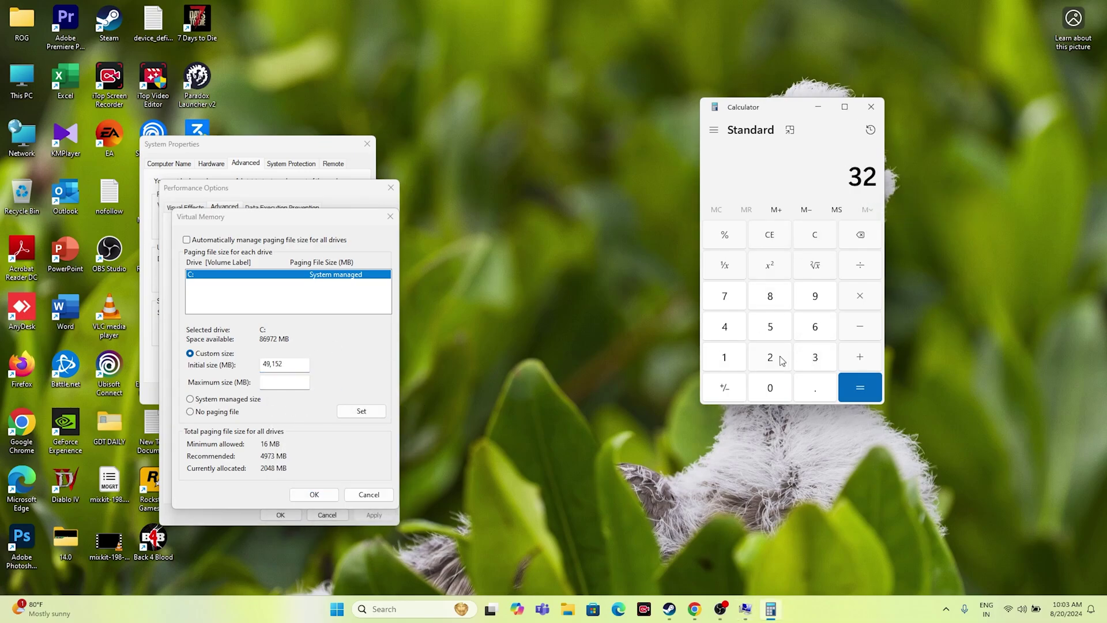
click(868, 295)
click(737, 356)
click(759, 385)
click(770, 357)
click(734, 335)
click(839, 382)
click(865, 302)
click(830, 353)
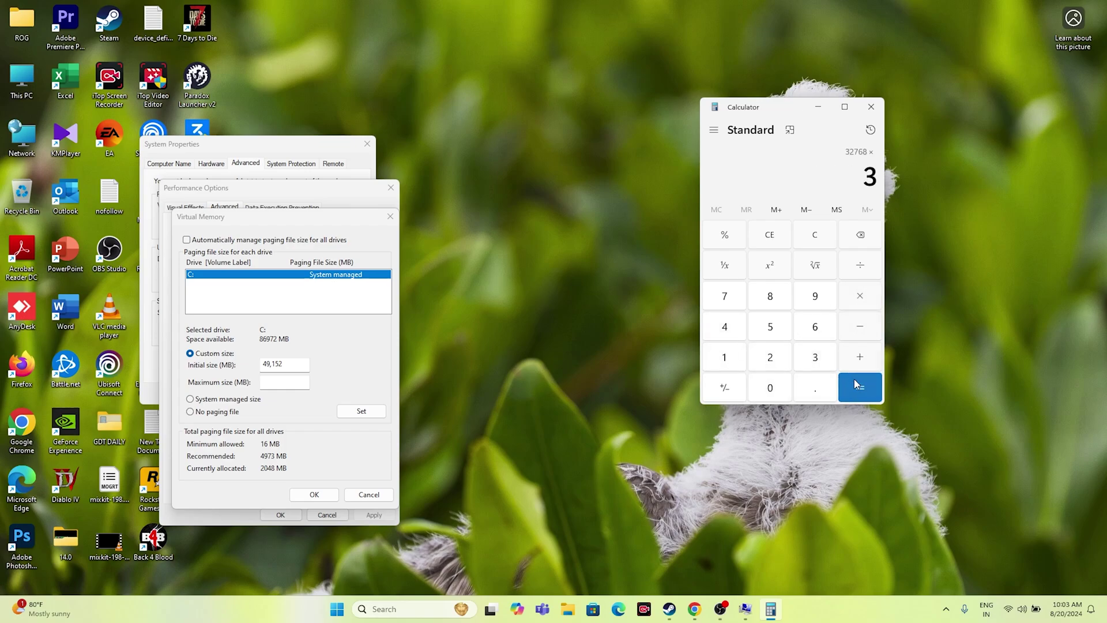
click(844, 383)
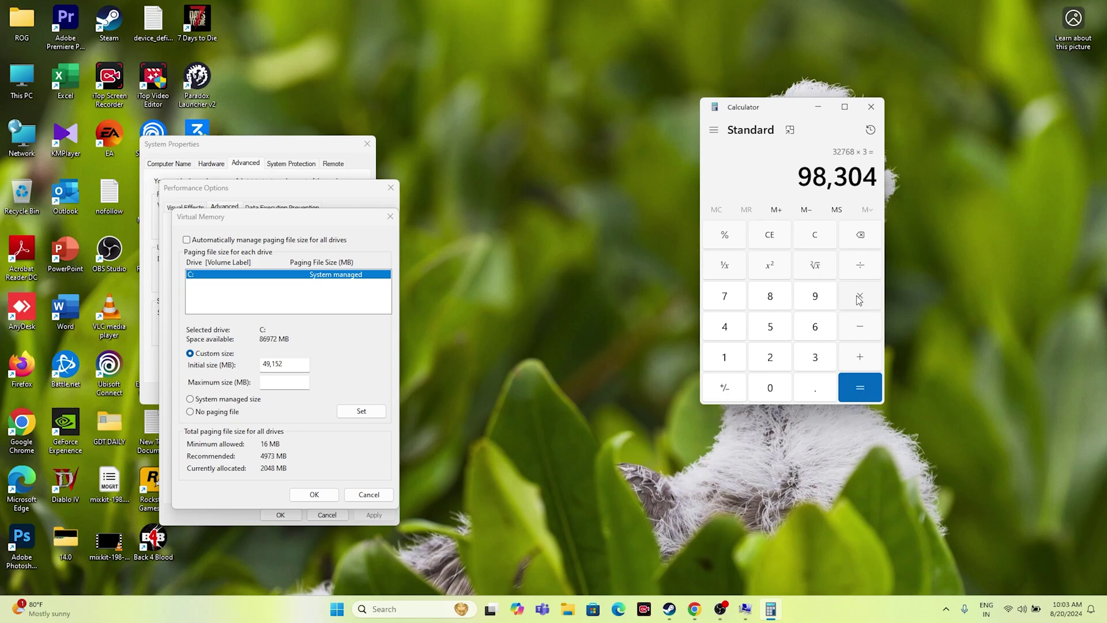
Copy the calculated result and set the maximum paging file size for drive C: to 98,304 MB.
click(803, 178)
key(super+c)
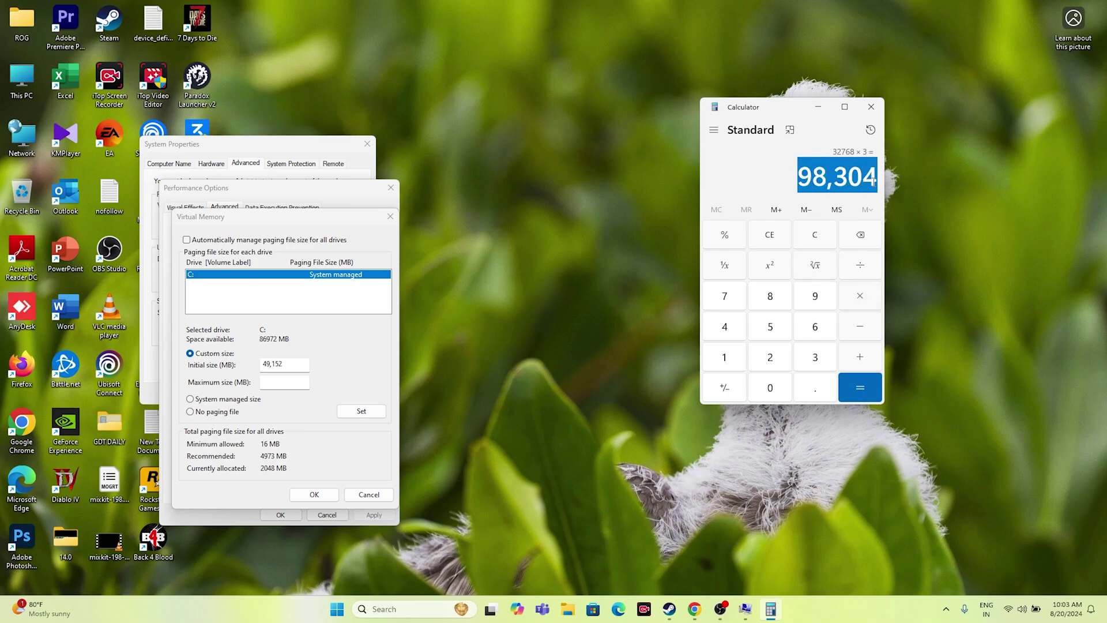
right_click(870, 180)
click(891, 190)
right_click(283, 382)
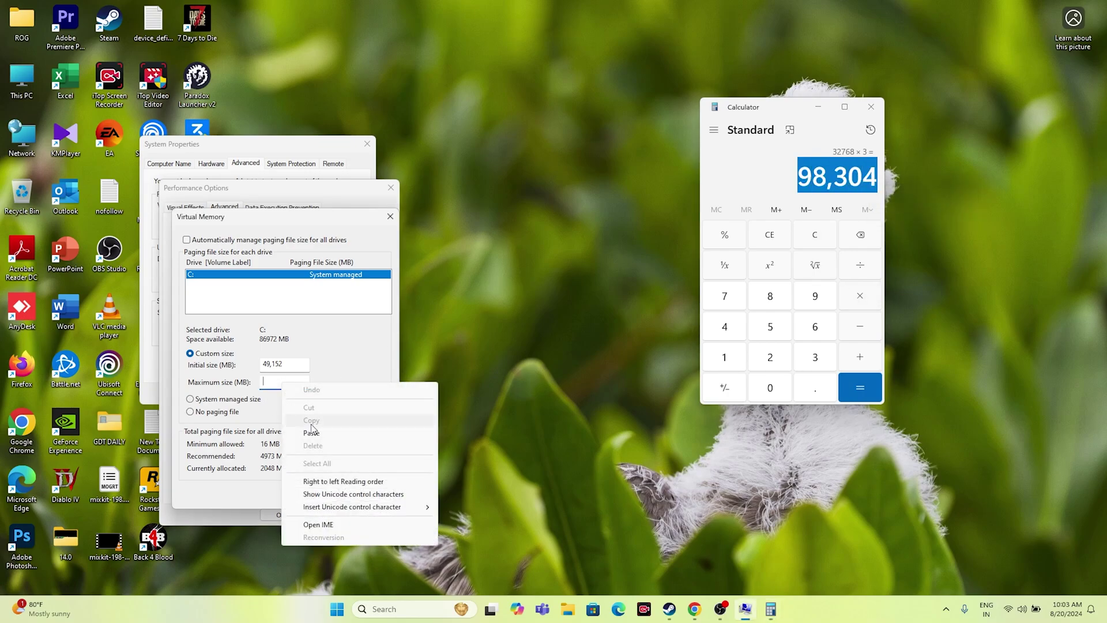
click(307, 433)
Try to apply the custom paging file size, and close the system dialogs and Calculator.
click(352, 413)
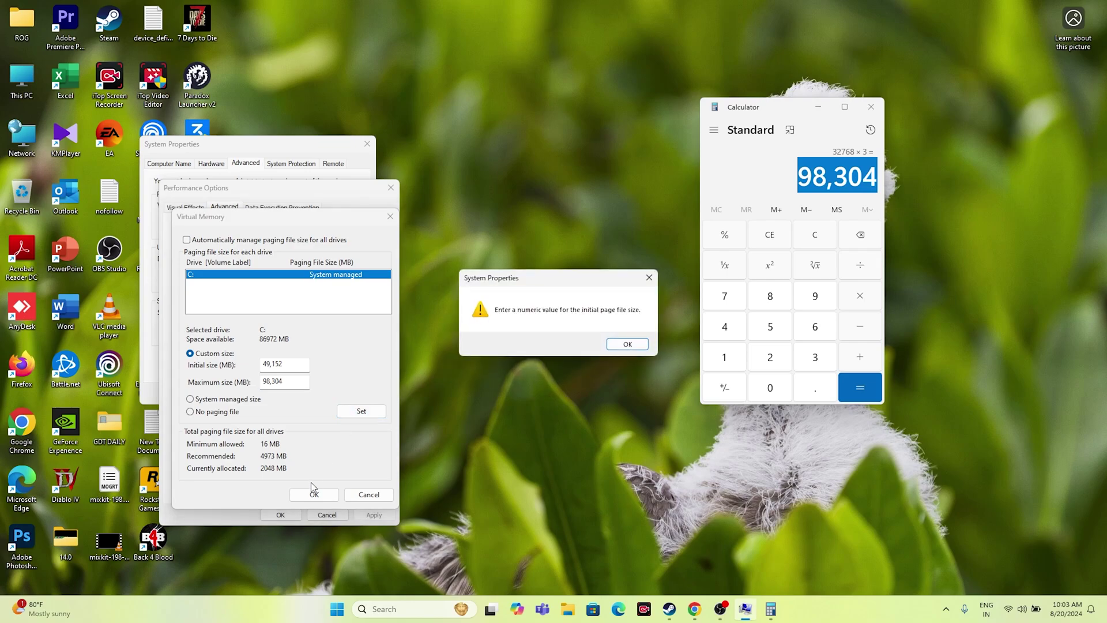
click(609, 342)
click(312, 495)
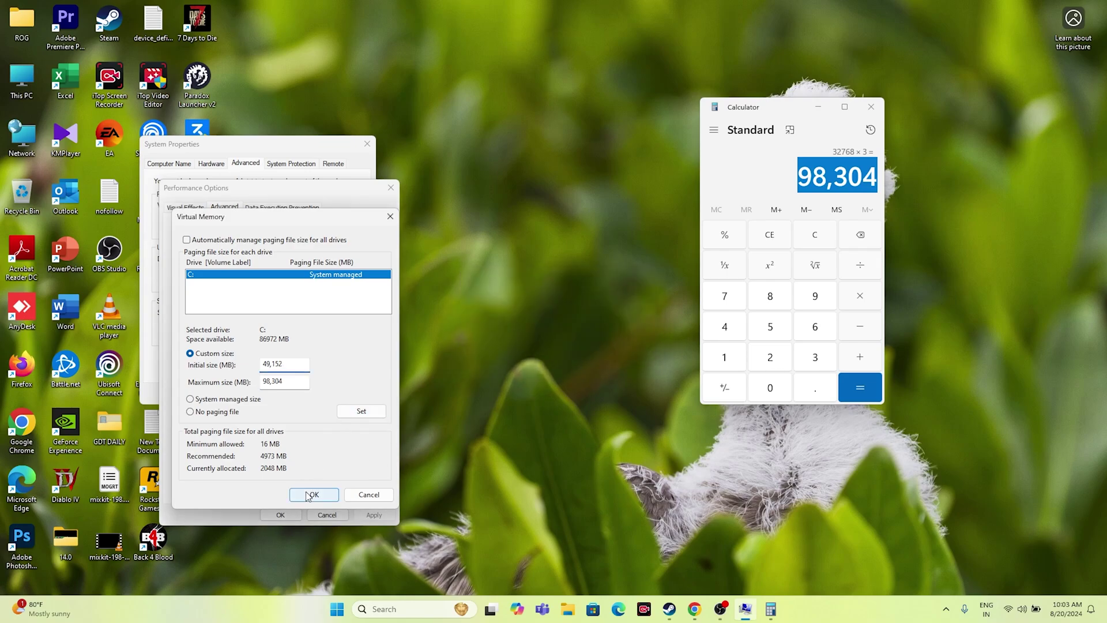
click(298, 515)
click(368, 144)
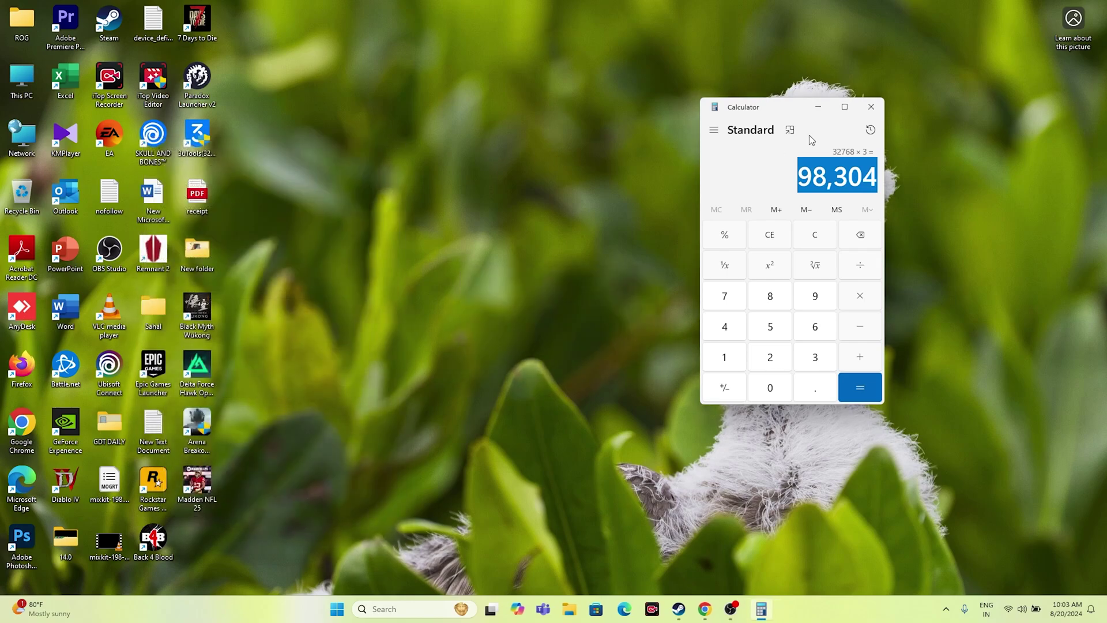
click(870, 108)
Switch to Chrome, bring up the NVIDIA drivers page and accept all cookies.
click(694, 609)
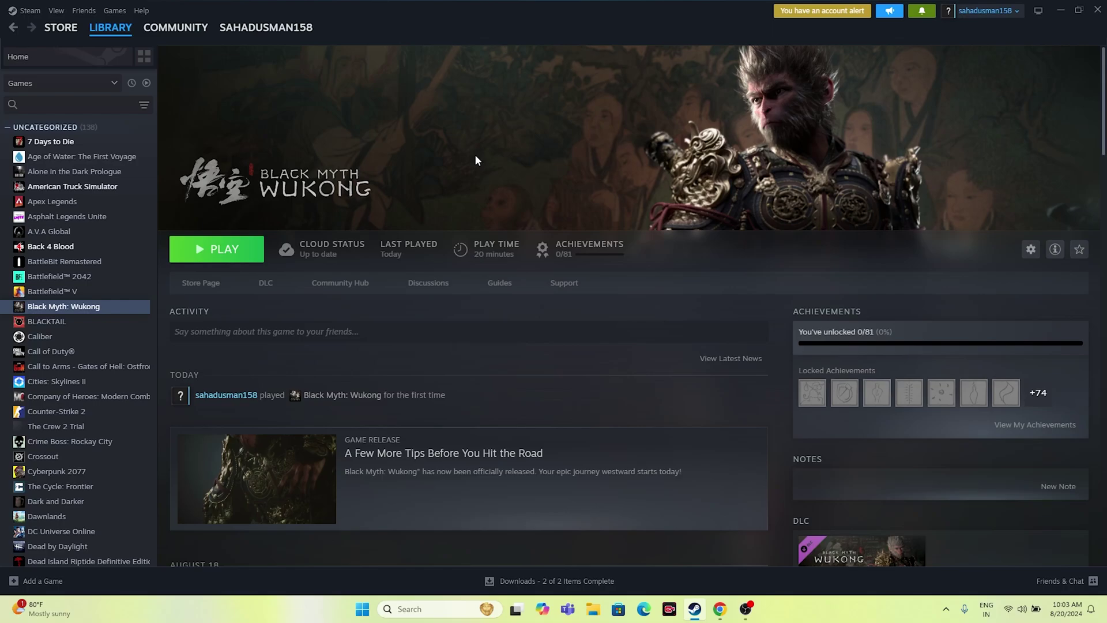
click(720, 608)
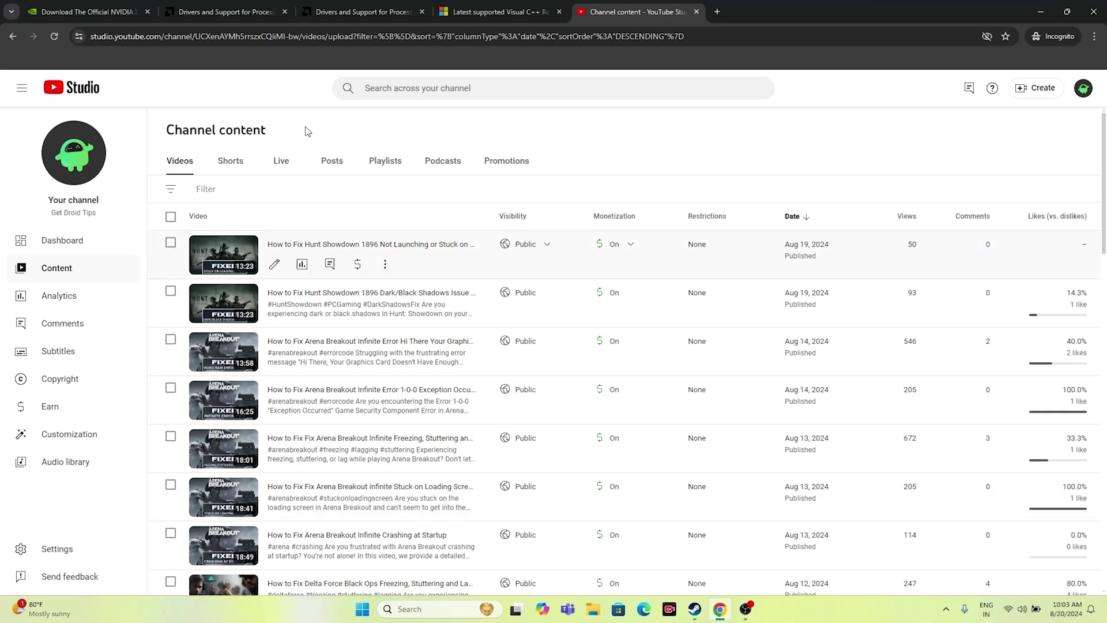
click(365, 6)
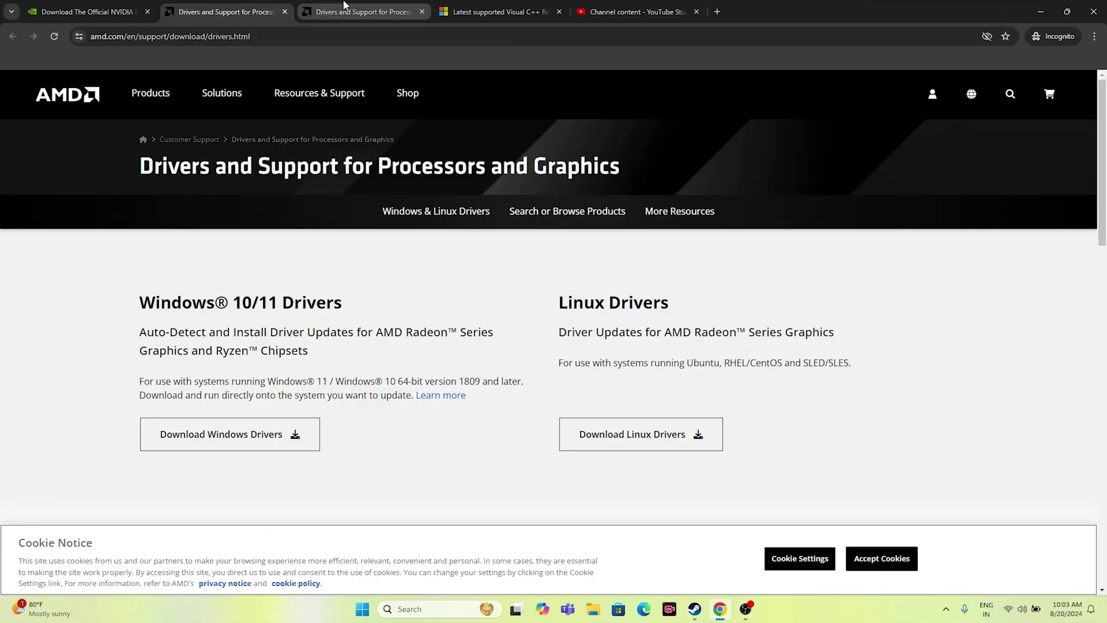
click(95, 6)
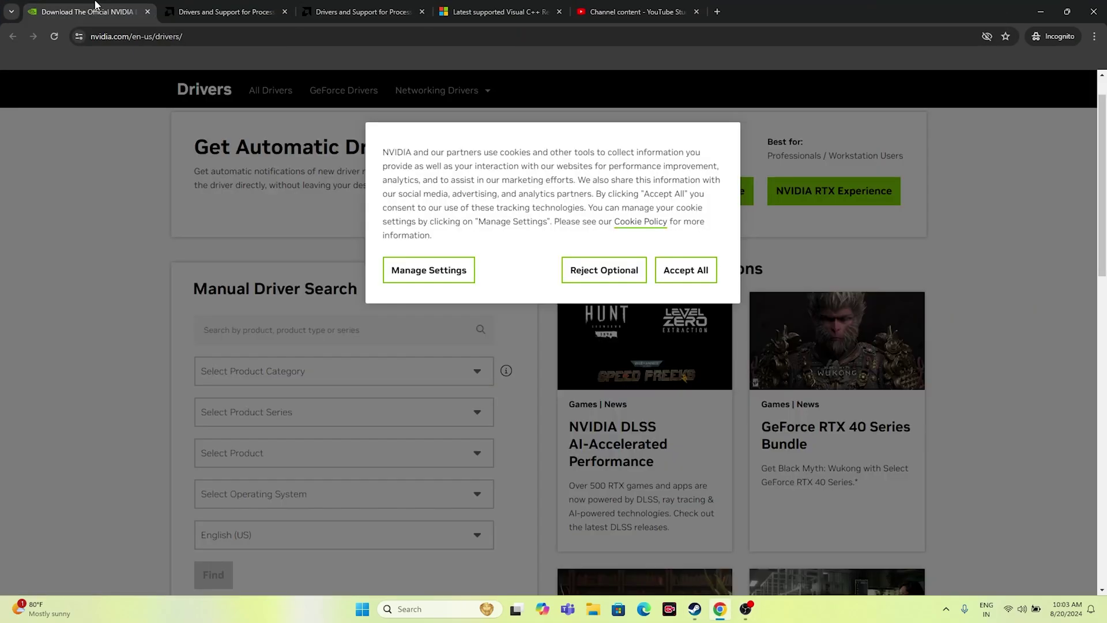
click(681, 271)
Look through the NVIDIA drivers page, including its hardware and software product listings.
scroll(1036, 251, down, 1)
scroll(1037, 251, up, 1)
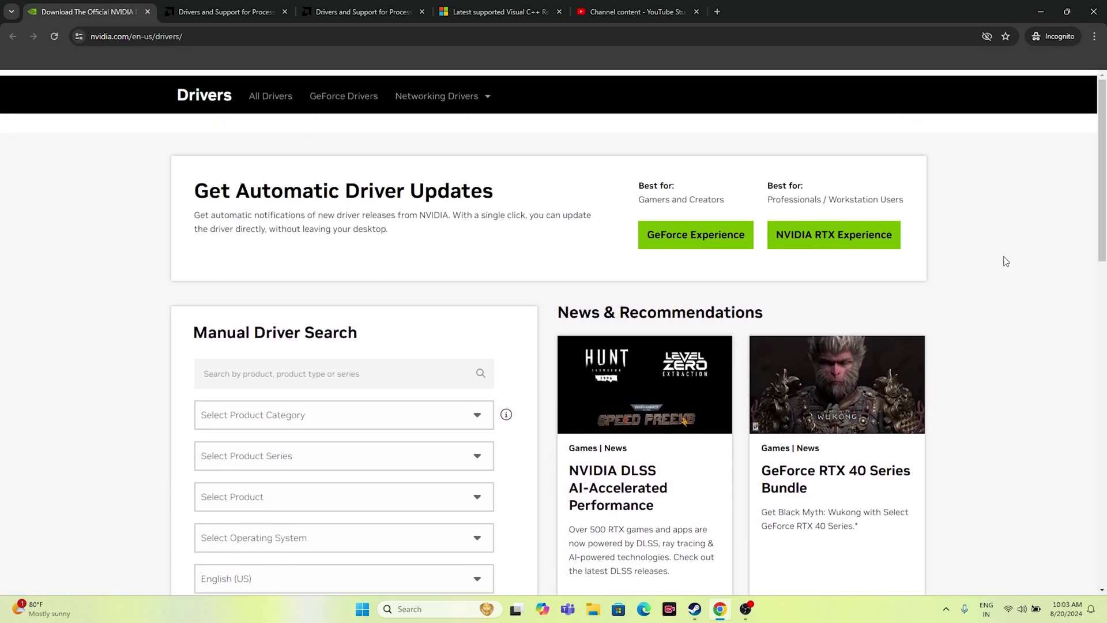
scroll(502, 265, down, 2)
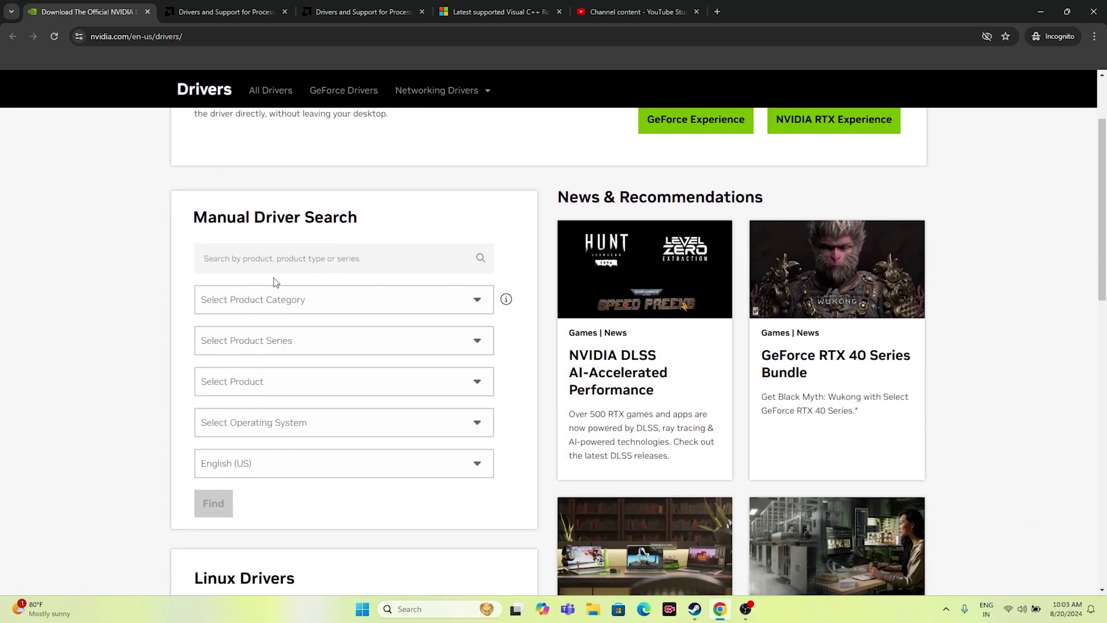
scroll(434, 230, down, 6)
scroll(435, 229, up, 9)
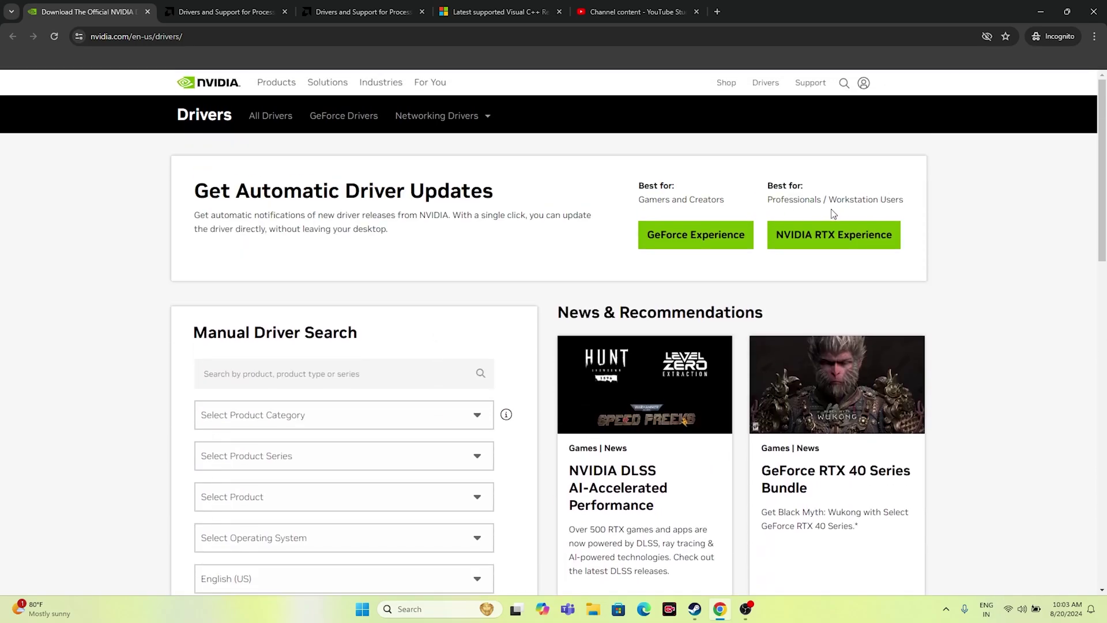
click(276, 83)
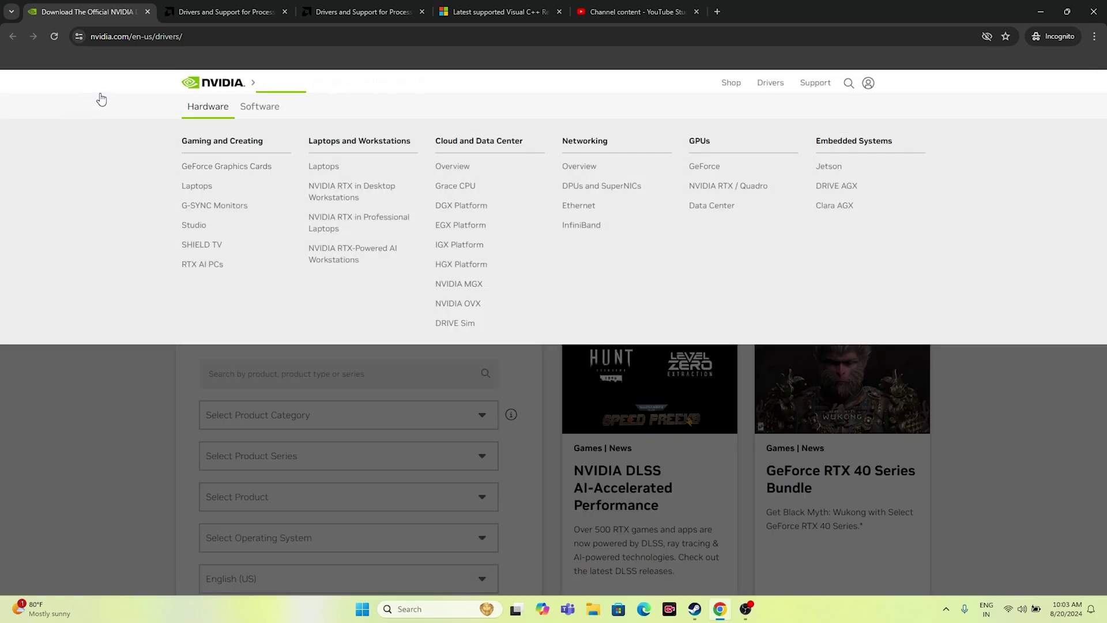
click(247, 110)
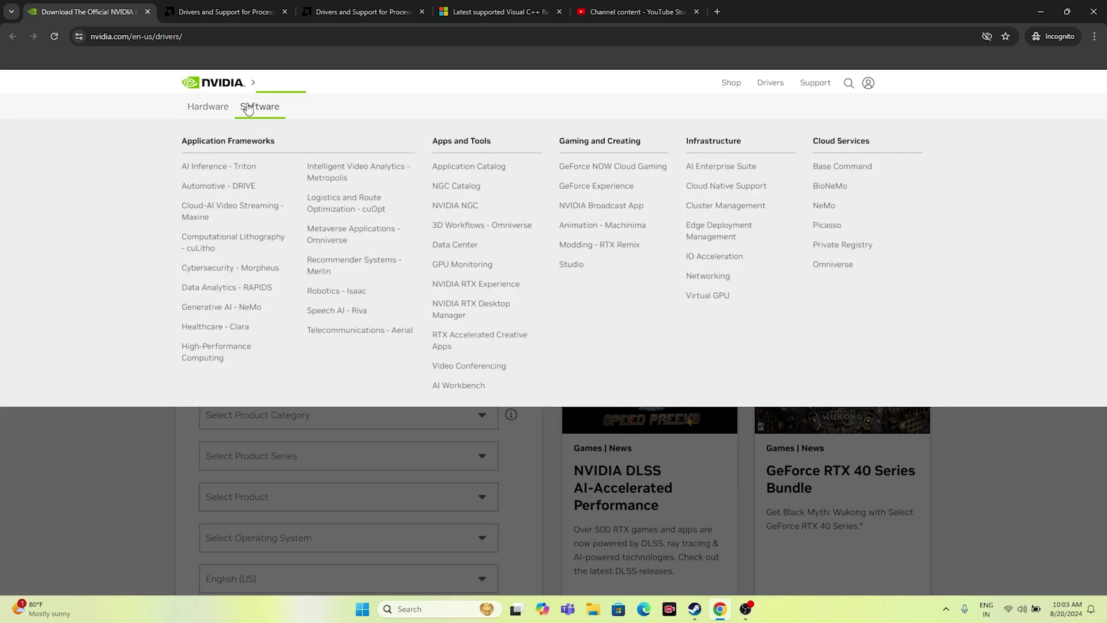
click(119, 524)
In the manual driver search, choose the GeForce product category and the GeForce RTX 40 Series.
scroll(832, 306, down, 2)
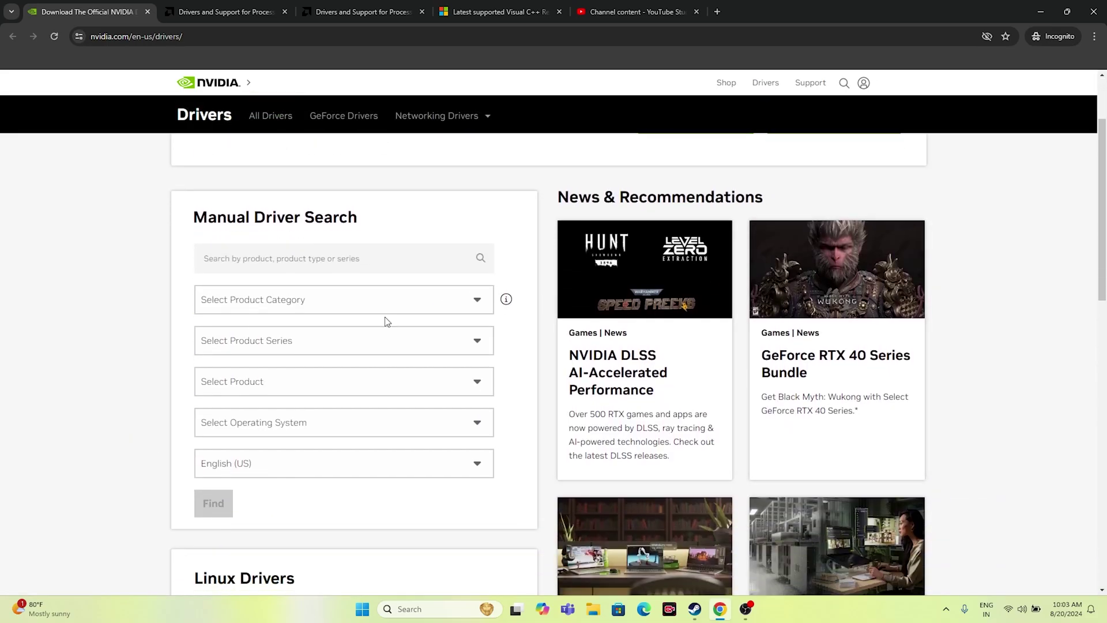
click(354, 312)
click(264, 334)
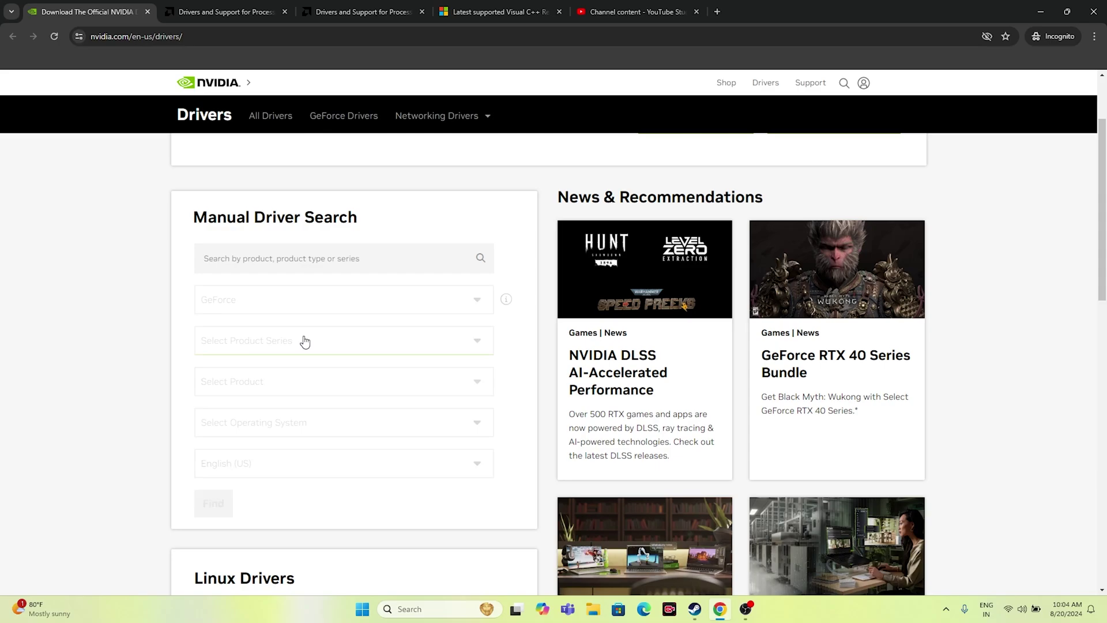
click(302, 341)
click(288, 374)
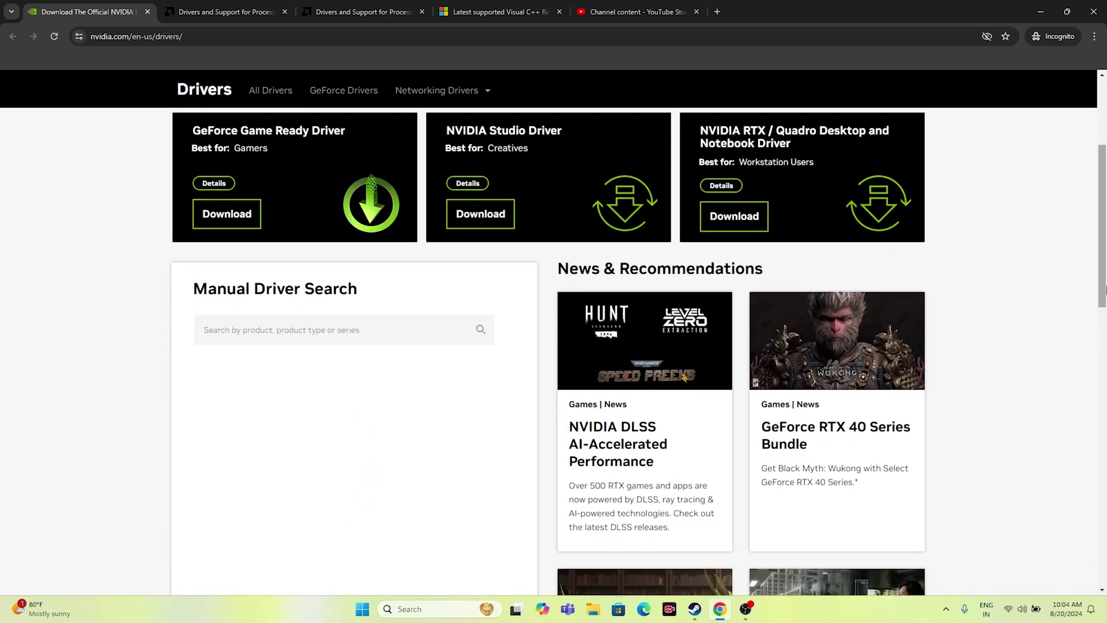
scroll(1105, 281, down, 1)
scroll(1105, 281, down, 1)
click(291, 298)
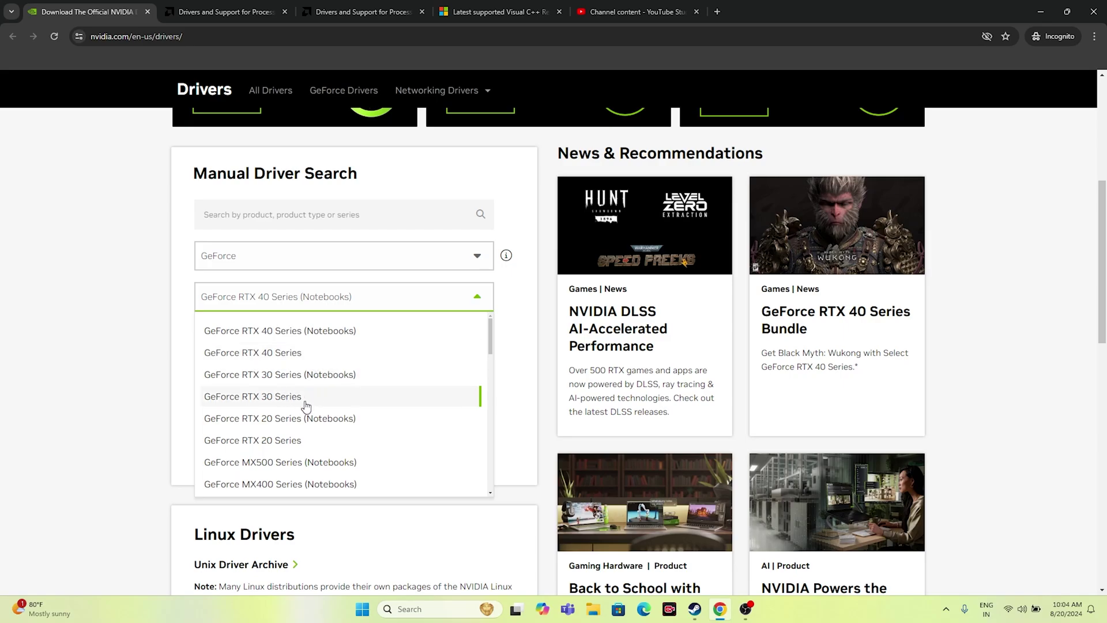
click(300, 355)
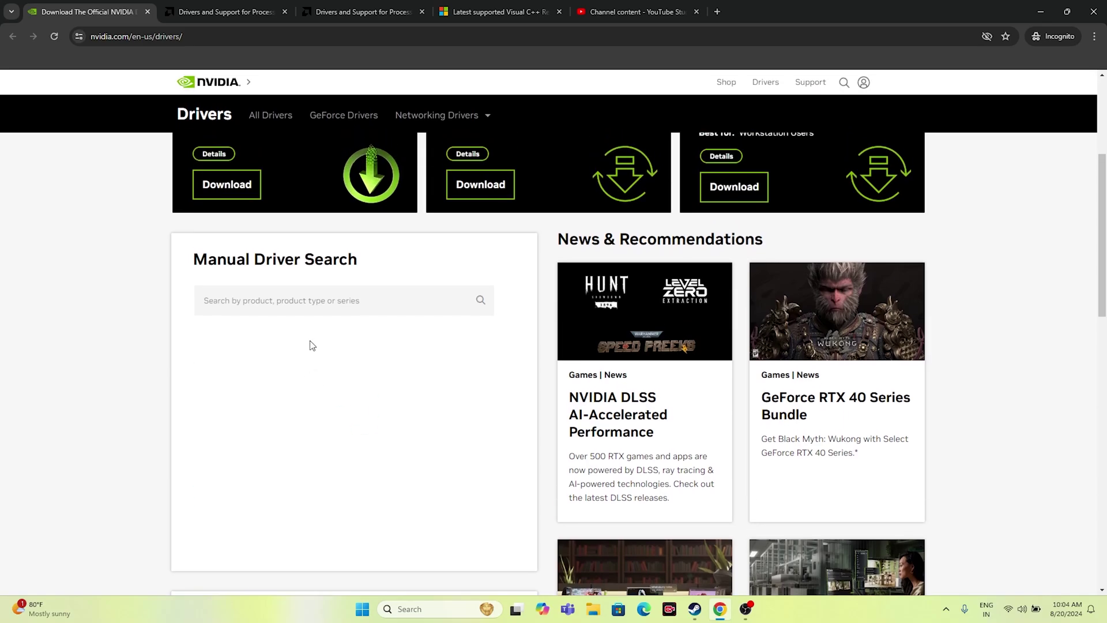
scroll(511, 308, down, 3)
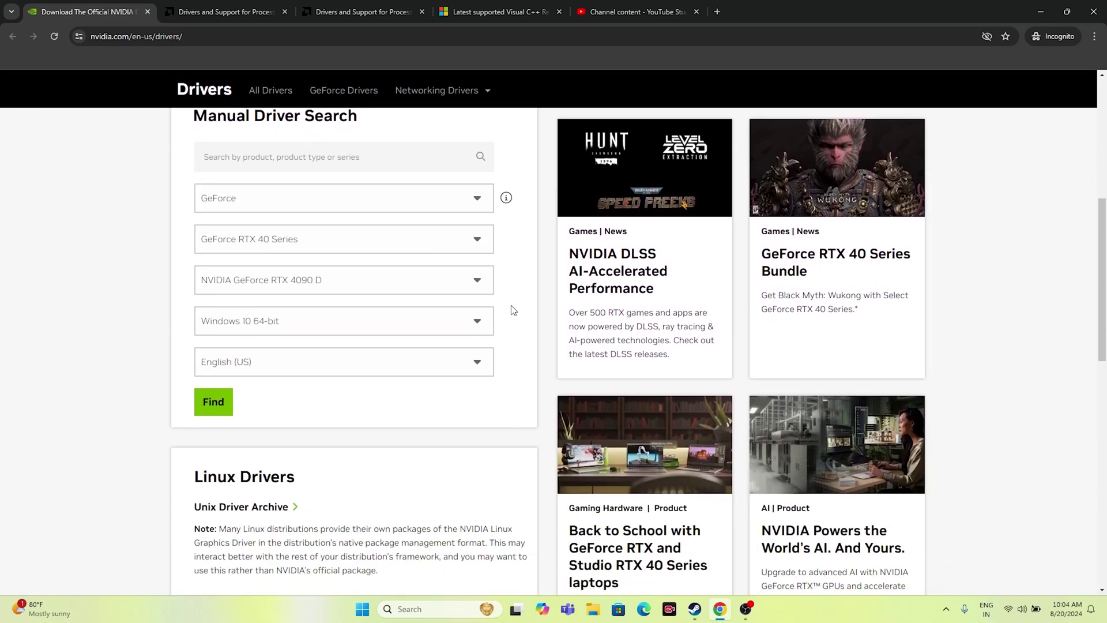
Choose the NVIDIA GeForce RTX 4090 and Windows 11 in the manual driver search and find the matching drivers.
click(346, 282)
click(329, 337)
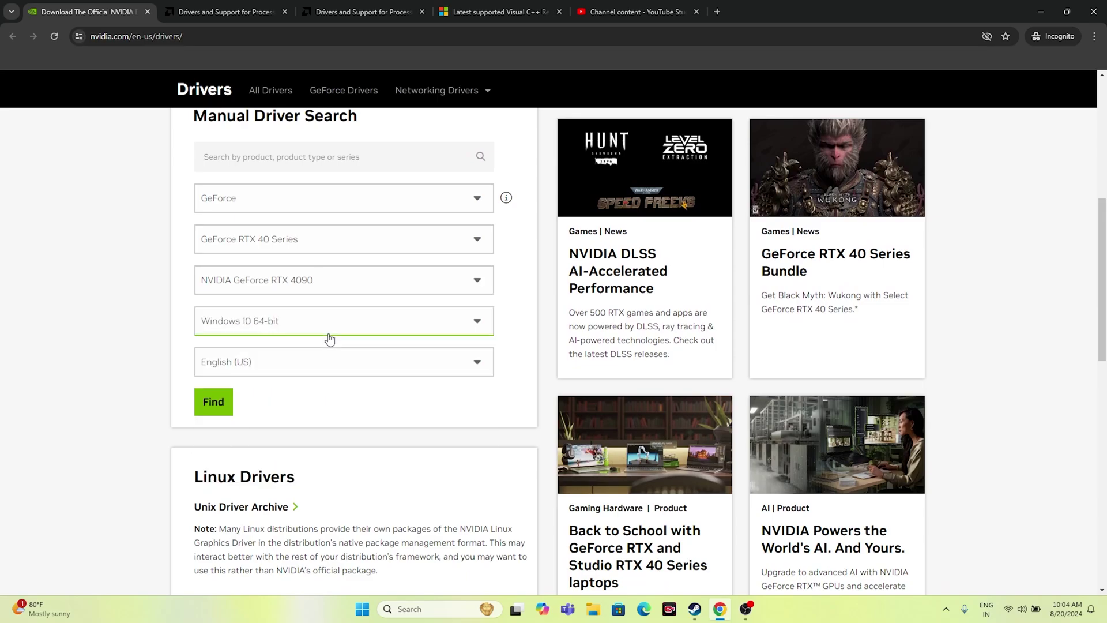
click(271, 328)
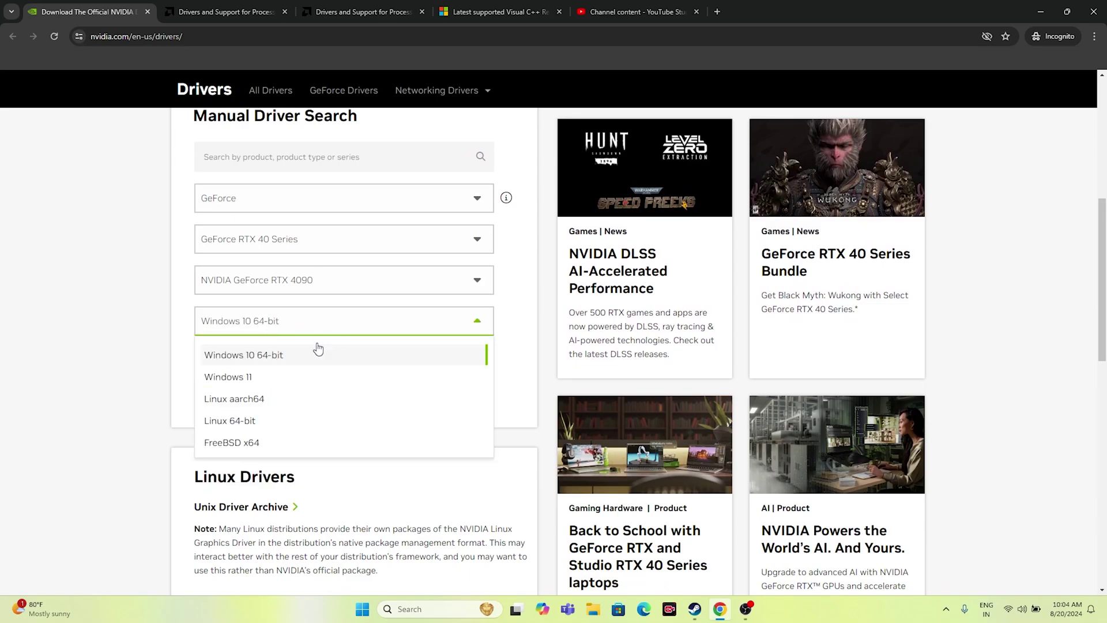
click(266, 382)
scroll(319, 285, down, 1)
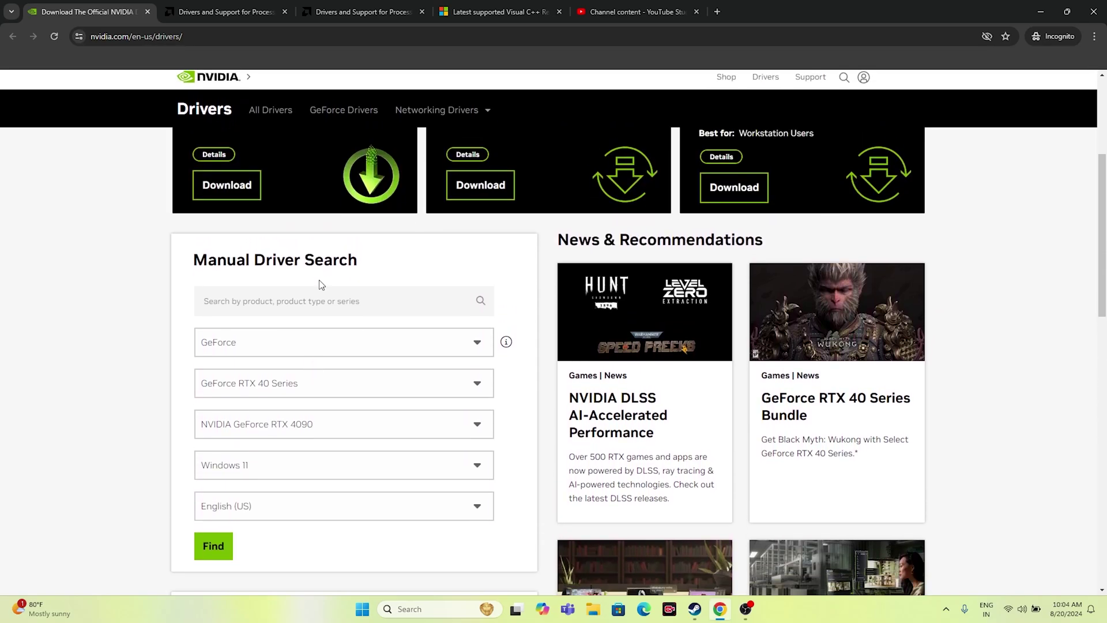
click(216, 516)
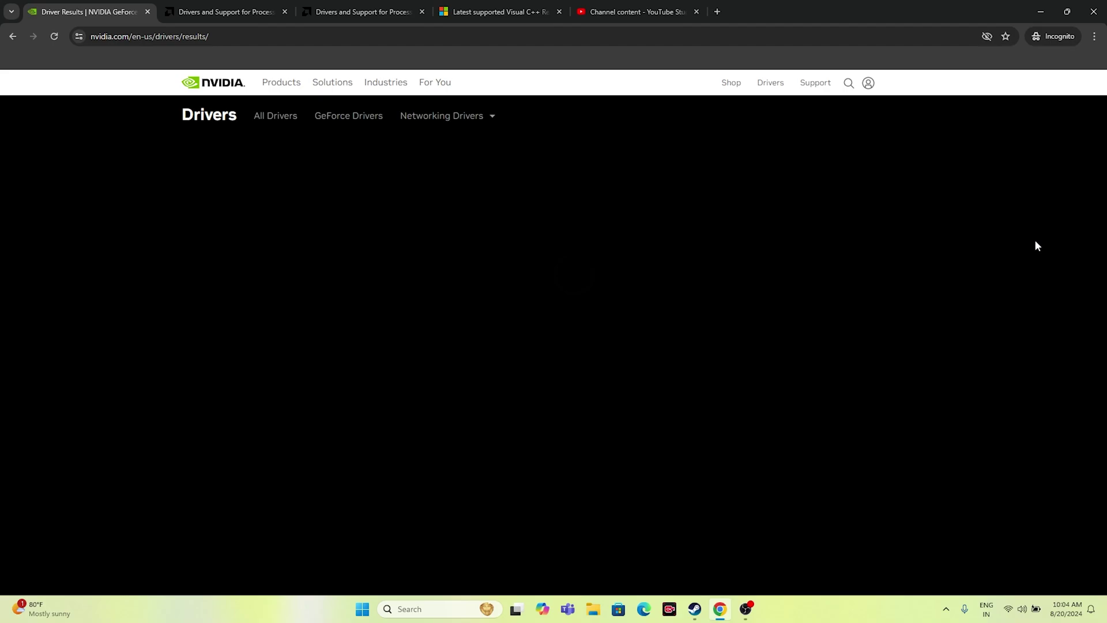
Examine the driver version, release date and file size of the NVIDIA Studio Driver in the search results.
scroll(1049, 237, down, 3)
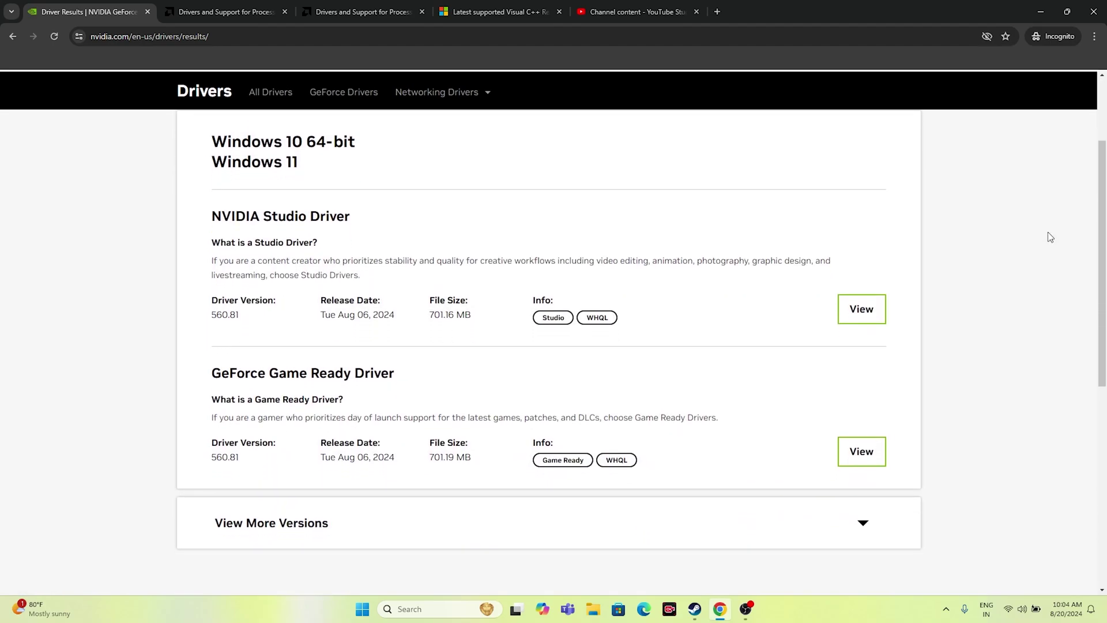
drag(213, 272, 247, 277)
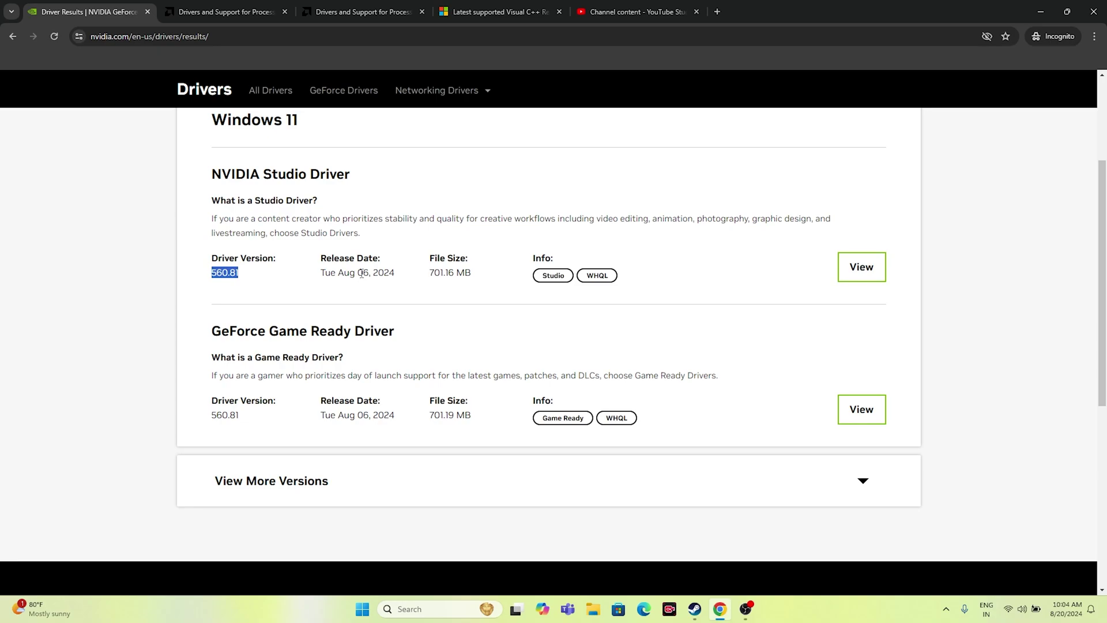
drag(357, 274, 396, 273)
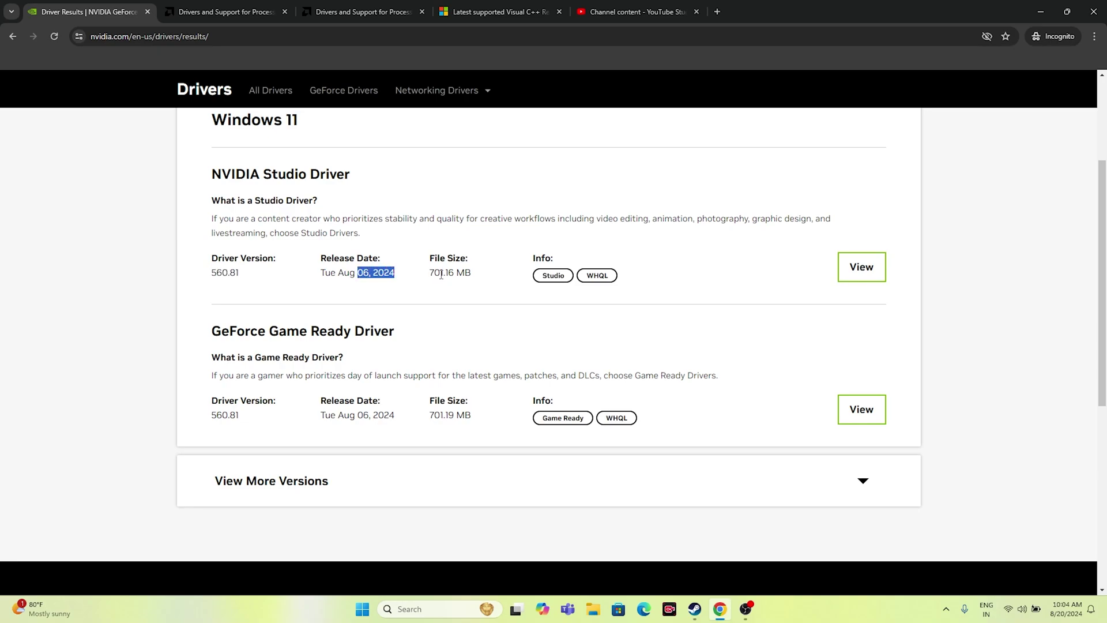
drag(475, 276, 434, 273)
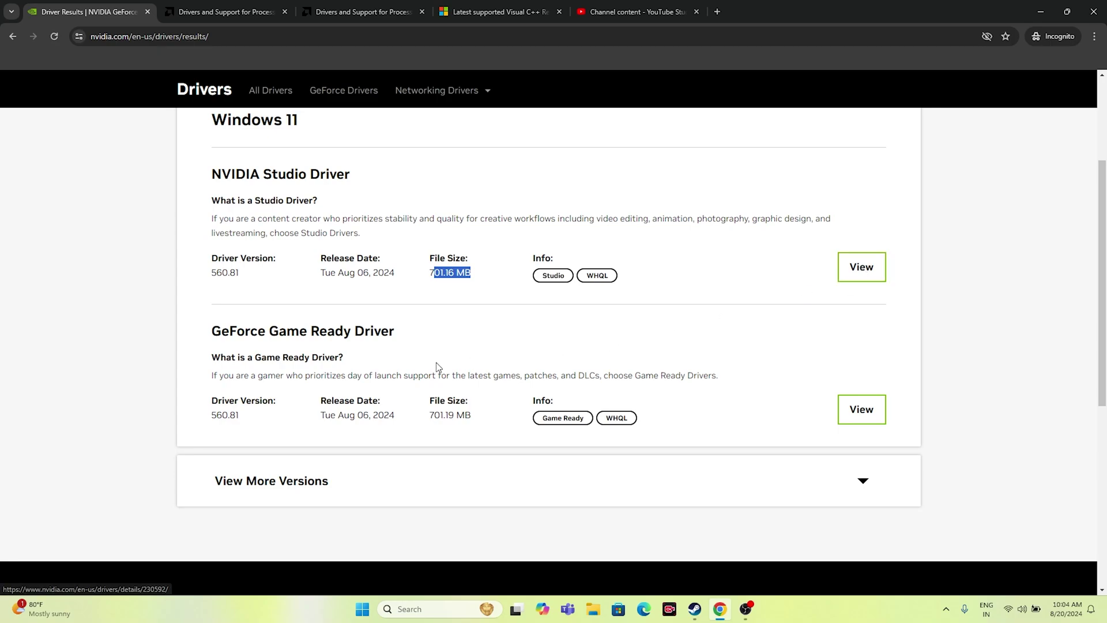
scroll(662, 348, up, 1)
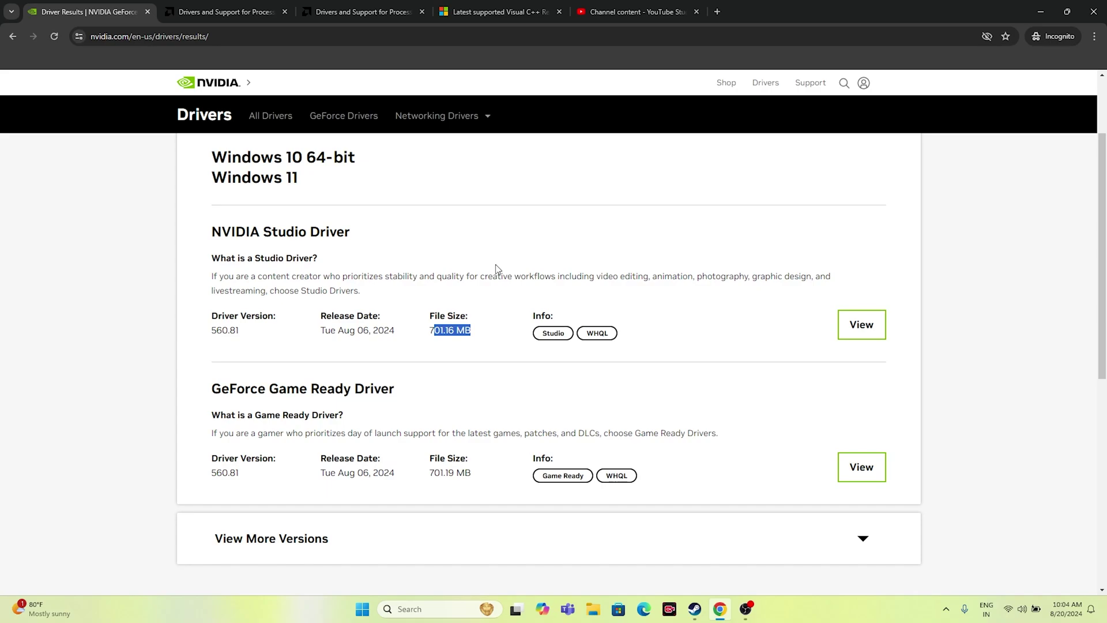
Bring up the AMD drivers and support page and choose Graphics as the product category to browse.
click(224, 10)
scroll(839, 230, down, 2)
scroll(836, 225, down, 2)
scroll(865, 228, up, 4)
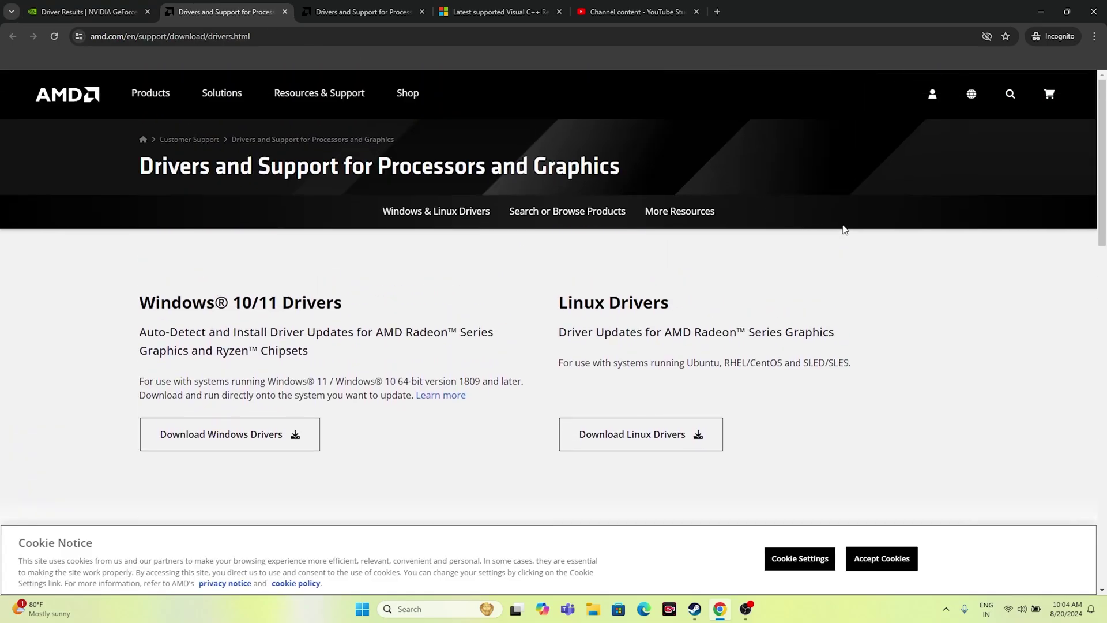
scroll(932, 233, down, 6)
click(190, 346)
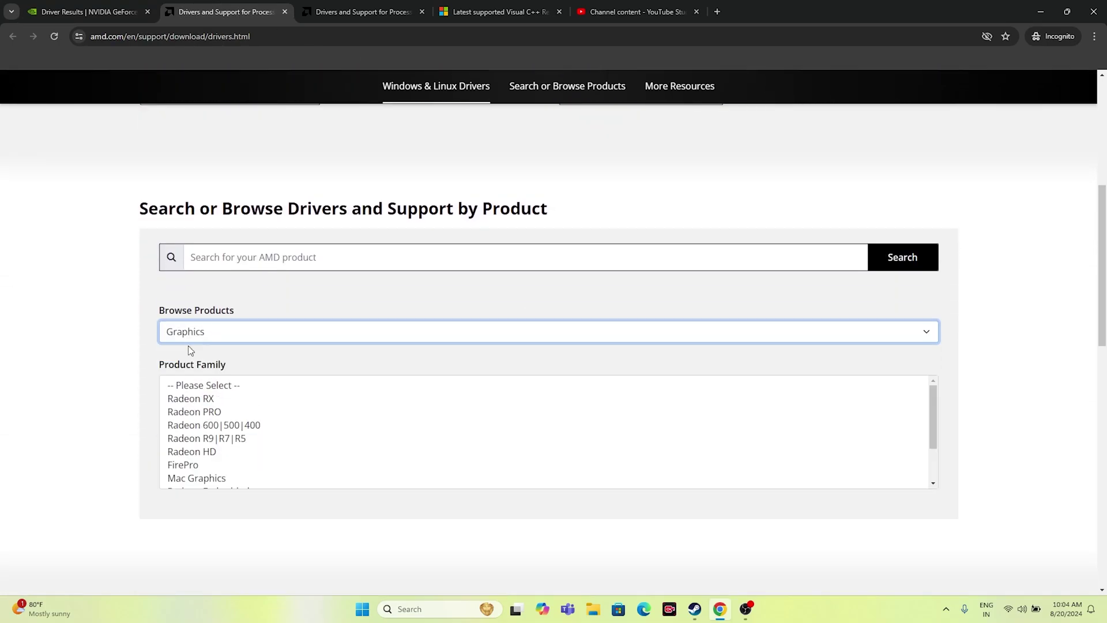
scroll(231, 306, down, 2)
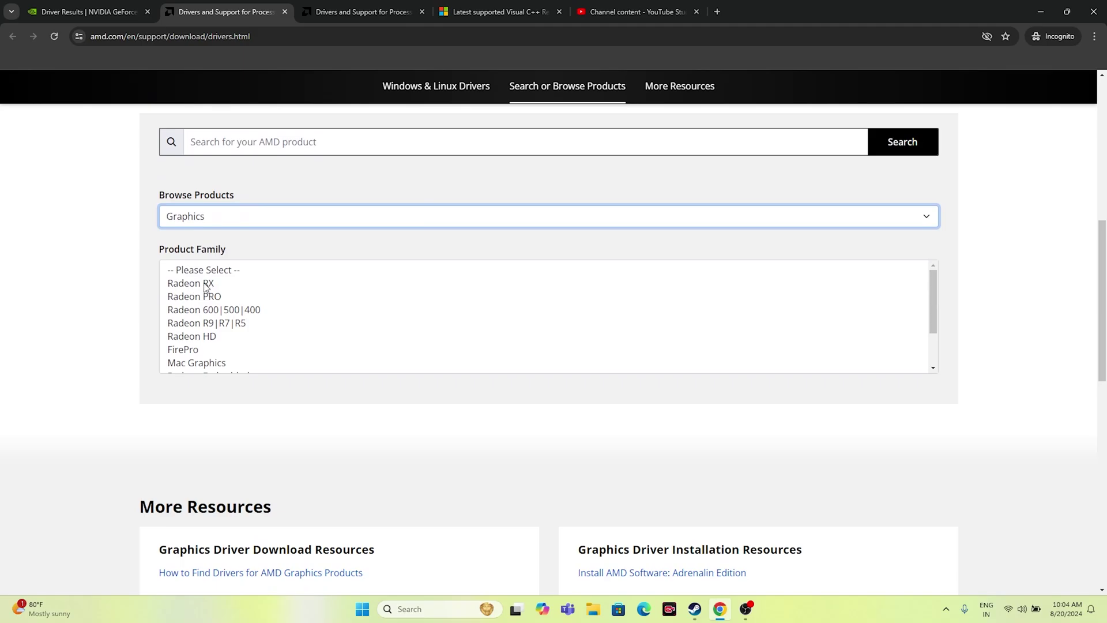
Choose Radeon RX, Radeon RX 5000 Series and AMD Radeon RX 5700 XT, and submit the AMD driver search.
click(206, 286)
scroll(319, 268, down, 2)
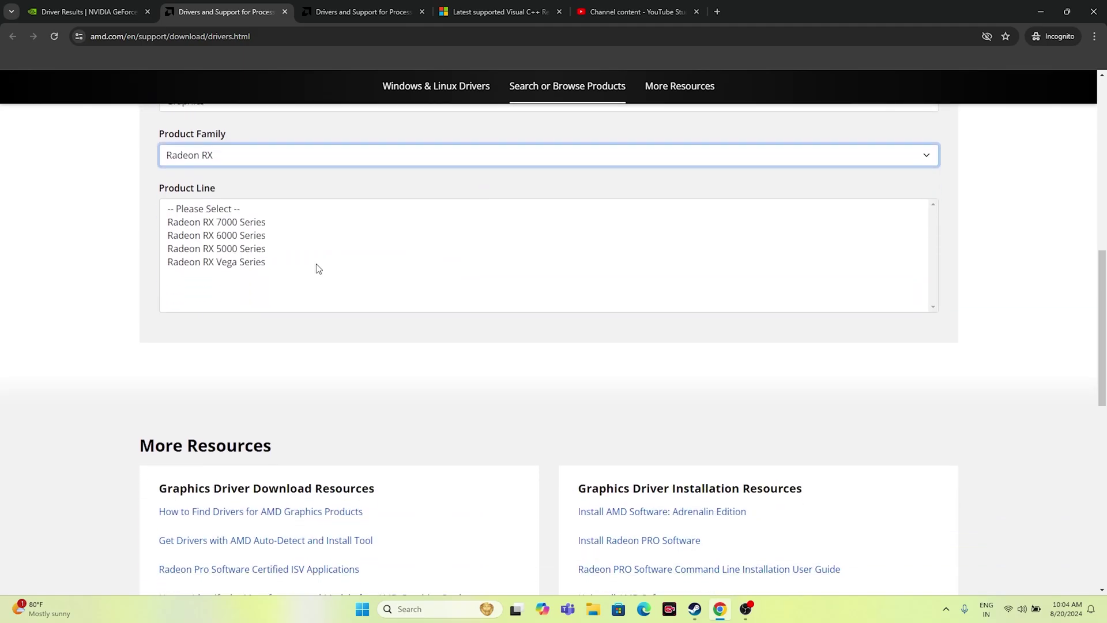
click(218, 252)
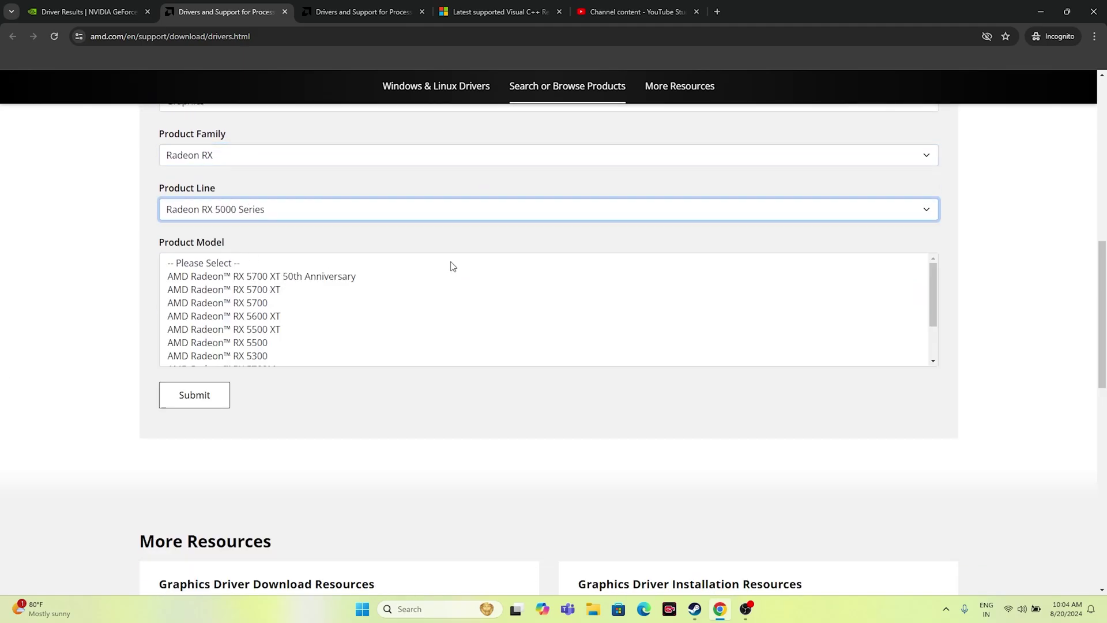
scroll(294, 257, down, 1)
click(252, 233)
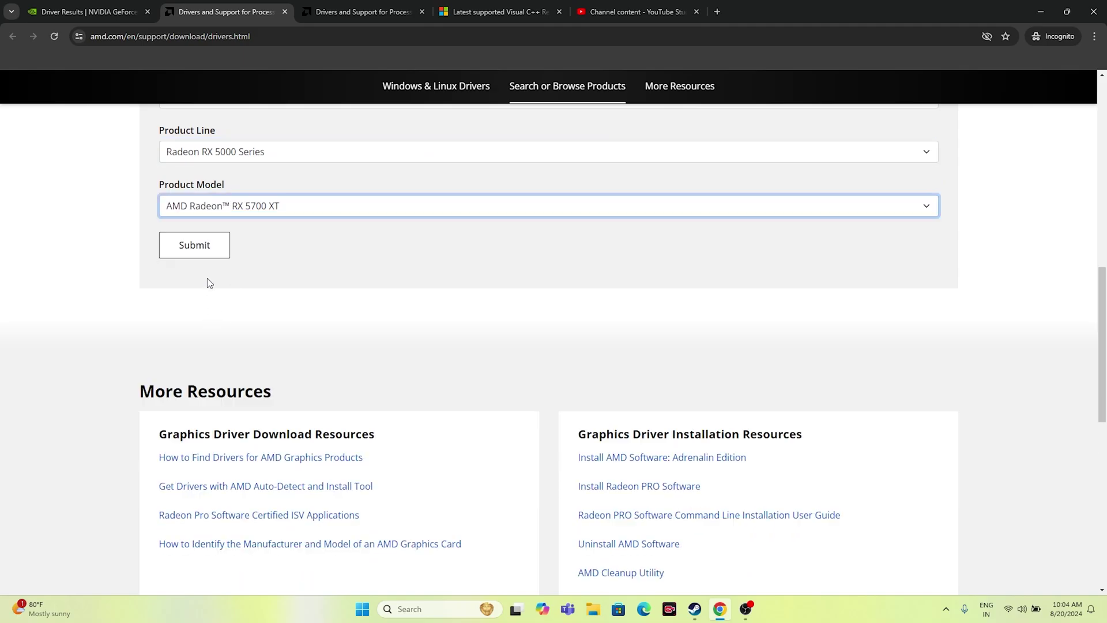
click(194, 246)
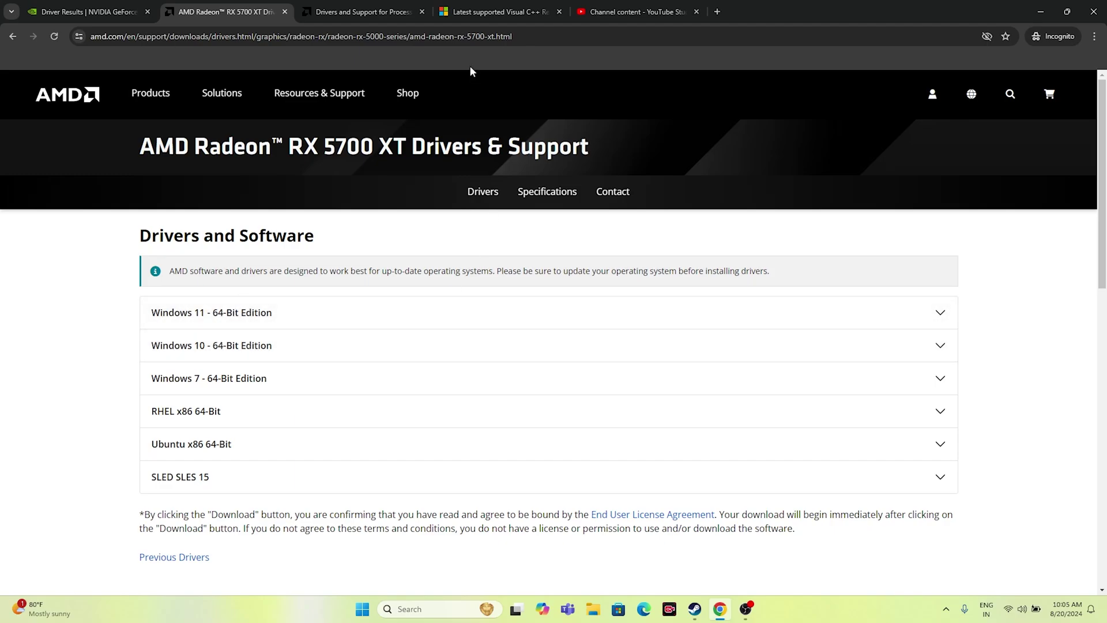
Examine the X64 and X86 download entries for the latest version on the Microsoft Visual C++ Redistributable page.
click(494, 11)
drag(572, 222, 305, 185)
click(640, 214)
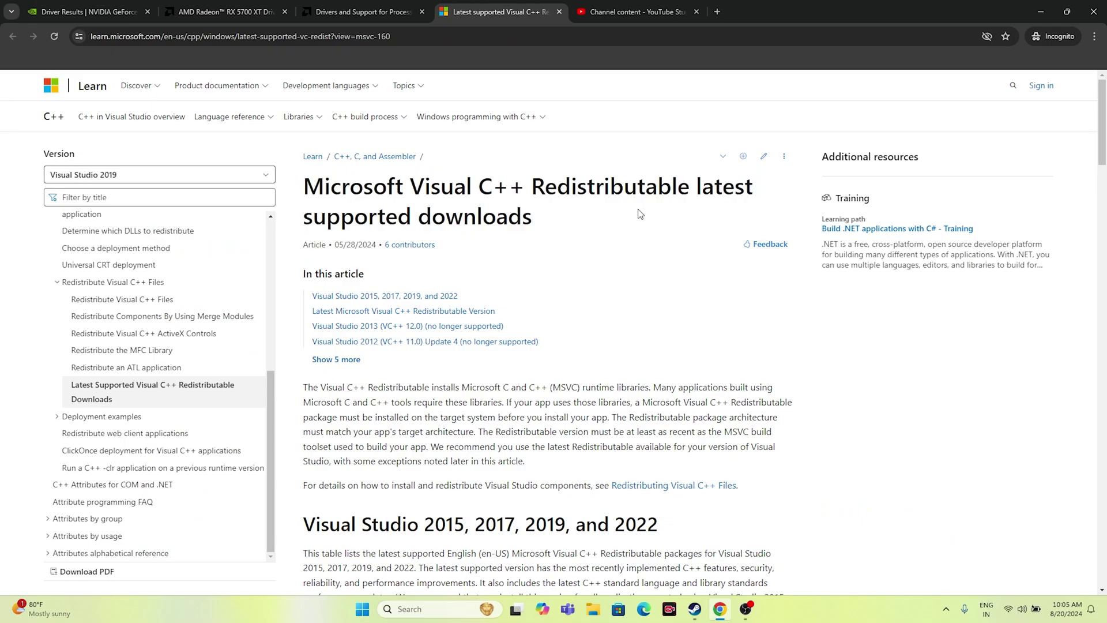
scroll(663, 219, down, 9)
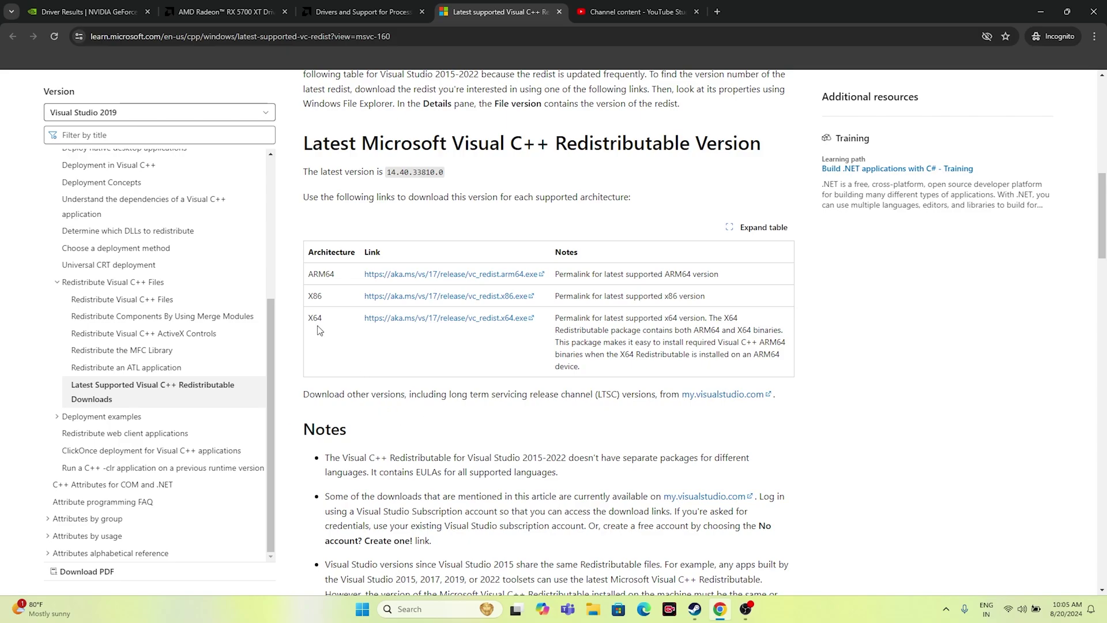
drag(310, 318, 326, 322)
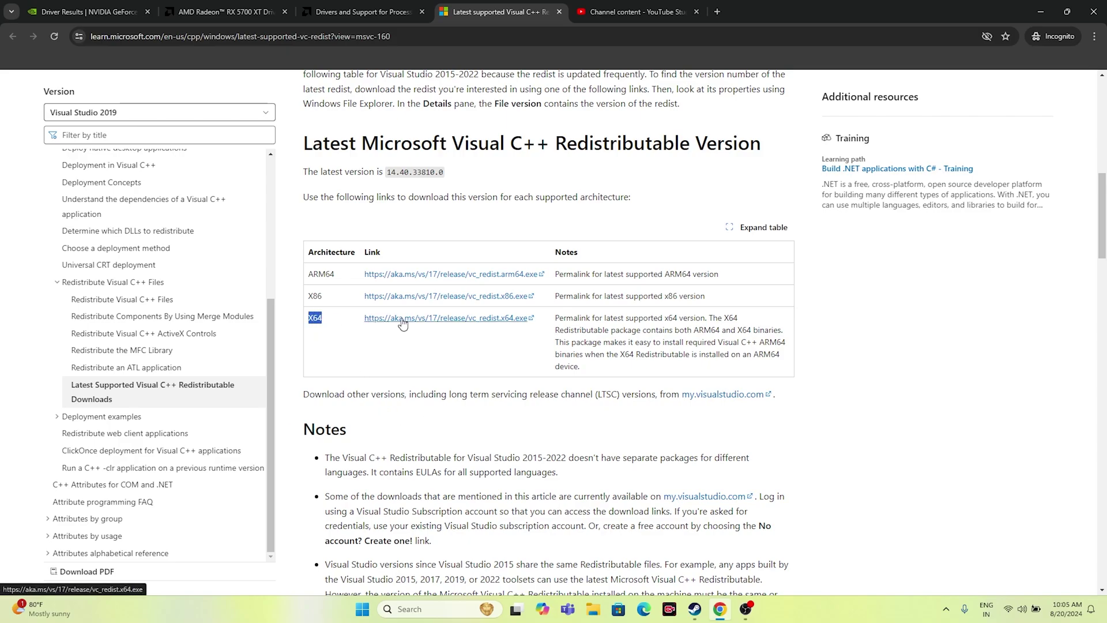
drag(309, 296, 331, 296)
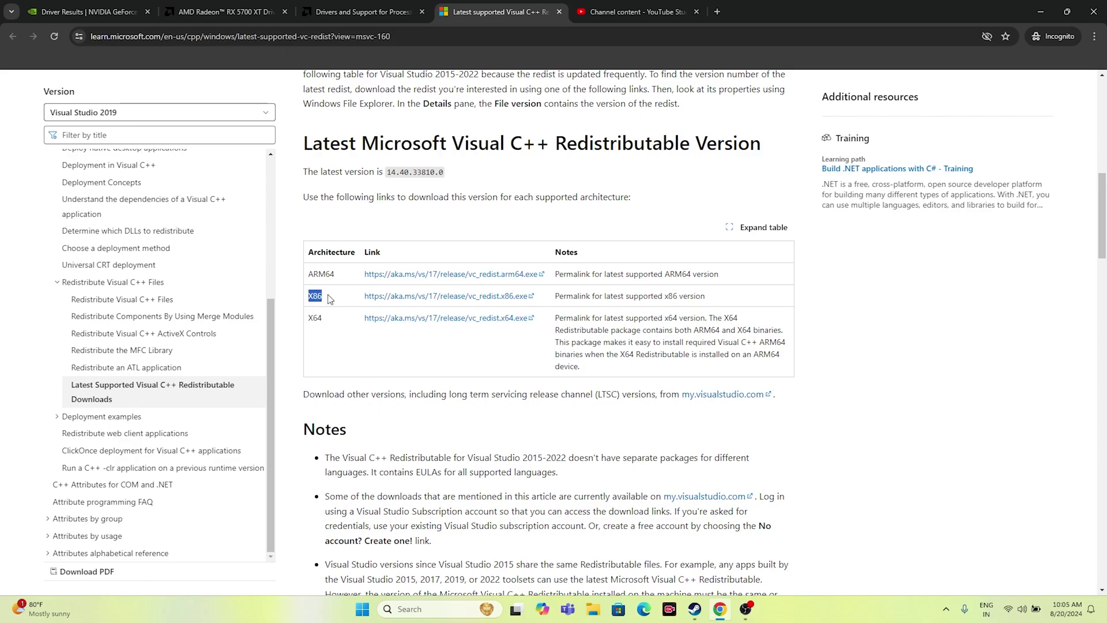
click(364, 356)
drag(309, 317, 326, 321)
Switch to Steam, verify the integrity of the Black Myth: Wukong game files, and close the game's properties.
click(1040, 13)
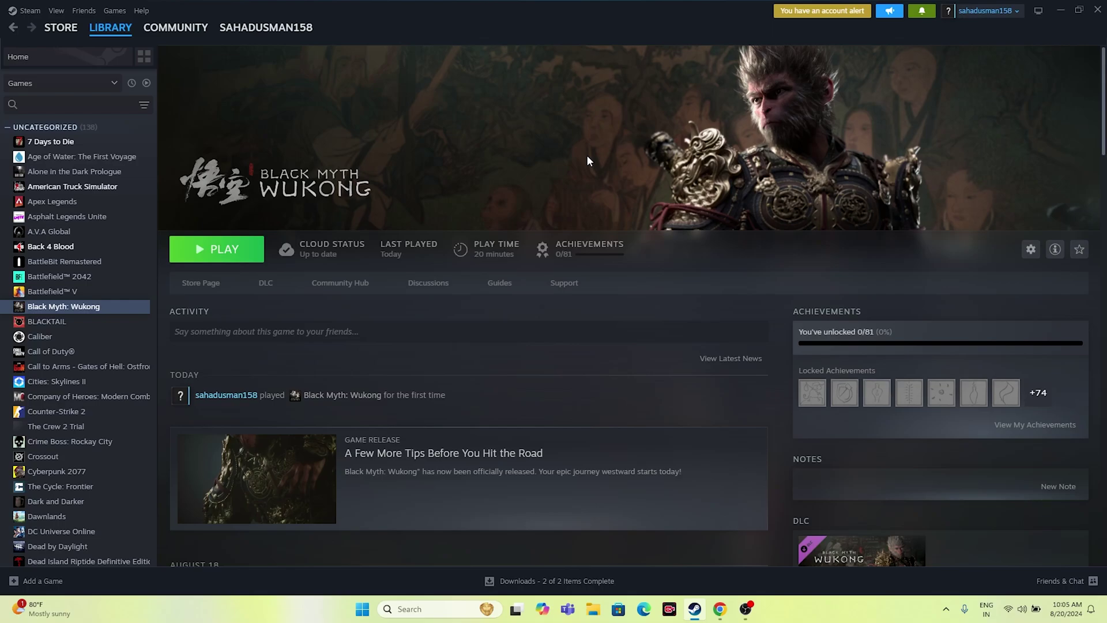
right_click(70, 312)
click(103, 398)
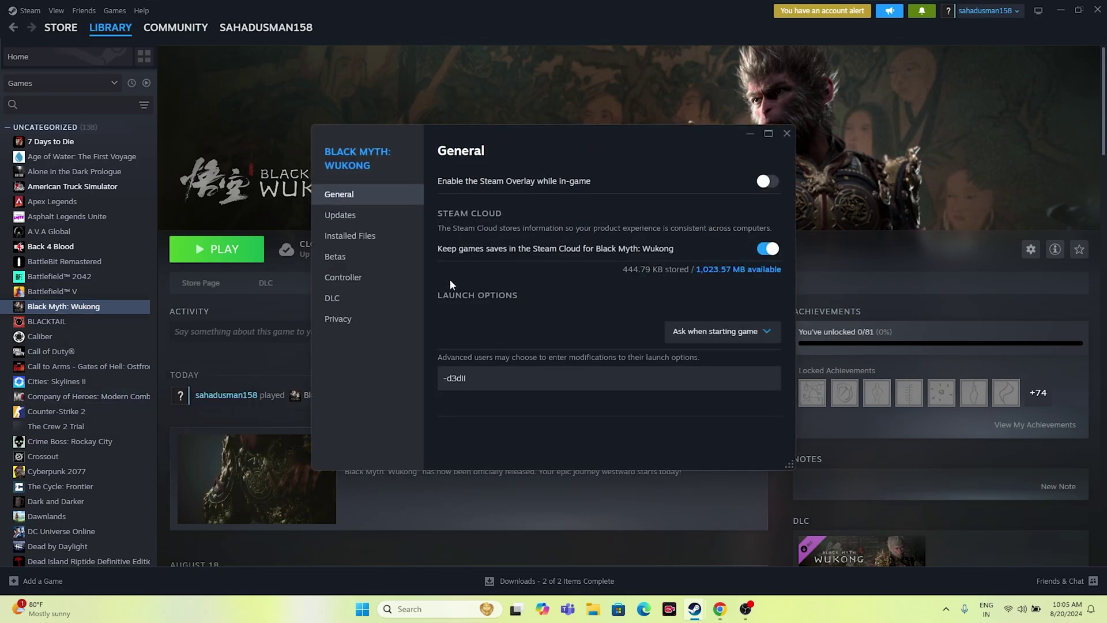
click(366, 238)
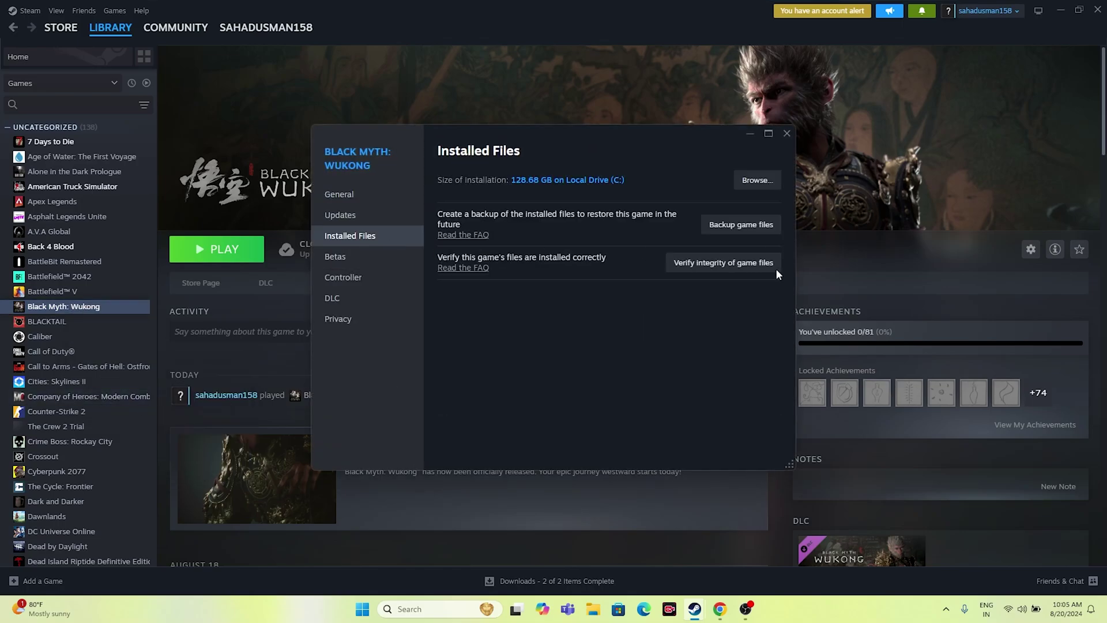
click(723, 264)
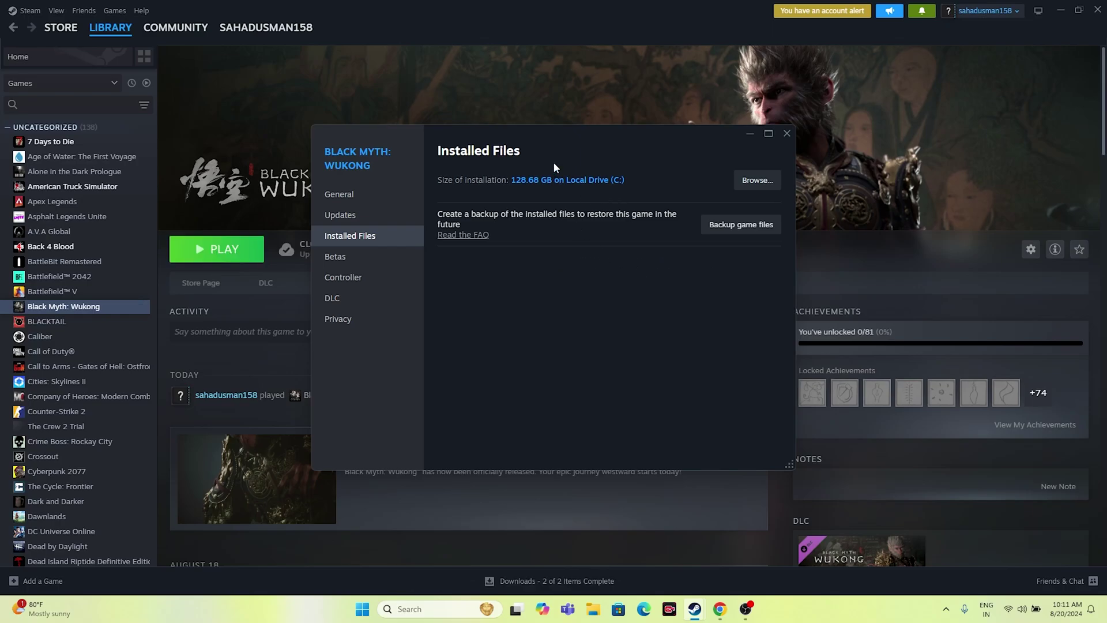
click(786, 135)
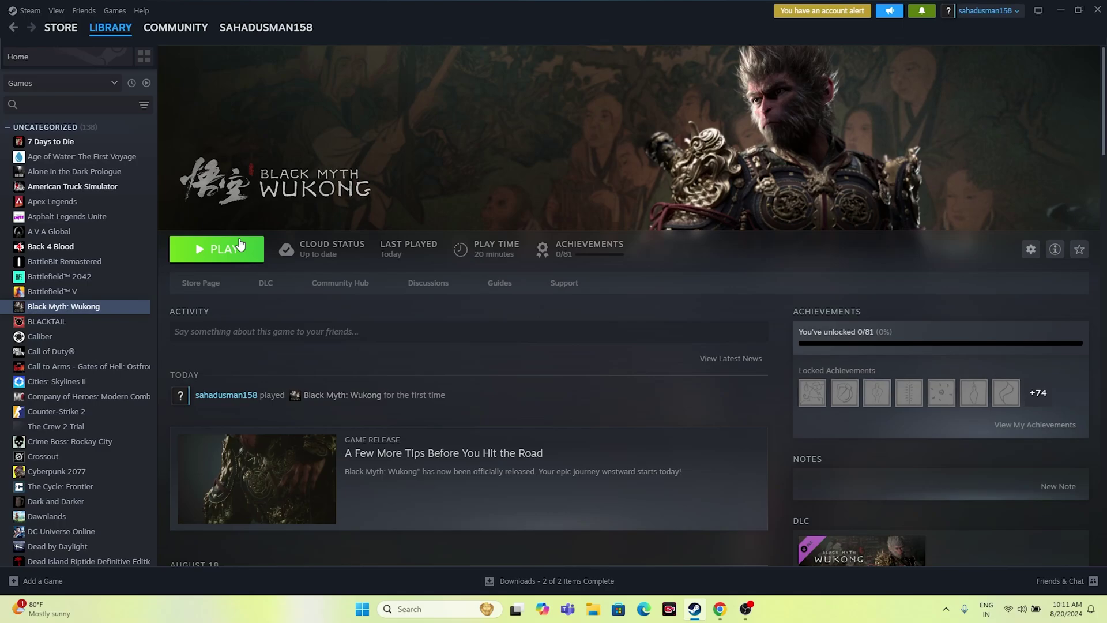
Look at This PC in File Explorer and close the window to return to Steam.
right_click(109, 310)
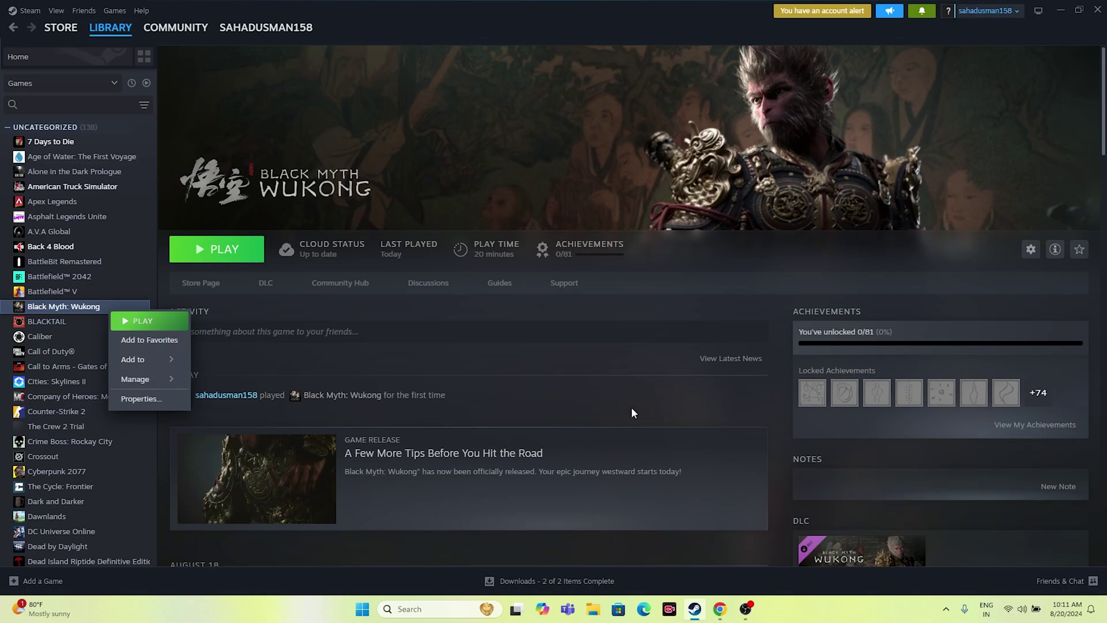
click(594, 608)
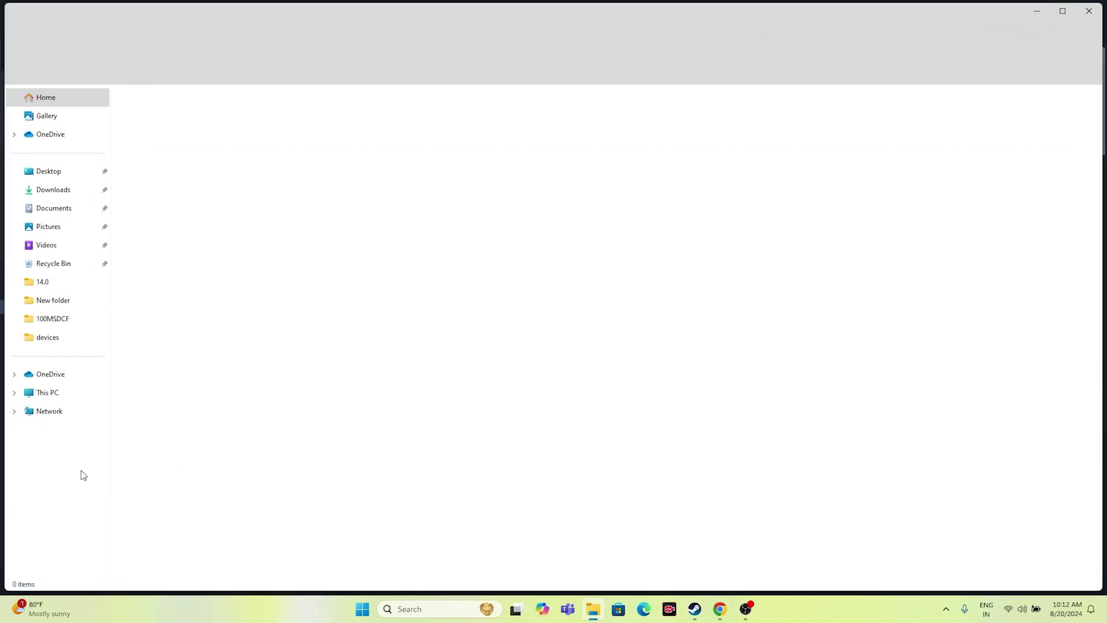
click(49, 393)
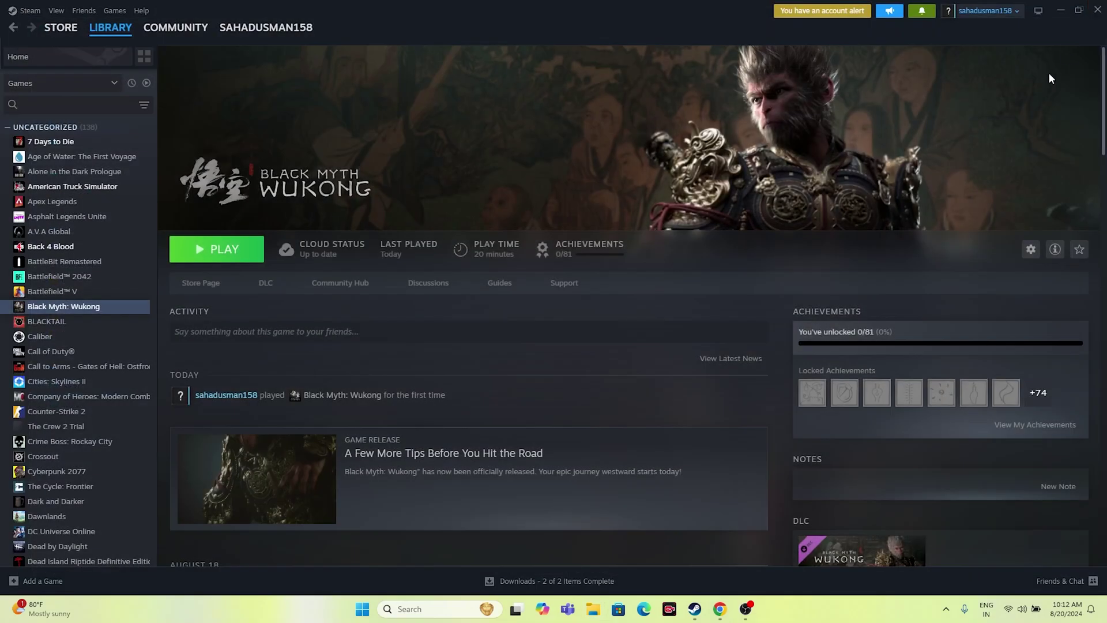
click(1089, 11)
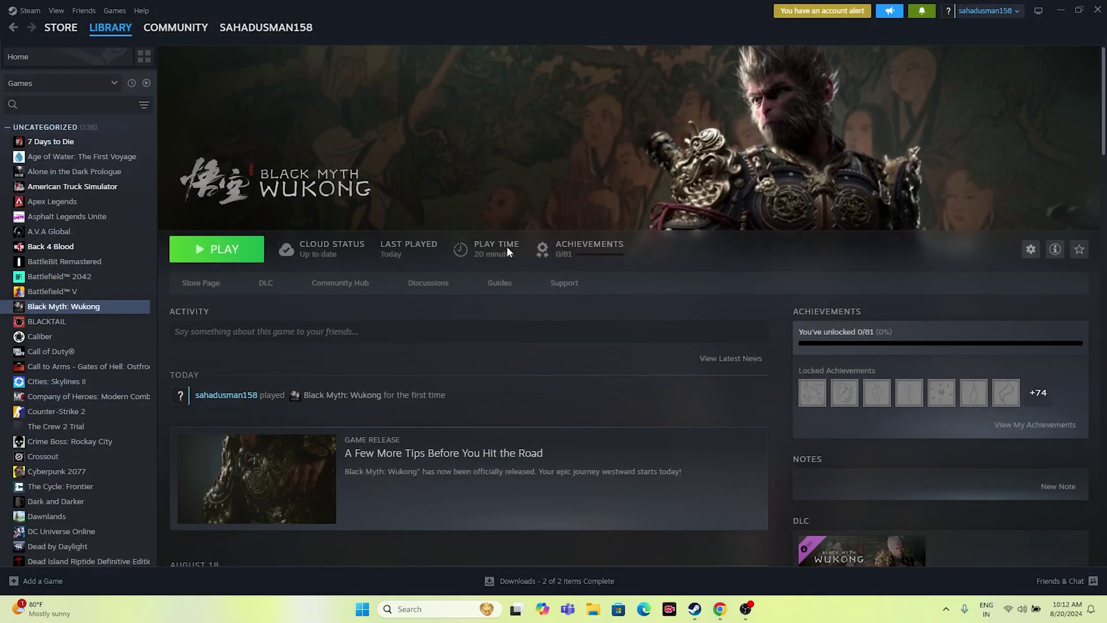